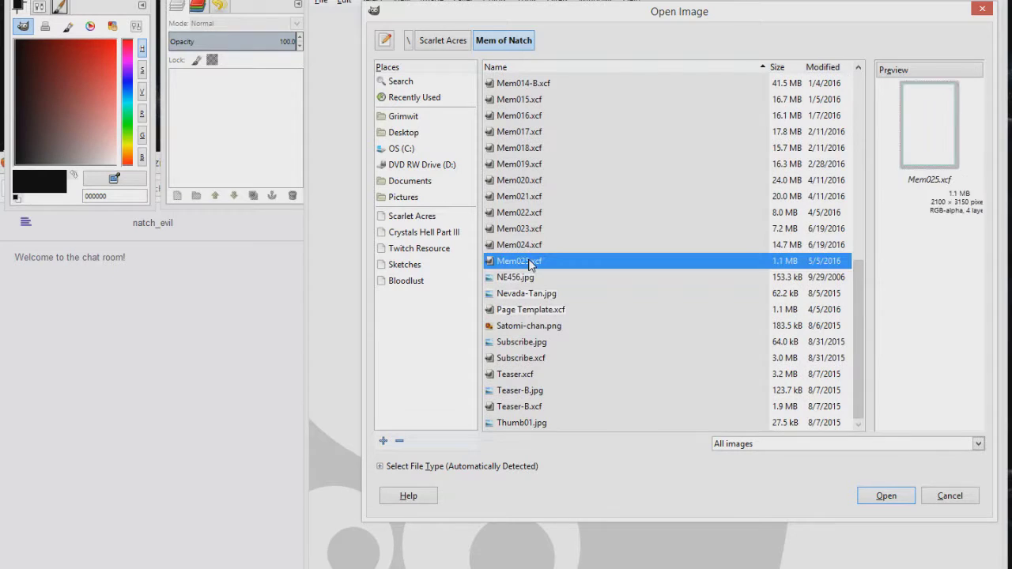
Preview the Mem022 to Mem025 comic page files and open Mem023.xcf
click(523, 229)
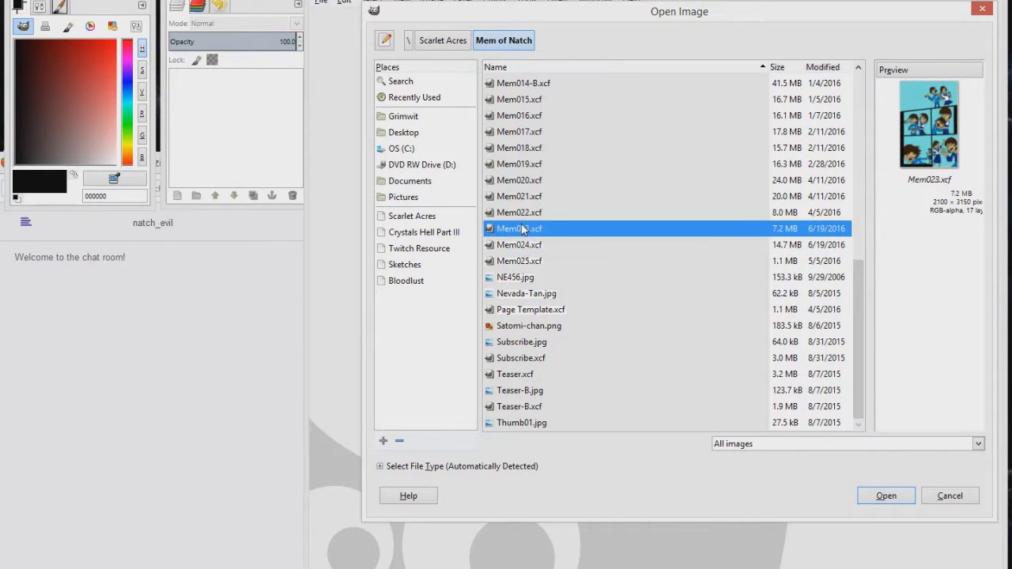
click(520, 213)
click(519, 228)
click(530, 246)
click(531, 229)
click(528, 248)
click(528, 264)
click(522, 247)
click(523, 231)
click(892, 500)
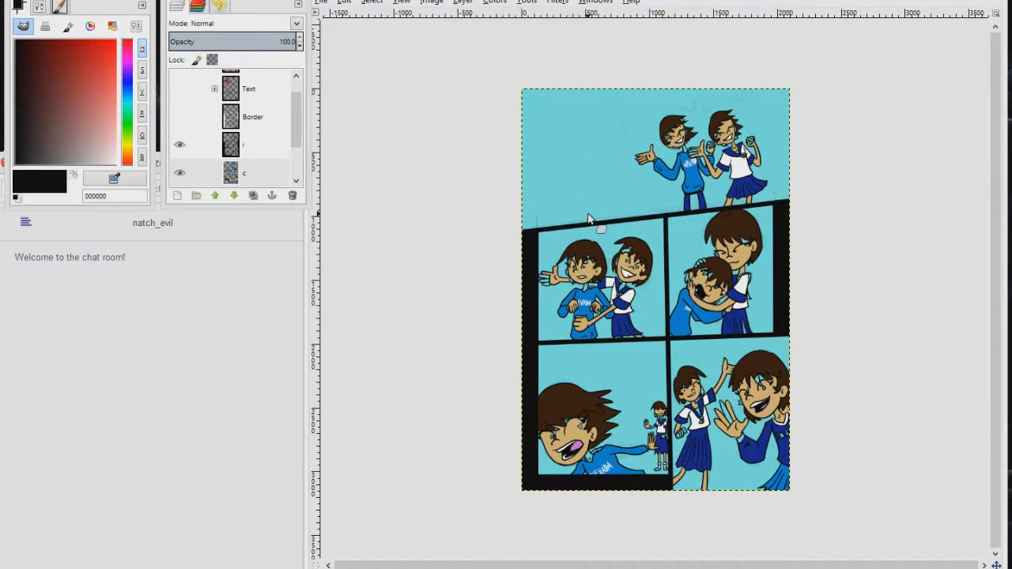
Examine the Mem023 page from the title panel to the lower panels, showing the Text layer briefly and hiding it again
scroll(588, 219, up, 2)
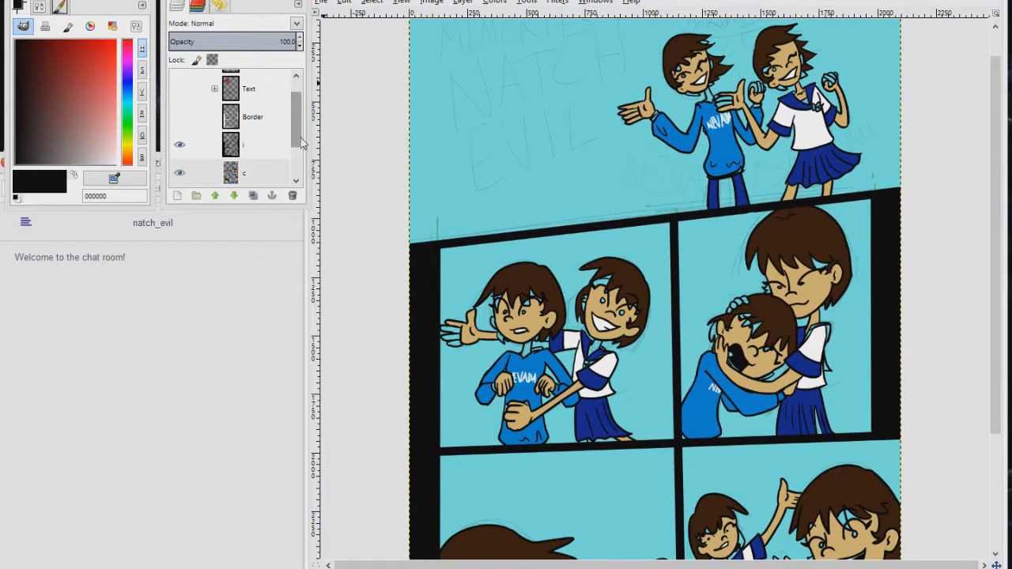
scroll(296, 113, up, 1)
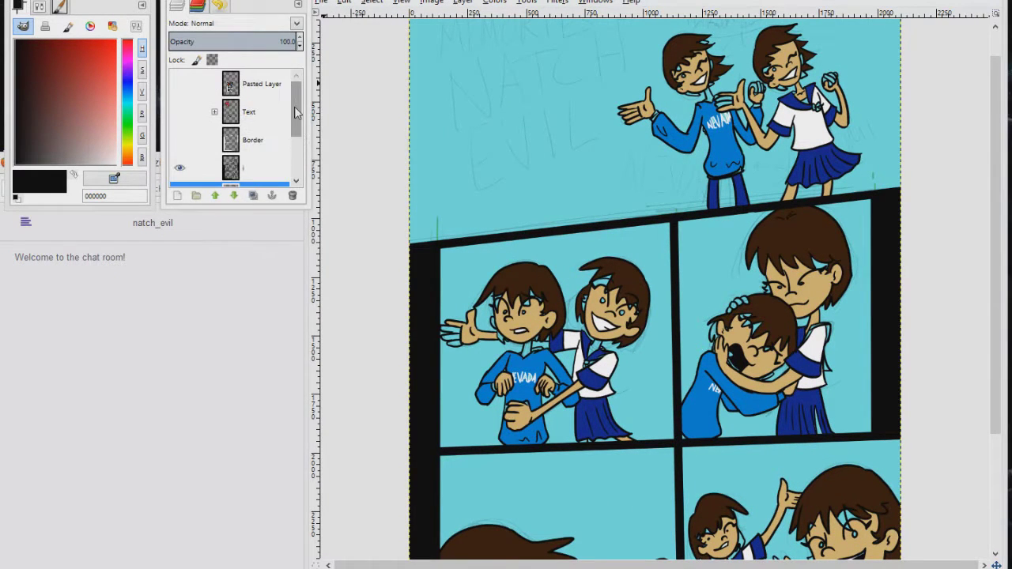
click(179, 112)
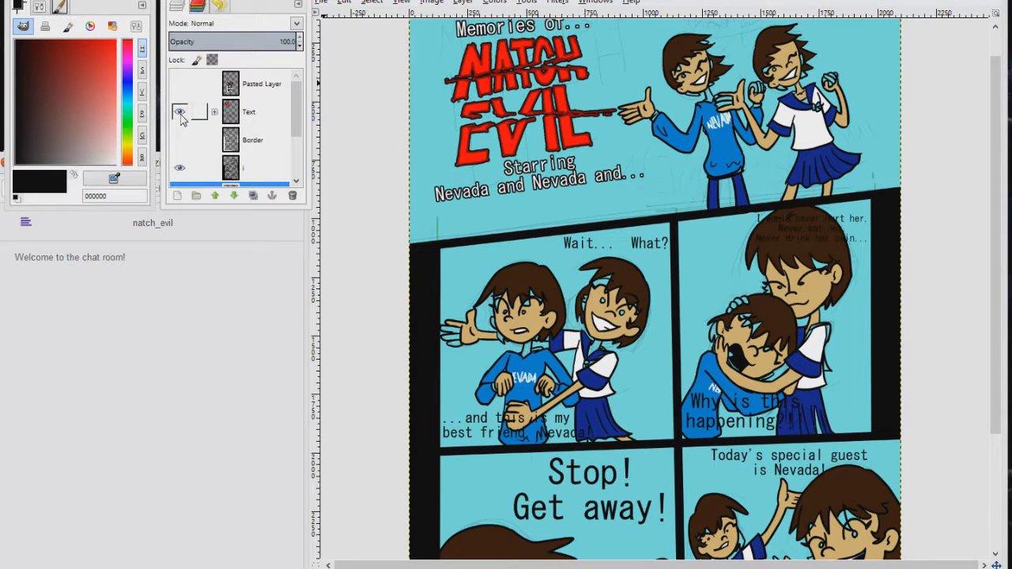
click(180, 112)
mouse_move(290, 119)
mouse_down()
mouse_move(297, 151)
mouse_move(291, 104)
mouse_up()
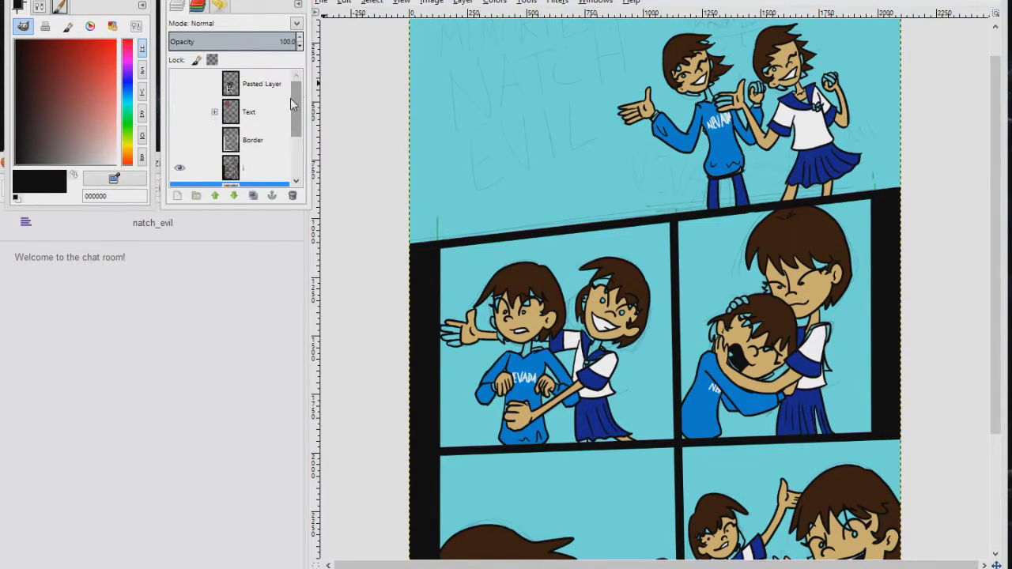
drag(998, 118, 977, 68)
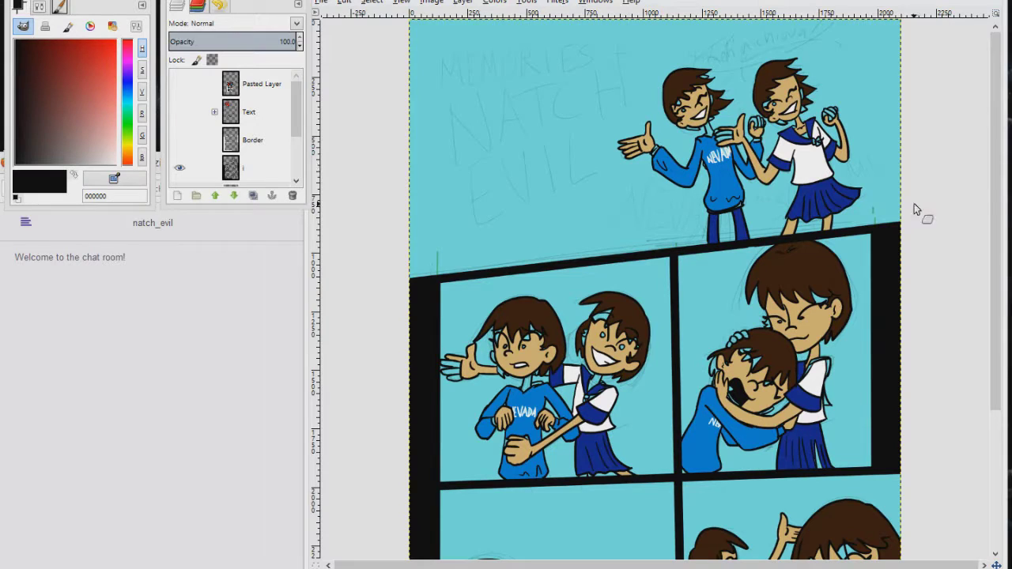
drag(993, 203, 984, 348)
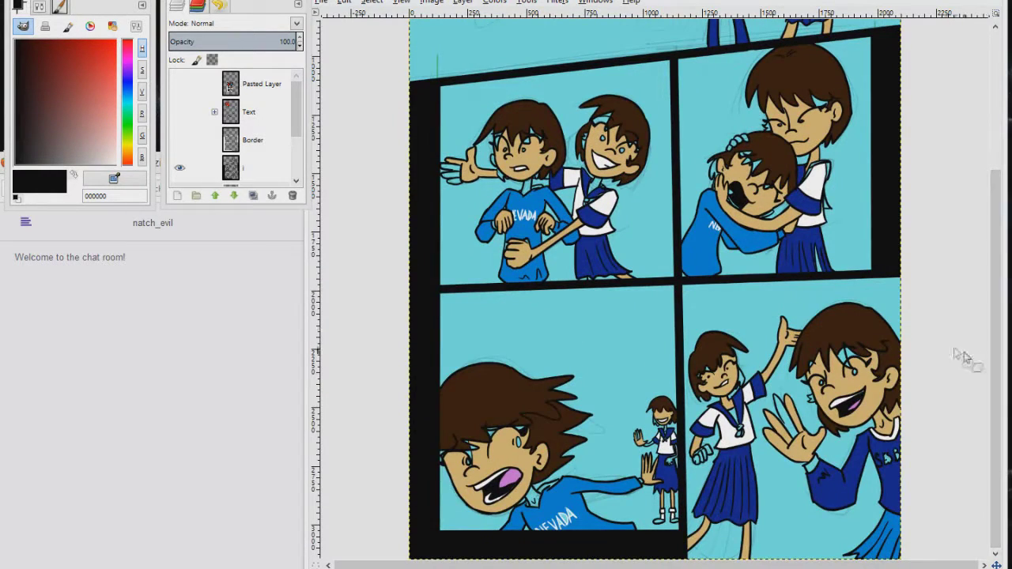
Close Mem023.xcf, discarding its changes, and open Mem024.xcf
key(ctrl+w)
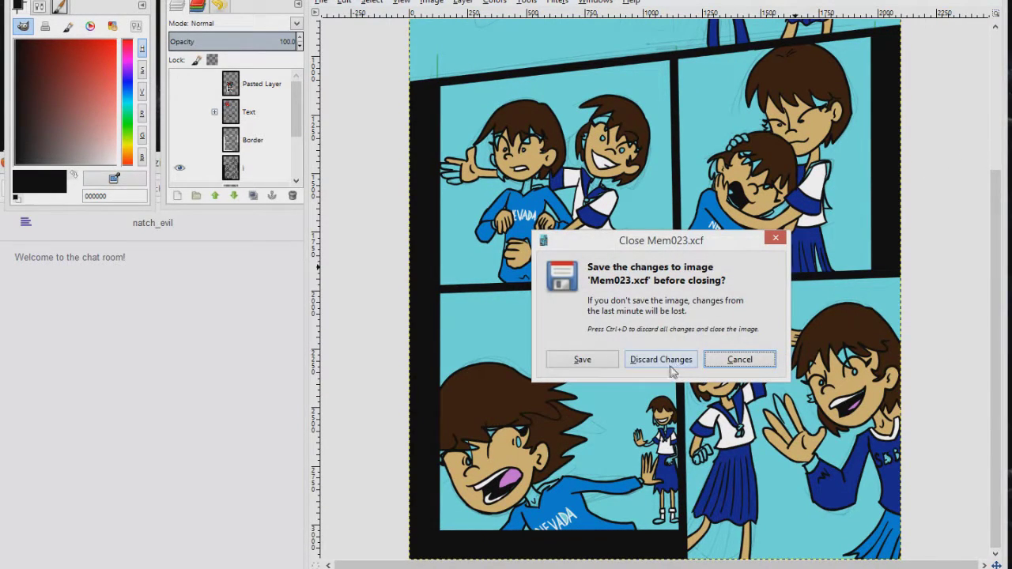
click(661, 360)
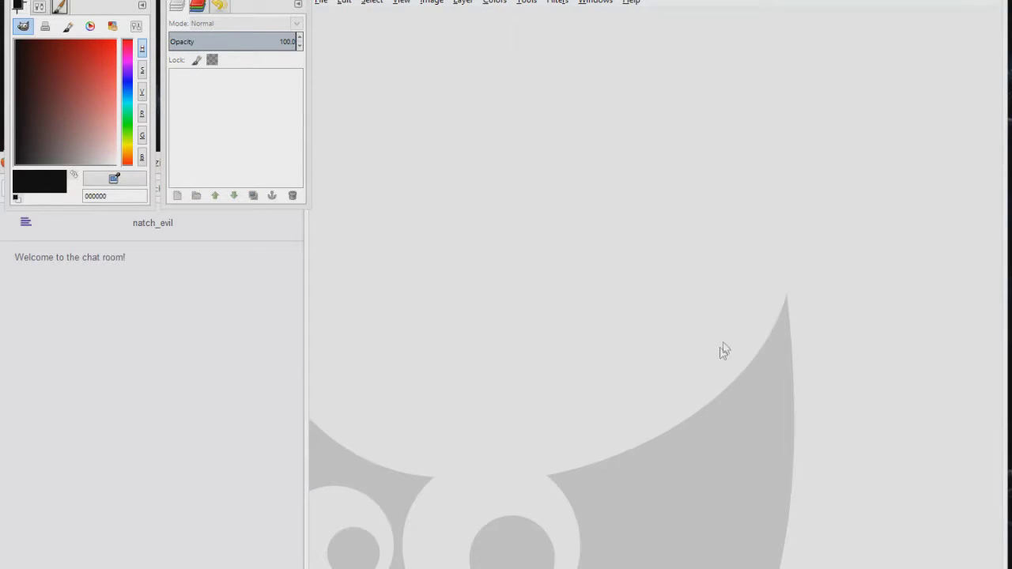
key(ctrl+o)
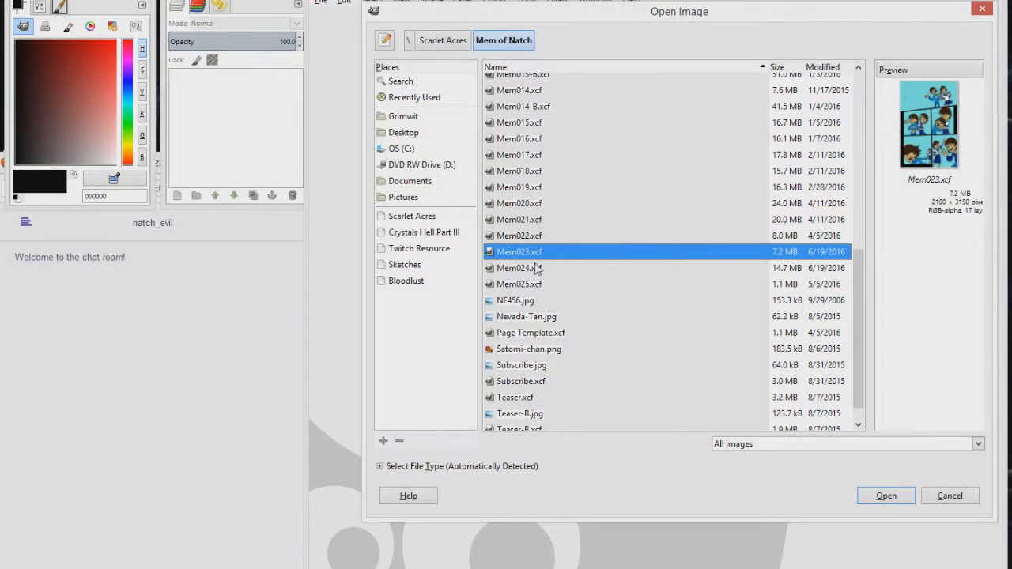
double_click(536, 269)
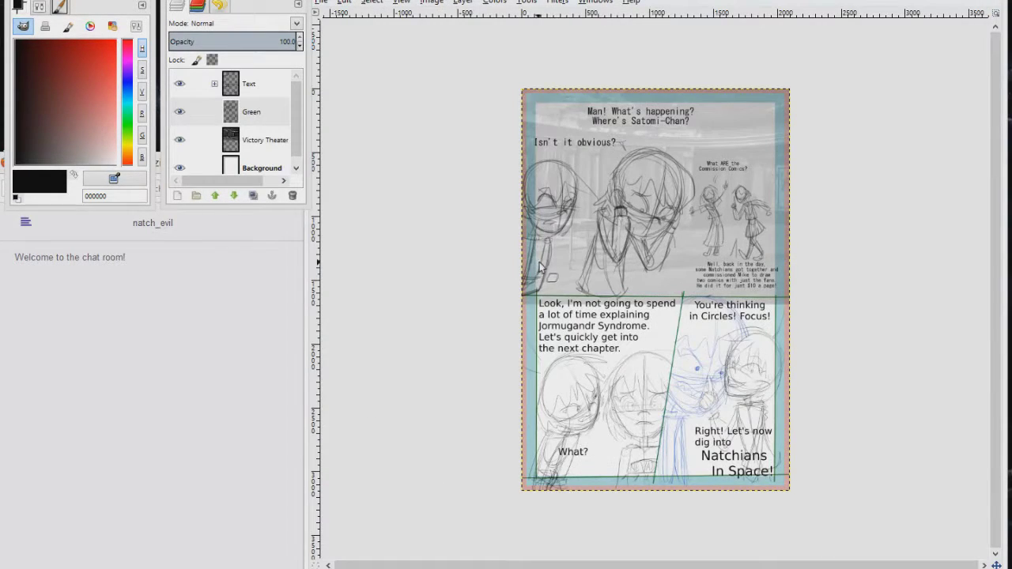
Look over the sketched panels and dialogue of the Mem024 page and close the image
scroll(707, 180, up, 2)
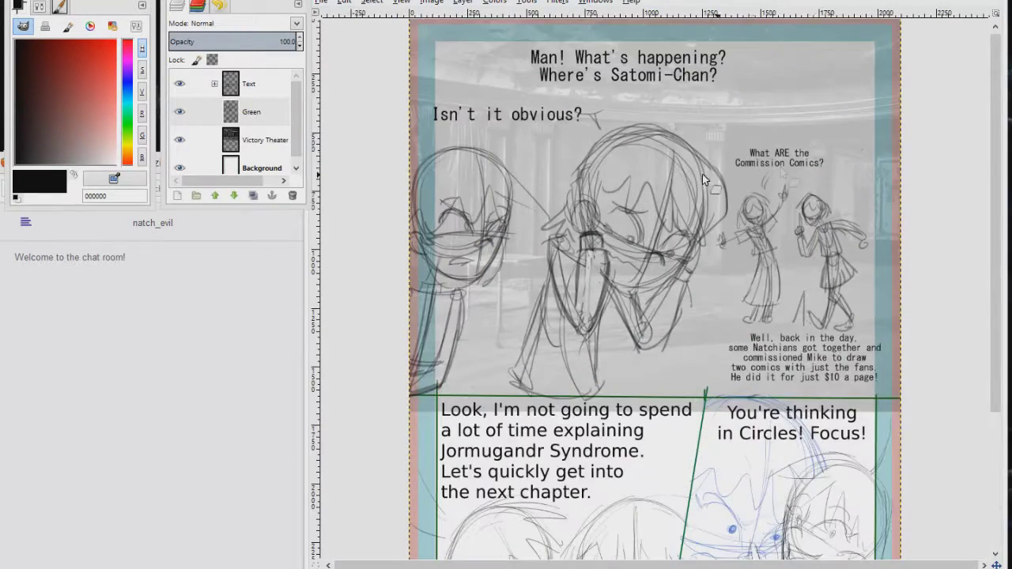
drag(1002, 105, 998, 233)
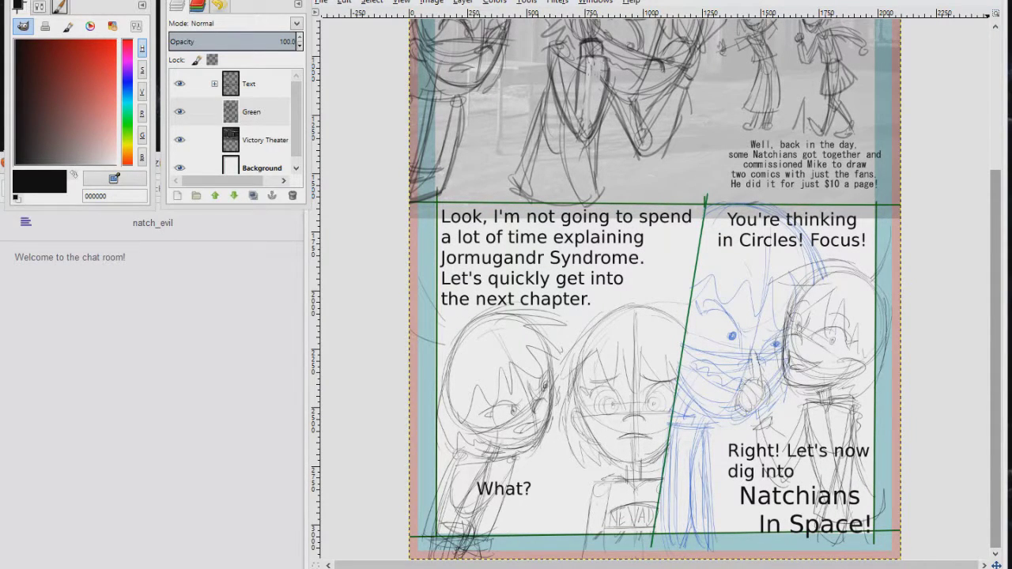
drag(999, 234, 997, 102)
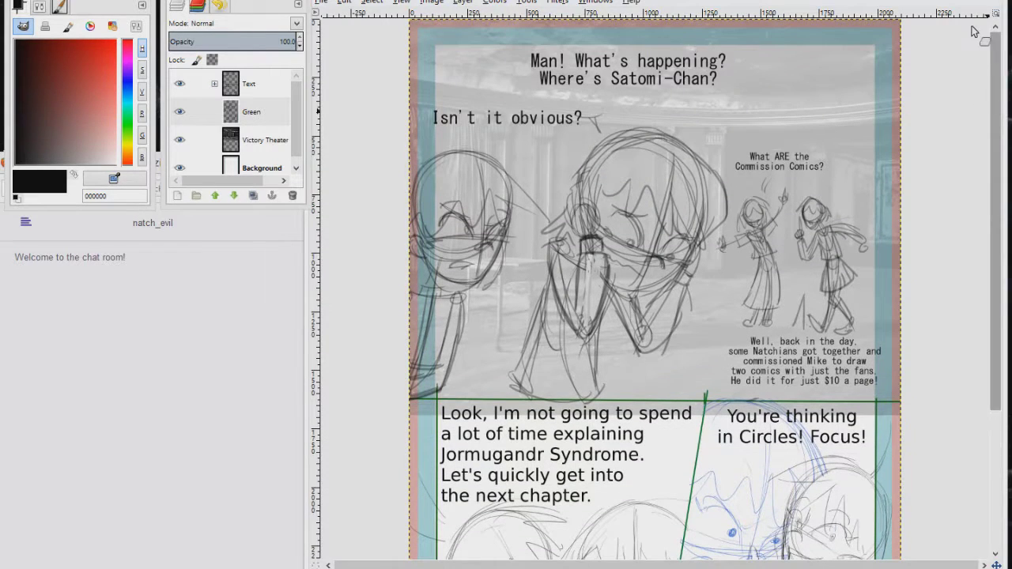
key(ctrl+w)
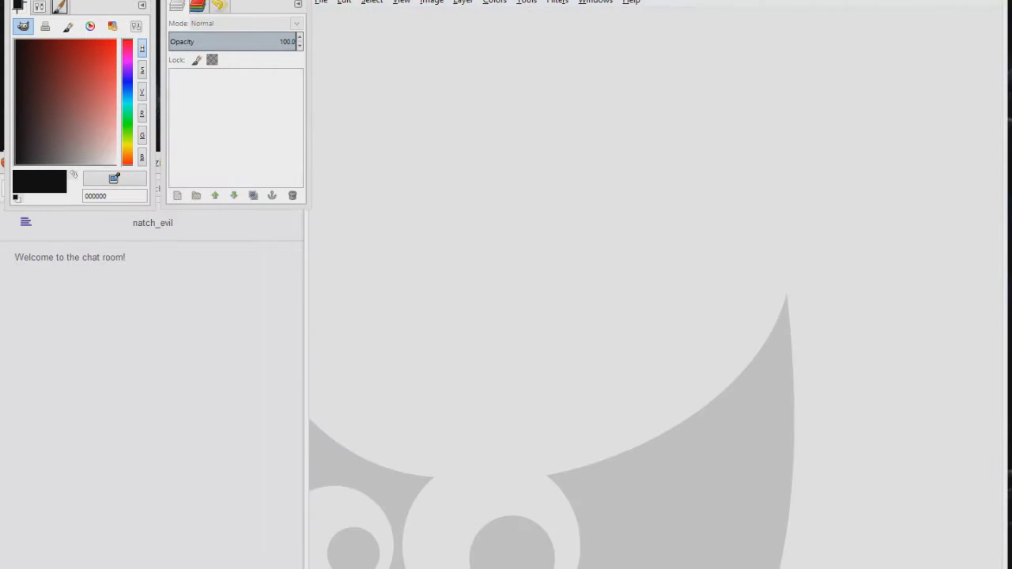
Reopen Mem023.xcf from the recently used images
click(320, 3)
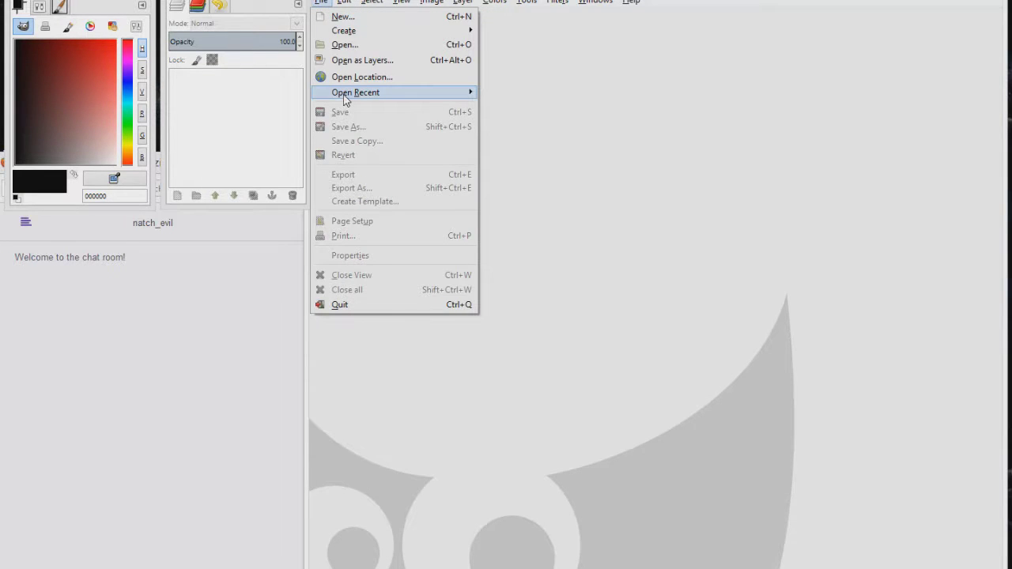
mouse_move(348, 95)
click(527, 119)
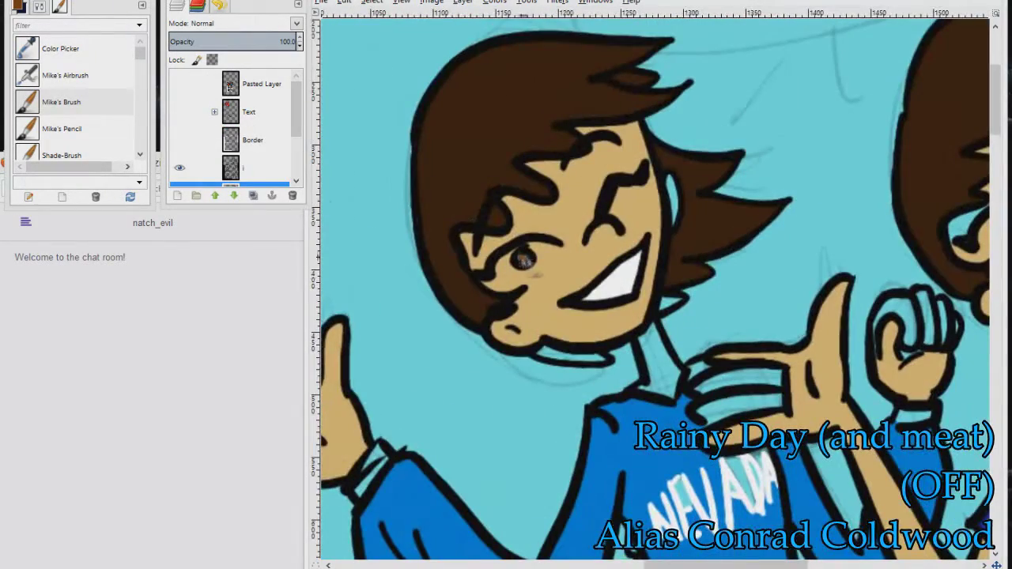
Paint the blue-sweater character's hair below the chin brown and the neck and hands skin tone in the title panel
drag(542, 350, 585, 360)
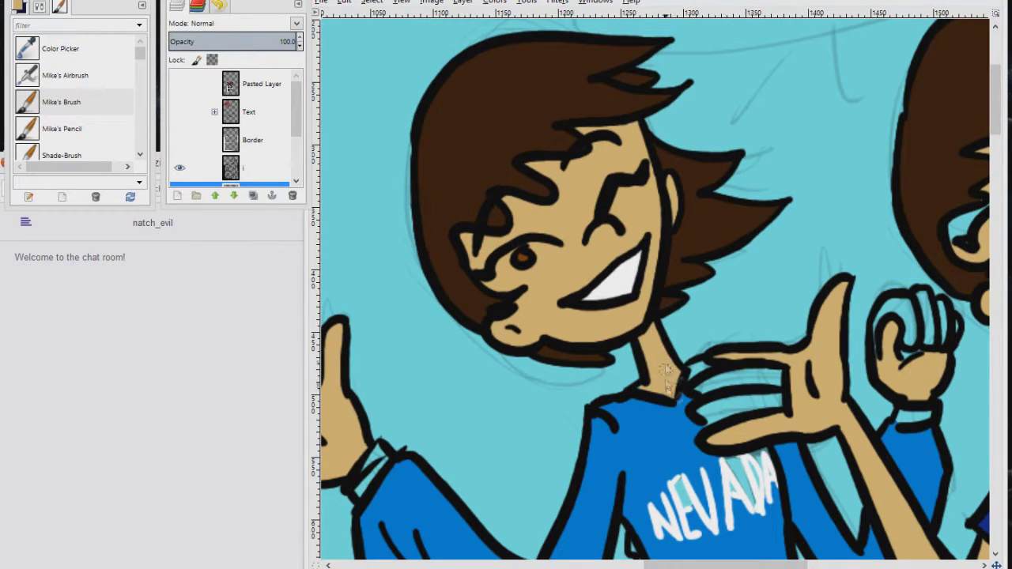
drag(667, 382, 529, 333)
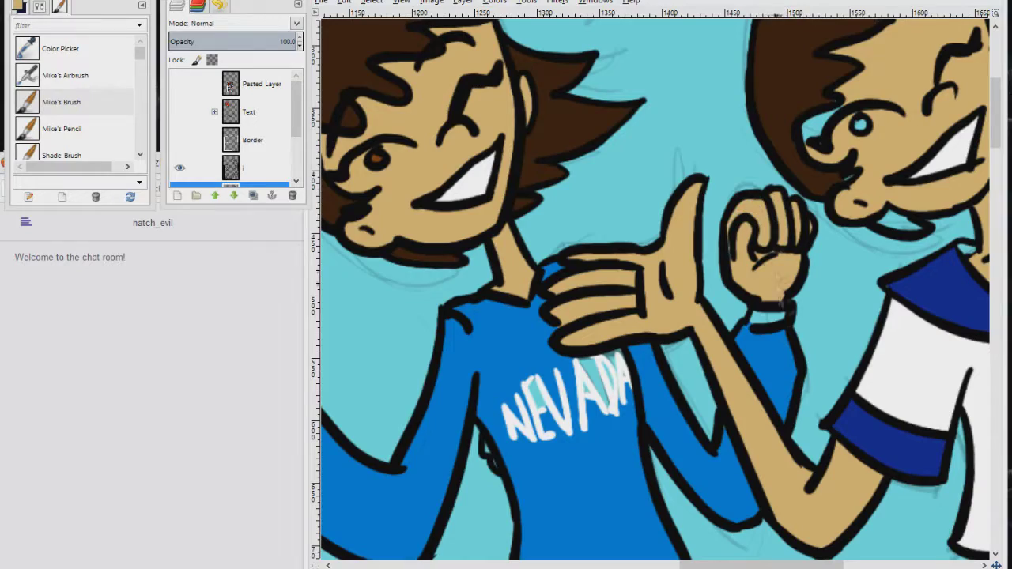
drag(451, 356, 763, 310)
drag(547, 308, 534, 358)
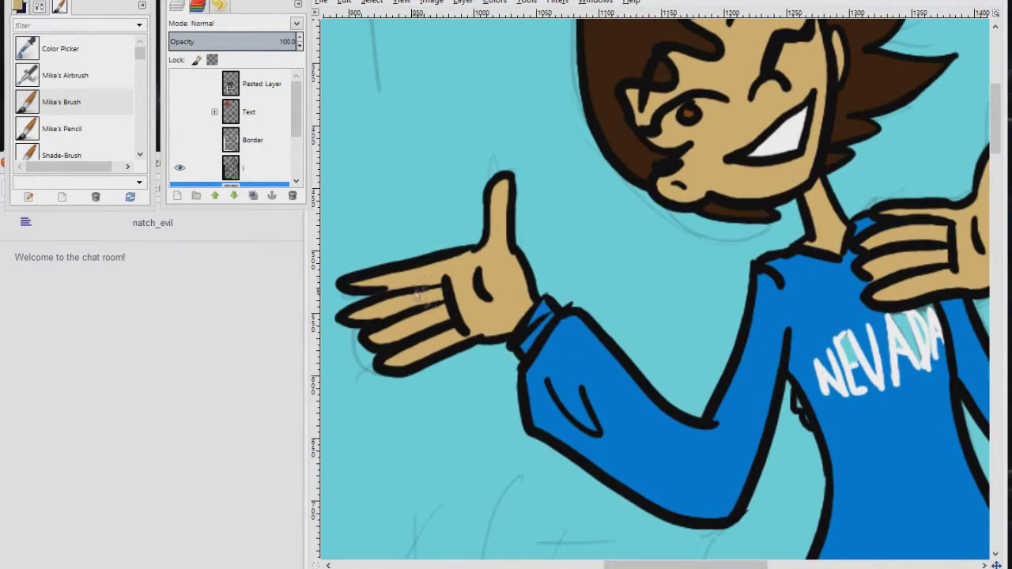
Paint the sailor-uniform character's chest bow on layer c with navy sampled from the skirt
scroll(475, 237, right, 5)
scroll(538, 188, down, 4)
scroll(608, 206, down, 4)
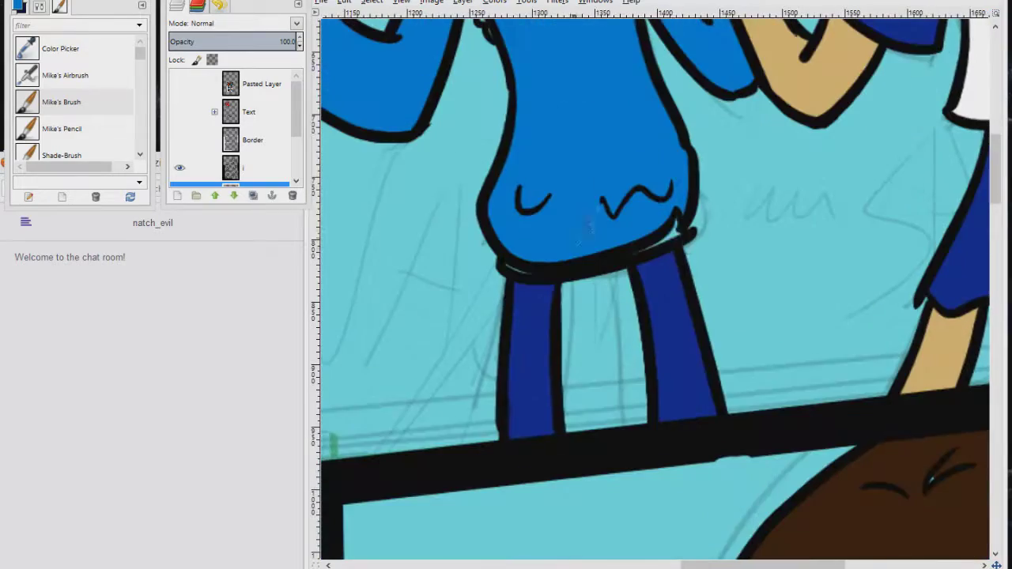
scroll(527, 273, right, 8)
click(253, 176)
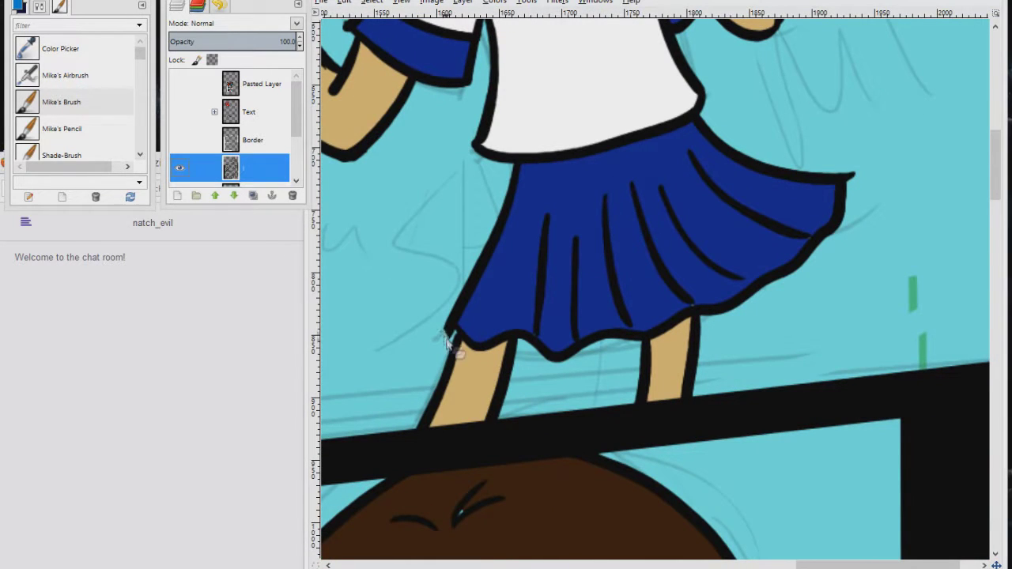
drag(297, 114, 297, 144)
click(257, 131)
ctrl+click(825, 207)
drag(539, 332, 594, 553)
mouse_move(651, 193)
mouse_down()
mouse_move(673, 209)
mouse_move(667, 200)
mouse_move(697, 206)
mouse_up()
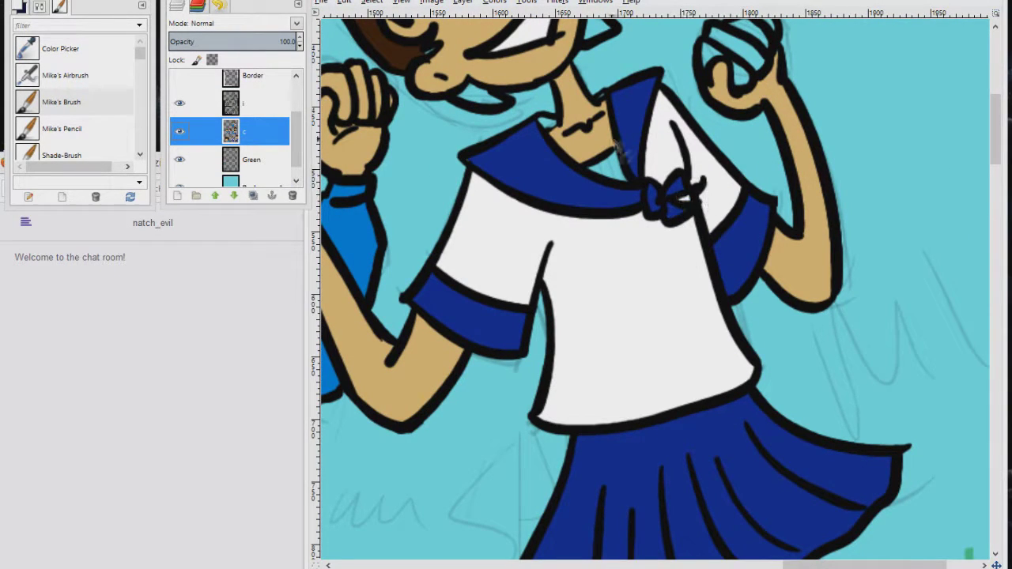
Fill the inside of the sailor collar with navy and paint white stripes along the collar and both sleeve cuffs
ctrl+click(625, 151)
drag(620, 156, 630, 180)
ctrl+click(660, 150)
drag(632, 84, 636, 179)
drag(495, 150, 641, 197)
drag(423, 295, 514, 324)
drag(758, 207, 727, 272)
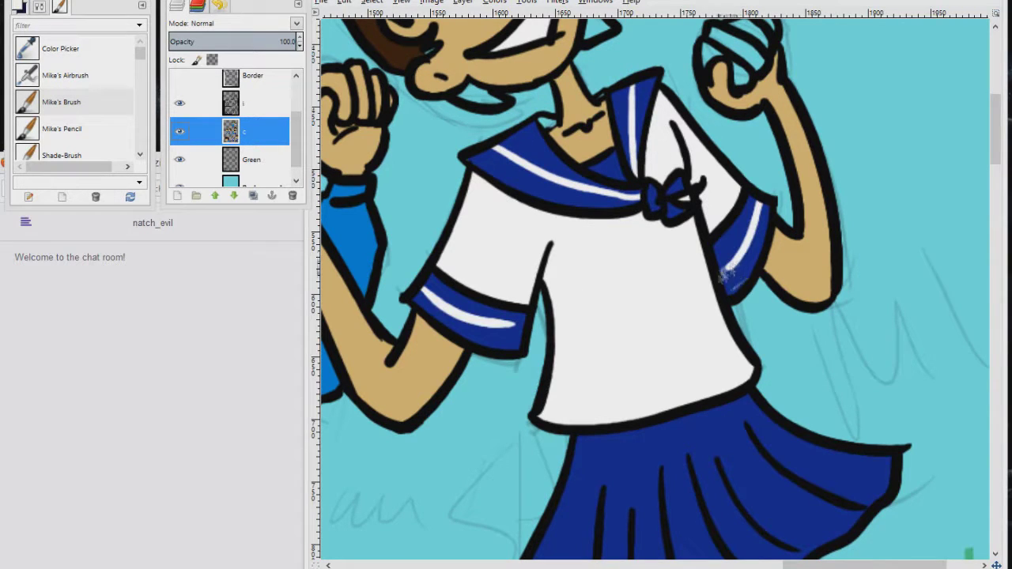
Fill the sailor-uniform character's raised fist and ear with the sampled skin tone
ctrl+click(805, 150)
drag(815, 144, 706, 315)
drag(662, 192, 658, 207)
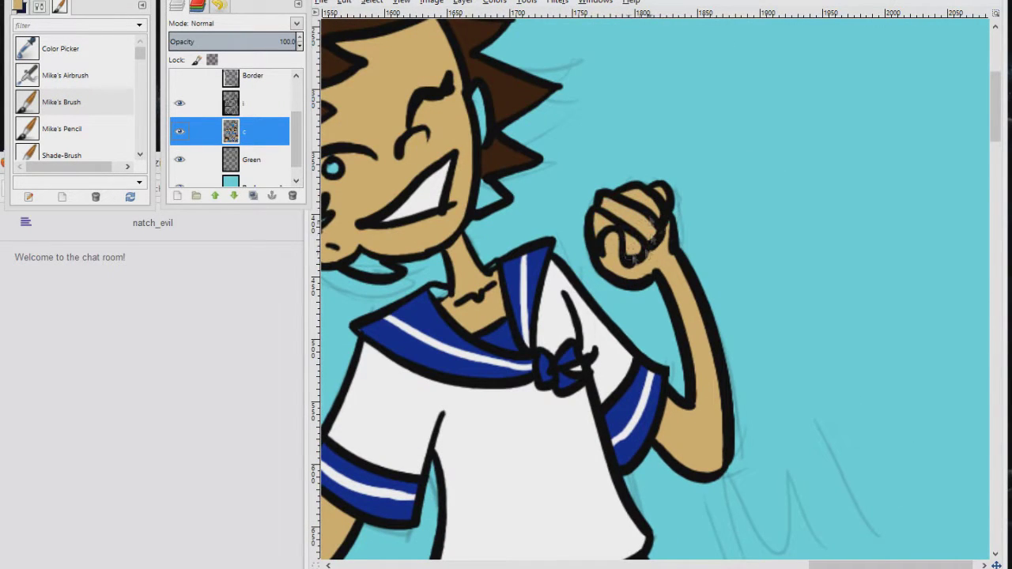
scroll(510, 155, left, 5)
scroll(510, 154, up, 1)
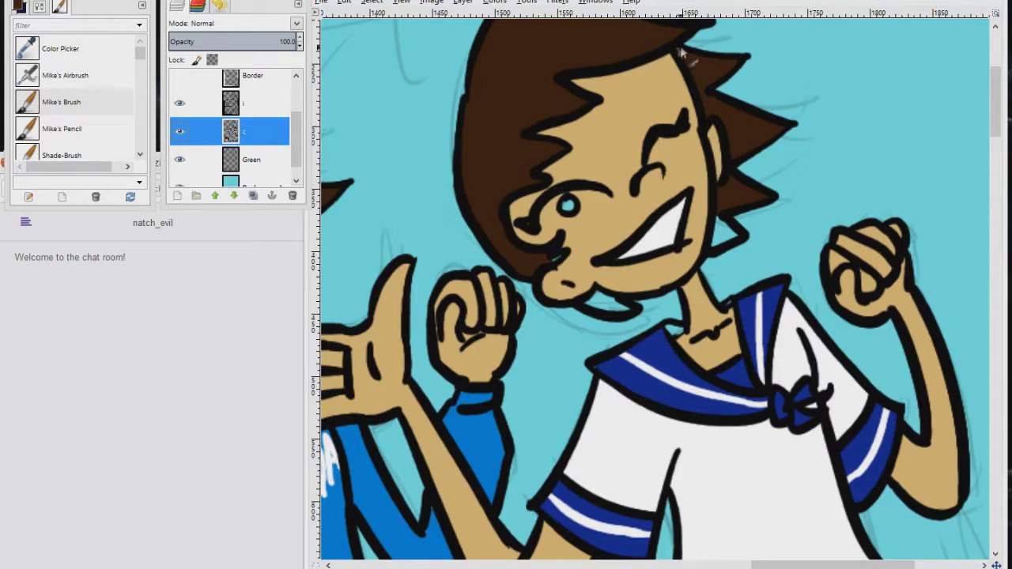
Paint the sailor-uniform character's iris and the unfilled hair below the chin and behind the neck brown
drag(681, 53, 974, 78)
ctrl+click(379, 262)
drag(860, 230, 538, 195)
drag(534, 192, 538, 196)
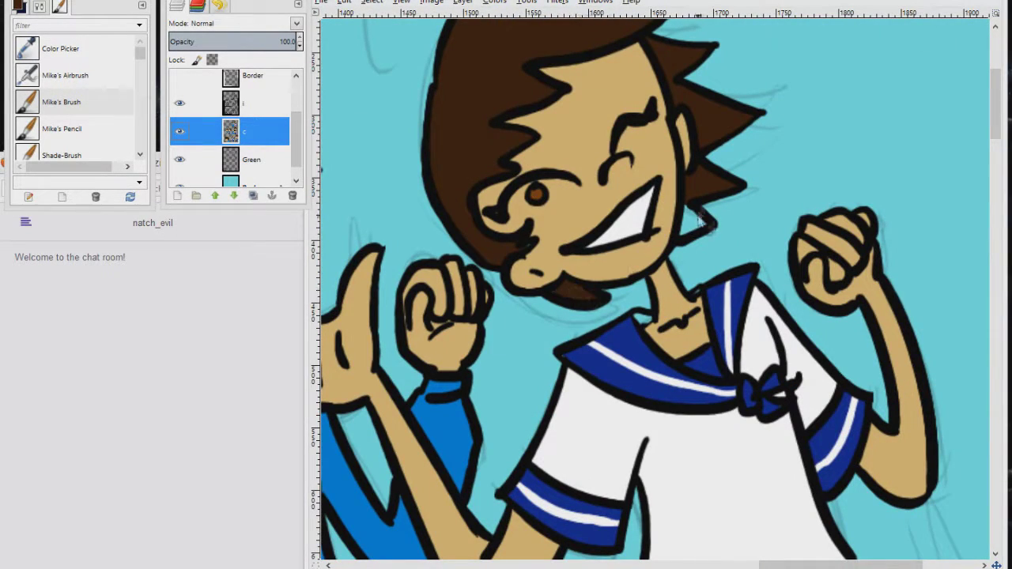
click(253, 103)
click(255, 137)
drag(535, 186, 785, 251)
ctrl+click(610, 339)
Hide the Pasted Layer, fill the sailor-uniform character's open eye white and add a small white highlight to the iris
scroll(255, 102, up, 3)
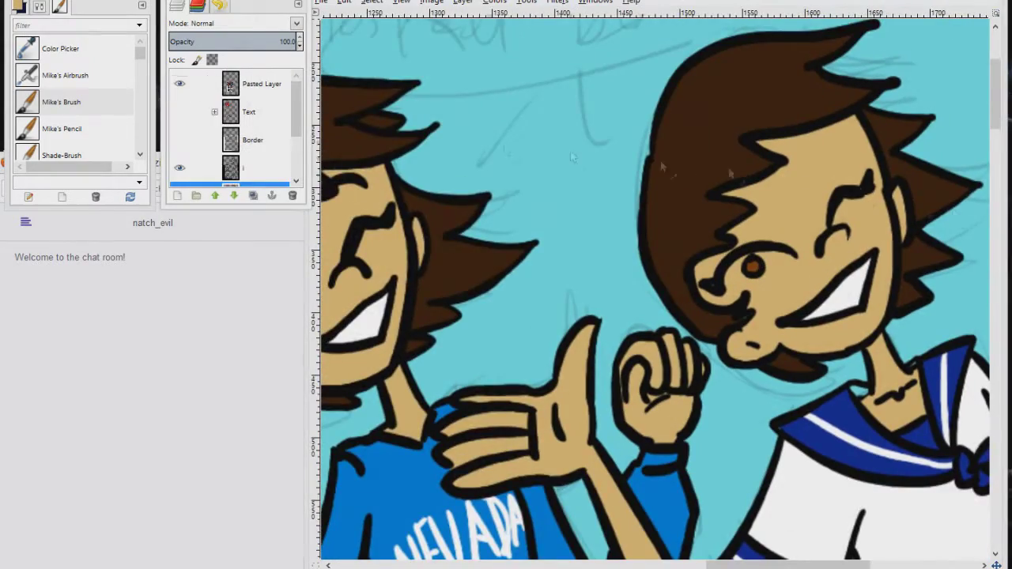
scroll(747, 112, down, 6)
scroll(747, 110, up, 2)
click(179, 84)
scroll(707, 316, up, 3)
ctrl+click(717, 310)
mouse_move(552, 307)
mouse_down()
mouse_move(605, 307)
mouse_move(639, 273)
mouse_move(565, 296)
mouse_move(589, 304)
mouse_up()
mouse_move(853, 231)
mouse_down()
mouse_move(355, 293)
mouse_move(269, 238)
mouse_up()
mouse_move(672, 226)
mouse_down()
mouse_move(650, 264)
mouse_move(743, 236)
mouse_move(726, 228)
mouse_move(671, 262)
mouse_move(684, 273)
mouse_up()
click(691, 232)
drag(790, 331, 771, 292)
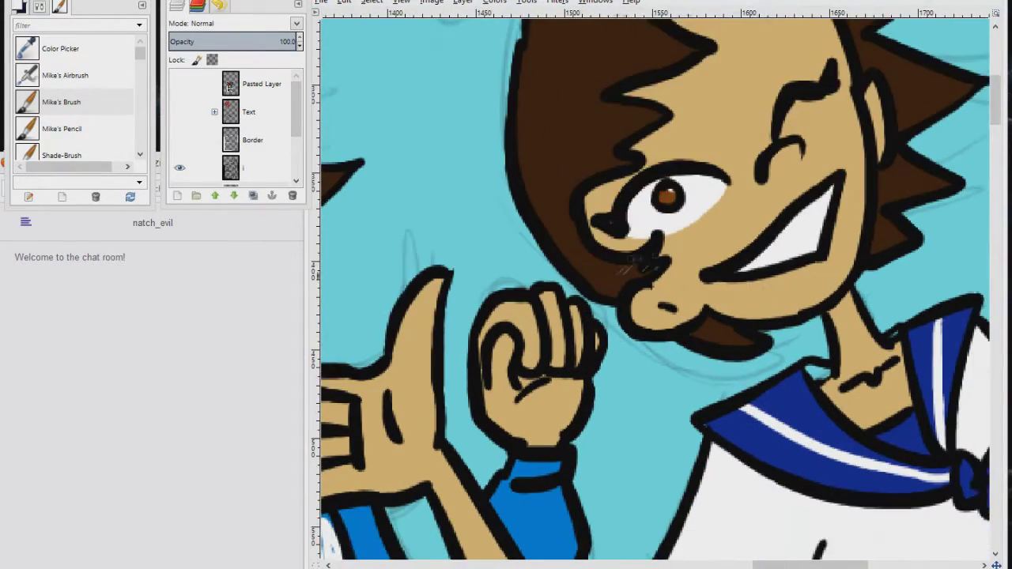
Paint the gap between the sailor collar and neck with sampled navy and set the foreground colour to dark navy 071248
mouse_move(637, 221)
mouse_down()
mouse_move(372, 141)
mouse_move(447, 100)
mouse_up()
ctrl+click(609, 275)
drag(629, 253, 623, 250)
click(18, 6)
click(42, 52)
drag(727, 474, 502, 142)
drag(558, 545, 633, 244)
In the panel below the title, fill the blue-sweater character's eye nearest the ear white, the overlapping fringe brown and adjoining gaps skin tone
scroll(633, 296, down, 1)
scroll(633, 295, down, 4)
drag(355, 474, 846, 281)
scroll(693, 277, up, 4)
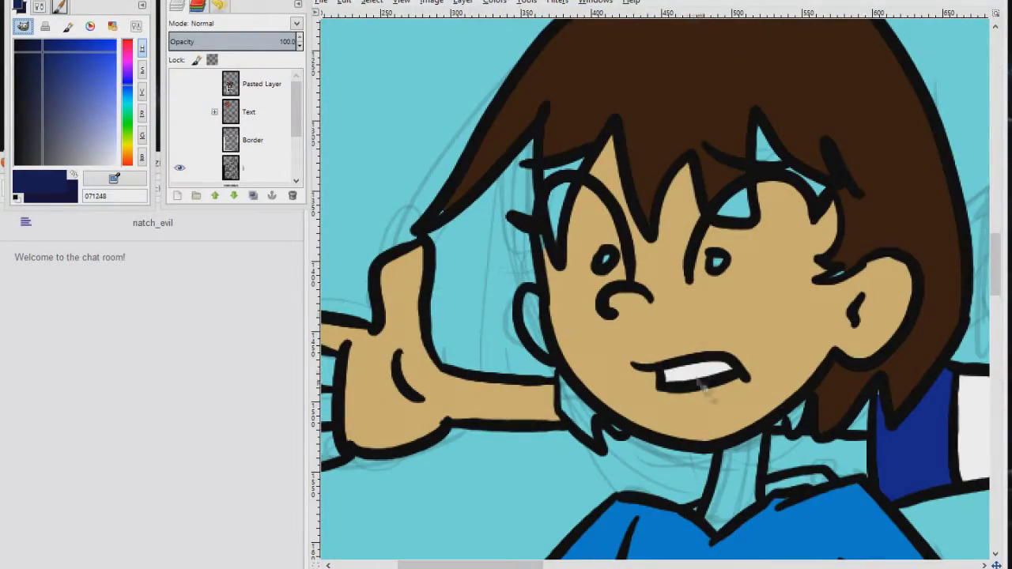
key(x)
mouse_move(698, 286)
mouse_down()
mouse_move(783, 186)
mouse_move(695, 278)
mouse_up()
ctrl+click(718, 178)
mouse_move(727, 202)
mouse_down()
mouse_move(748, 216)
mouse_move(735, 215)
mouse_up()
ctrl+click(827, 220)
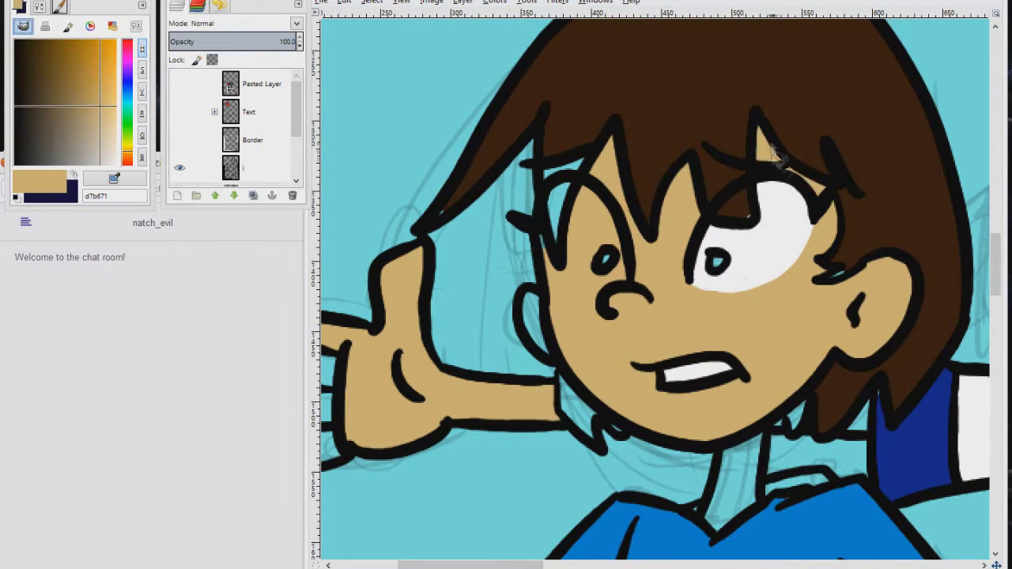
Paint the hair over the same character's other eye brown, fill that eye white and tidy its edge with skin tone
ctrl+click(806, 138)
mouse_move(563, 190)
mouse_down()
mouse_move(560, 245)
mouse_move(557, 186)
mouse_up()
ctrl+click(711, 247)
mouse_move(570, 264)
mouse_down()
mouse_move(604, 272)
mouse_move(587, 207)
mouse_move(613, 237)
mouse_up()
ctrl+click(642, 261)
mouse_move(592, 296)
mouse_down()
mouse_move(559, 274)
mouse_move(549, 246)
mouse_up()
Fill the hair tufts on both sides of the character's jaw with sampled brown
ctrl+click(467, 189)
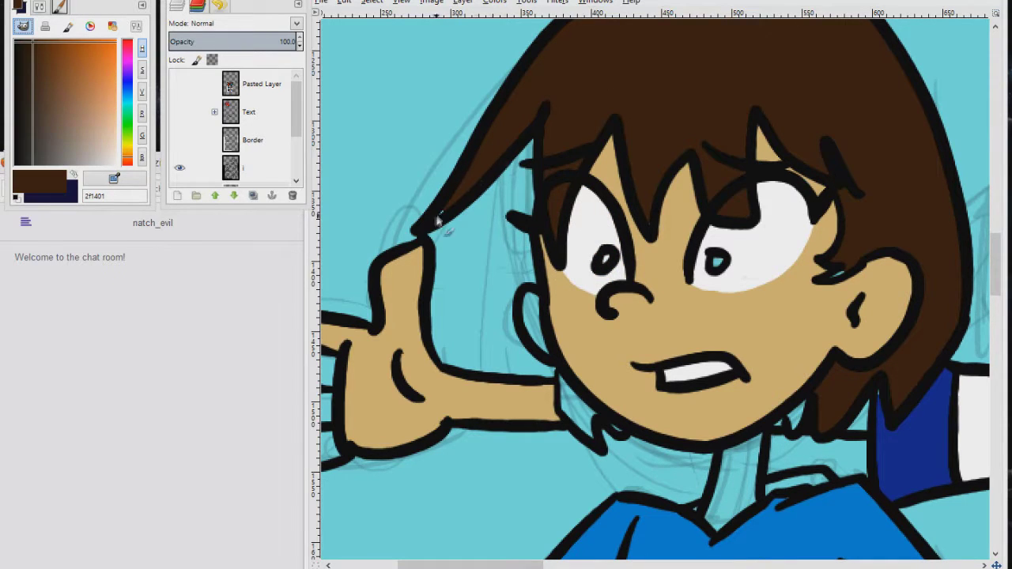
ctrl+click(814, 395)
ctrl+click(830, 407)
drag(800, 403, 793, 425)
mouse_move(565, 386)
mouse_down()
mouse_move(593, 443)
mouse_move(585, 421)
mouse_move(618, 433)
mouse_up()
Paint the character's neck skin tone and the inside of the sweater collar a darker shade of the sampled blue
ctrl+click(731, 423)
mouse_move(751, 451)
mouse_down()
mouse_move(749, 477)
mouse_move(721, 485)
mouse_move(742, 506)
mouse_up()
ctrl+click(826, 510)
mouse_move(820, 486)
mouse_down()
mouse_move(770, 487)
mouse_move(822, 483)
mouse_up()
click(59, 48)
click(697, 513)
Fill the fingers of the character's outstretched hand and the far ear with skin tone d7b671
drag(496, 279, 717, 239)
ctrl+click(592, 324)
drag(545, 320, 551, 339)
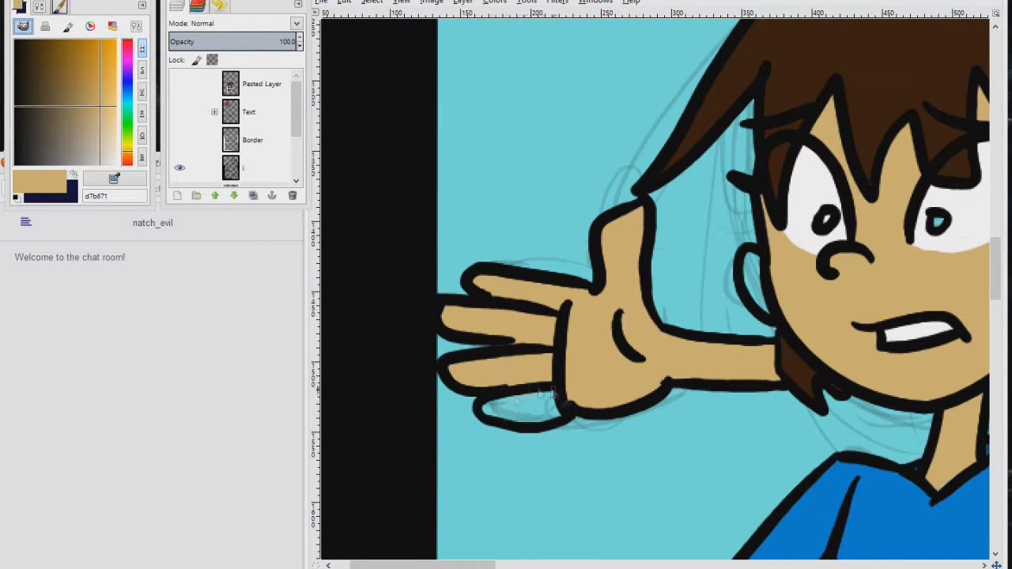
drag(547, 393, 560, 406)
drag(764, 284, 479, 247)
ctrl+click(481, 247)
ctrl+click(504, 250)
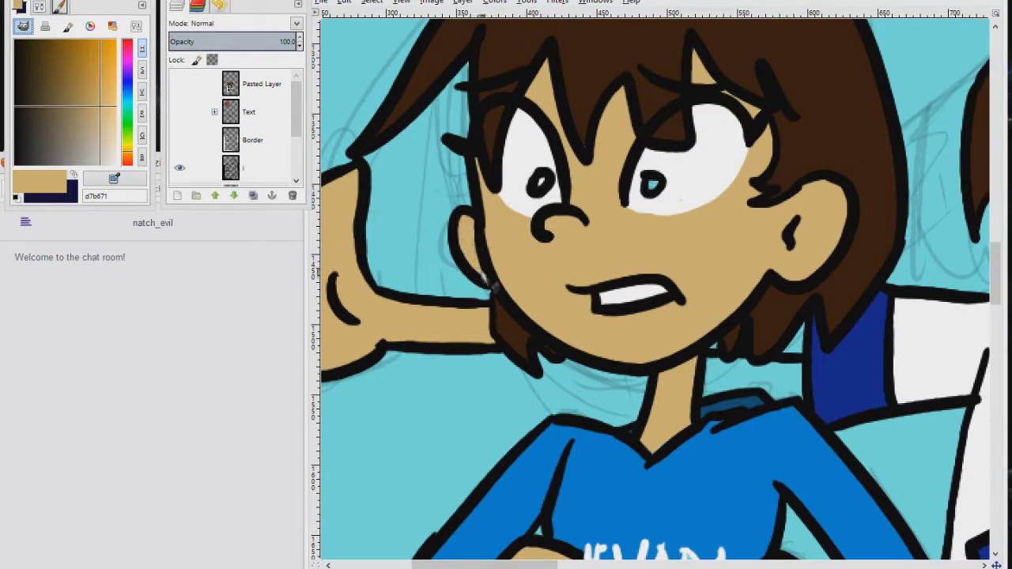
Touch up the blue sweater's cuff beside the character's hand with sampled colour
ctrl+click(491, 282)
drag(806, 334, 708, 199)
drag(553, 443, 587, 223)
ctrl+click(371, 312)
drag(398, 277, 413, 317)
ctrl+click(431, 311)
ctrl+click(622, 213)
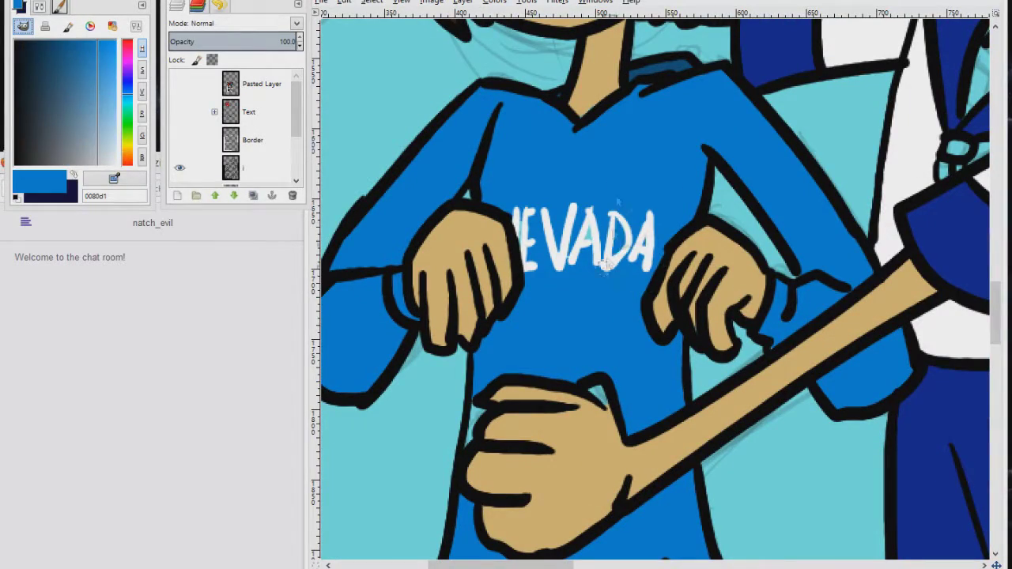
Fill the leftover gaps around the large fist in front of the sweater with sampled skin tone and blue
drag(552, 439, 545, 265)
ctrl+click(561, 256)
drag(587, 226, 603, 239)
ctrl+click(480, 209)
drag(473, 235, 462, 269)
Paint both eyes of the grinning character white and trim their lower edges with skin tone d7b671
drag(522, 118, 506, 426)
drag(953, 32, 537, 340)
ctrl+click(564, 357)
mouse_move(558, 184)
mouse_down()
mouse_move(590, 274)
mouse_move(638, 209)
mouse_move(584, 241)
mouse_move(591, 191)
mouse_move(597, 225)
mouse_up()
mouse_move(696, 317)
mouse_down()
mouse_move(736, 356)
mouse_move(758, 293)
mouse_move(802, 332)
mouse_move(731, 294)
mouse_move(732, 348)
mouse_up()
ctrl+click(812, 340)
drag(677, 332, 743, 380)
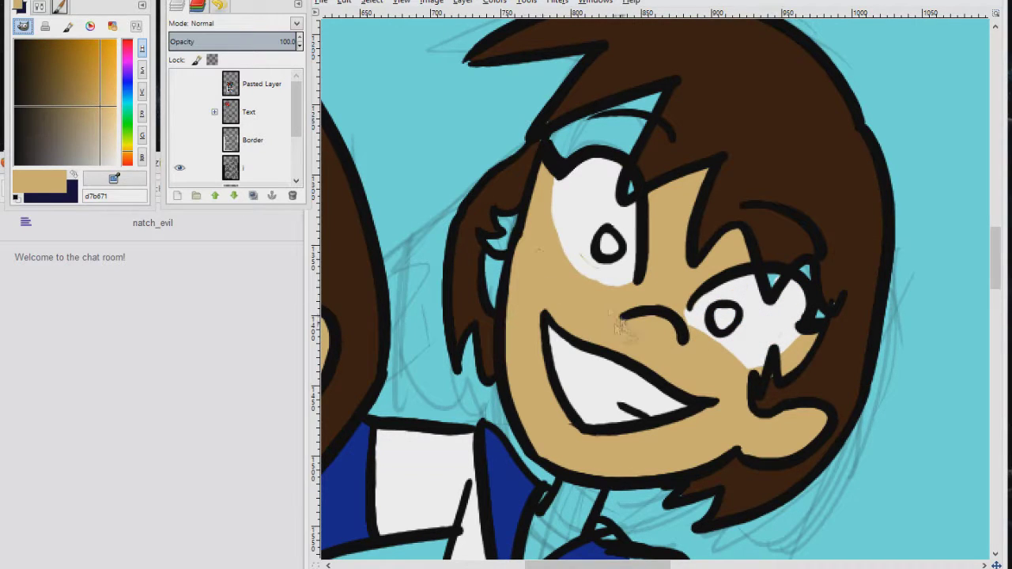
drag(544, 257, 623, 320)
Fill the two small gaps at the outer corner of the grinning character's eye with skin tone
ctrl+click(773, 278)
ctrl+click(739, 247)
click(808, 275)
click(822, 320)
Paint the grinning character's fringe tip over the eye brown 2f1401 and the forehead gap above it skin tone
ctrl+click(849, 253)
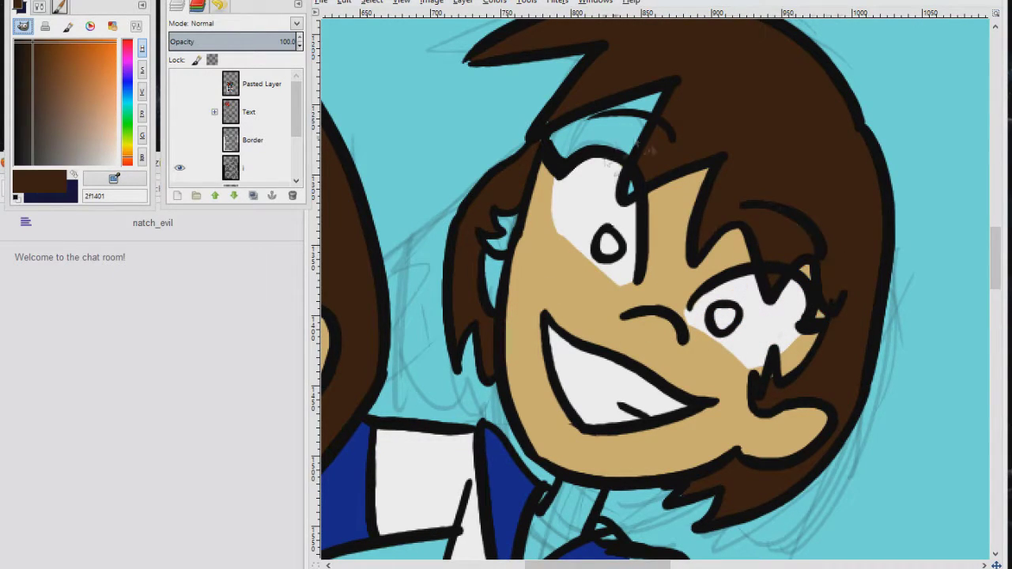
drag(663, 172, 671, 291)
ctrl+click(699, 305)
mouse_move(564, 263)
mouse_down()
mouse_move(602, 259)
mouse_move(583, 247)
mouse_move(637, 246)
mouse_up()
ctrl+click(594, 211)
drag(566, 237, 551, 265)
Fill the grinning character's far ear, the hair gaps beside the face and the neck with sampled brown and skin tone
mouse_move(517, 339)
mouse_down()
mouse_move(506, 352)
mouse_move(518, 363)
mouse_move(501, 430)
mouse_up()
ctrl+click(535, 392)
mouse_move(632, 397)
mouse_down()
mouse_move(483, 163)
mouse_move(583, 109)
mouse_up()
ctrl+click(661, 314)
drag(637, 316, 653, 317)
ctrl+click(537, 281)
mouse_move(545, 308)
mouse_down()
mouse_move(539, 336)
mouse_move(485, 353)
mouse_move(588, 380)
mouse_move(482, 419)
mouse_up()
Paint the remaining parts of the sailor collar and its knotted scarf with sampled navy blue
ctrl+click(546, 377)
ctrl+click(593, 416)
ctrl+click(490, 406)
drag(465, 280, 457, 435)
drag(450, 449, 450, 461)
ctrl+click(512, 464)
mouse_move(504, 434)
mouse_down()
mouse_move(484, 450)
mouse_move(636, 446)
mouse_up()
Paint white stripes along the sailor collar and the sleeve cuff on colour layer c
click(260, 167)
scroll(259, 162, down, 1)
click(259, 162)
click(579, 331)
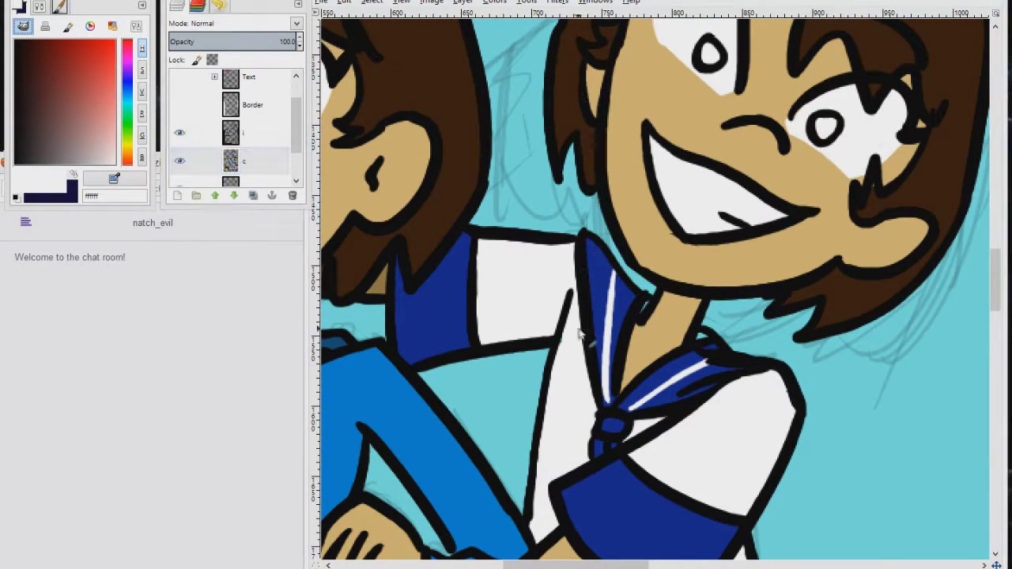
drag(444, 269, 432, 360)
drag(672, 498, 612, 336)
mouse_move(524, 314)
mouse_down()
mouse_move(652, 400)
mouse_move(602, 117)
mouse_up()
ctrl+click(748, 404)
drag(509, 422, 479, 426)
Fill the irises of both characters in the second panel with brown 723307
ctrl+click(721, 378)
scroll(721, 378, up, 10)
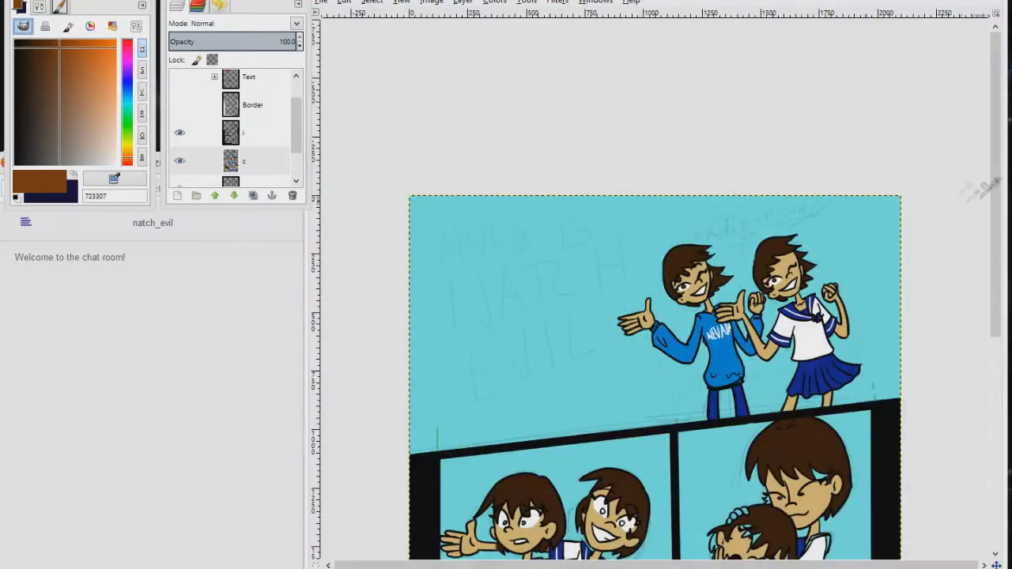
drag(995, 184, 996, 379)
key(z)
drag(653, 104, 483, 241)
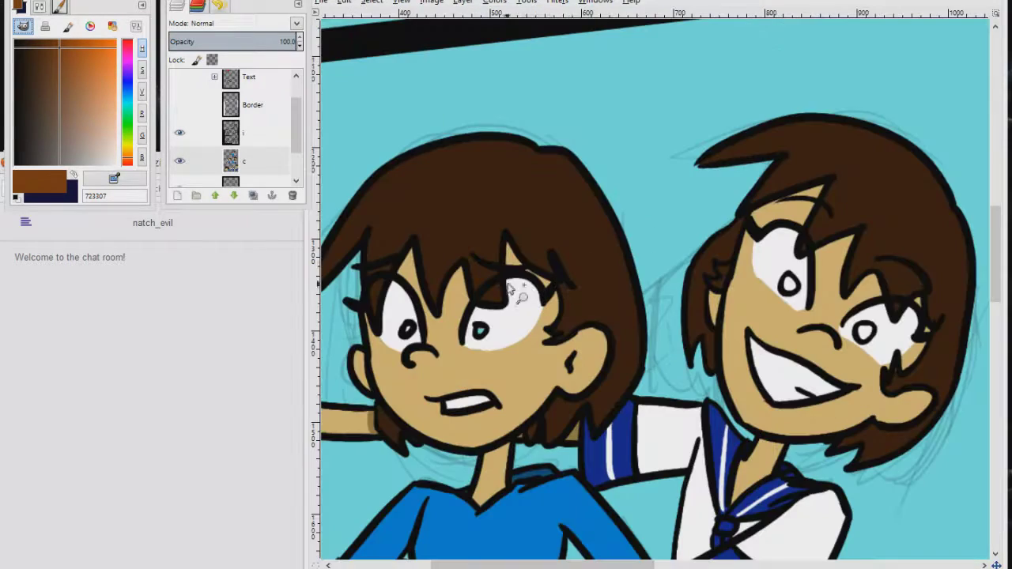
click(479, 332)
click(789, 285)
ctrl+click(894, 328)
click(870, 330)
Draw black brow lines above both eyes of the standing character in the third panel on ink layer i
key(shift+ctrl+j)
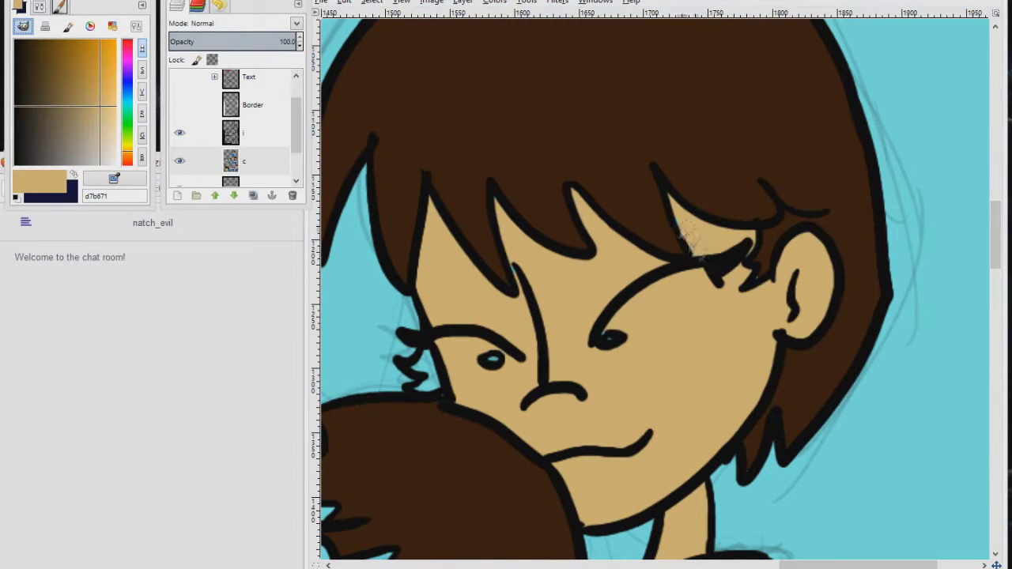
ctrl+click(567, 251)
key(d)
click(237, 160)
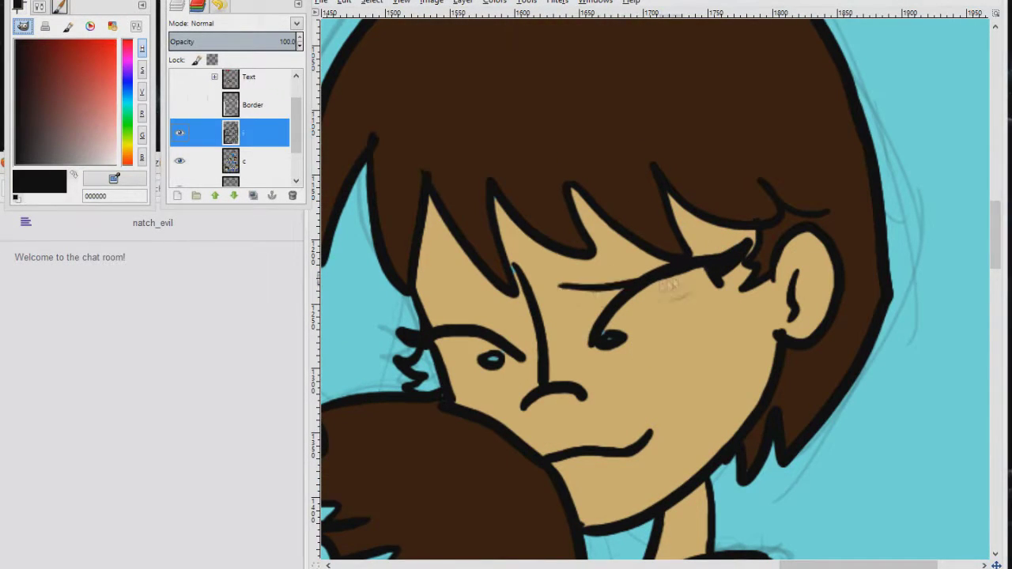
drag(545, 282, 676, 266)
drag(431, 324, 495, 303)
Fill the standing character's irises and paint the hair behind the far eyelashes with sampled brown
ctrl+click(556, 319)
click(492, 359)
click(609, 339)
drag(611, 341, 582, 220)
ctrl+click(391, 300)
drag(391, 235, 418, 274)
Paint both of the standing character's eyes white and trim their edges with sampled skin tone
key(d)
key(x)
mouse_move(570, 230)
mouse_down()
mouse_move(691, 187)
mouse_move(607, 194)
mouse_move(668, 190)
mouse_move(662, 207)
mouse_up()
ctrl+click(700, 195)
drag(581, 235, 565, 231)
ctrl+click(610, 209)
mouse_move(489, 244)
mouse_down()
mouse_move(422, 249)
mouse_move(462, 238)
mouse_move(415, 239)
mouse_move(416, 266)
mouse_up()
ctrl+click(447, 266)
ctrl+click(436, 238)
ctrl+click(459, 273)
ctrl+click(402, 250)
Paint white tear streaks down the standing character's cheek
ctrl+click(660, 190)
drag(666, 215, 678, 240)
drag(685, 254, 687, 337)
Paint the standing character's sailor collar blue and its back flap a darker blue, 040f49
mouse_move(763, 224)
mouse_down()
mouse_move(681, 162)
mouse_move(780, 13)
mouse_up()
ctrl+click(645, 459)
drag(658, 270, 623, 318)
mouse_move(623, 318)
mouse_down()
mouse_move(663, 254)
mouse_move(732, 232)
mouse_move(744, 325)
mouse_up()
click(42, 51)
drag(732, 431, 749, 483)
Paint a white stripe along the standing character's sleeve cuff and switch to the Eraser on ink layer i
ctrl+click(714, 455)
drag(545, 409, 734, 480)
ctrl+click(738, 466)
click(243, 133)
key(shift+e)
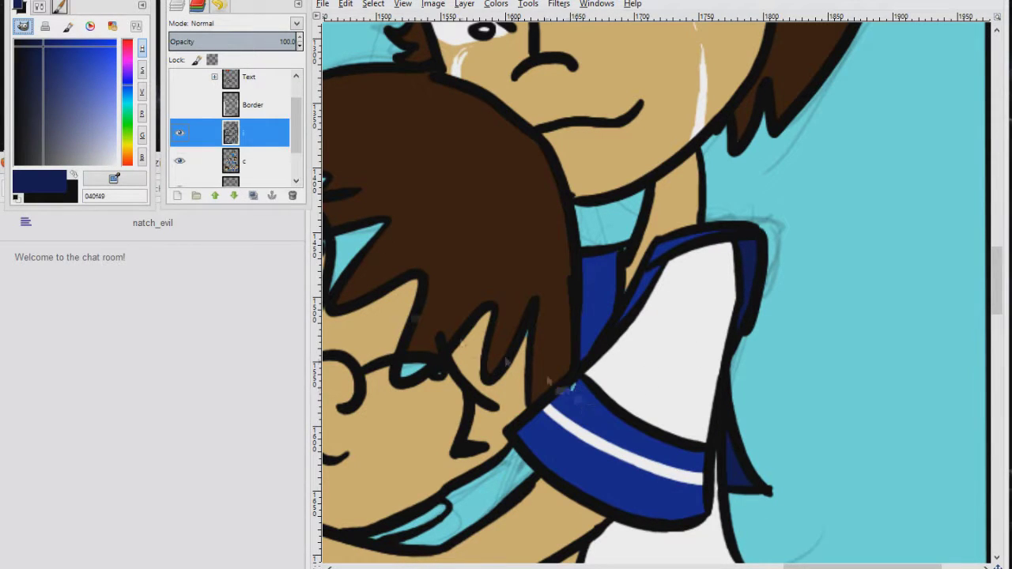
Fill the skirt's pleats with blue 091e89 on colour layer c
click(244, 161)
ctrl+click(607, 402)
mouse_move(642, 372)
mouse_down()
mouse_move(637, 111)
mouse_move(597, 12)
mouse_up()
mouse_move(634, 304)
mouse_down()
mouse_move(649, 442)
mouse_move(665, 431)
mouse_up()
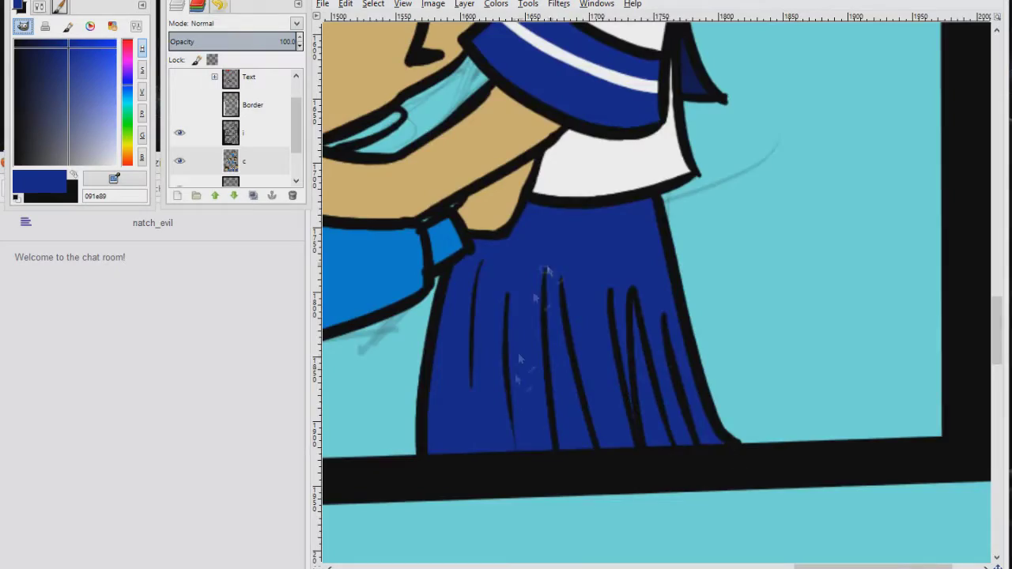
Fill the sliver of shirt between the sleeve and the hugged character's face with sampled white
drag(545, 271, 783, 517)
ctrl+click(577, 419)
ctrl+click(822, 431)
mouse_move(706, 368)
mouse_down()
mouse_move(678, 314)
mouse_move(681, 271)
mouse_up()
ctrl+click(675, 250)
drag(672, 253, 663, 305)
Paint the fingers resting on top of the crying character's head skin tone d7b671
drag(755, 71, 659, 341)
ctrl+click(665, 344)
drag(514, 305, 732, 328)
ctrl+click(553, 340)
drag(591, 211, 576, 190)
mouse_move(546, 210)
mouse_down()
mouse_move(554, 218)
mouse_move(492, 257)
mouse_up()
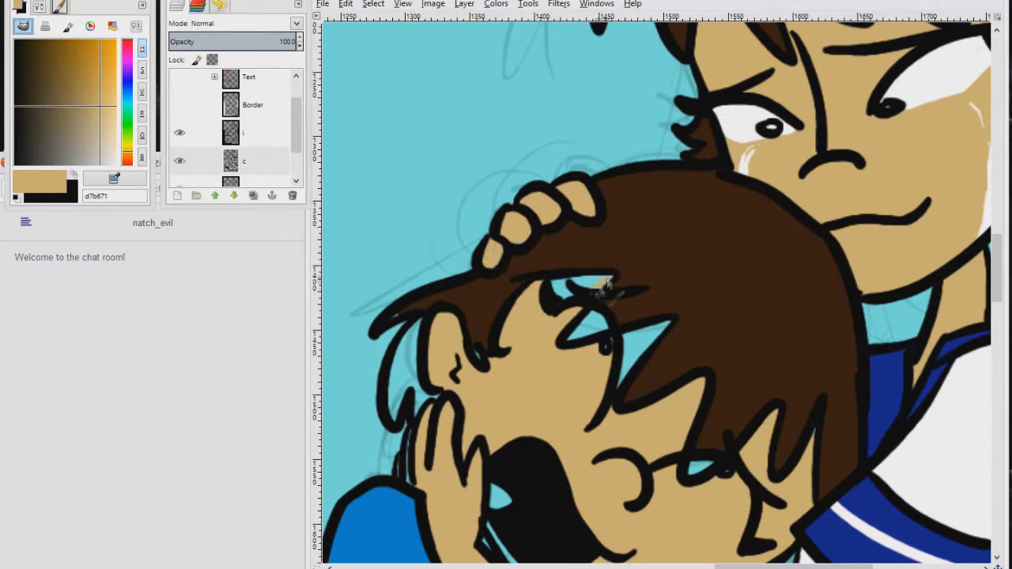
Fill the gaps around the crying character's eyes with skin tone and the fringe tips over them with brown
scroll(607, 284, down, 2)
scroll(607, 285, right, 2)
ctrl+click(536, 235)
drag(571, 238, 553, 276)
ctrl+click(667, 303)
drag(625, 355, 650, 354)
ctrl+click(654, 373)
drag(679, 403, 616, 341)
drag(440, 172, 628, 291)
Paint the crying character's hair lock behind the ear brown 2f1401, down to the raised hand
ctrl+click(670, 225)
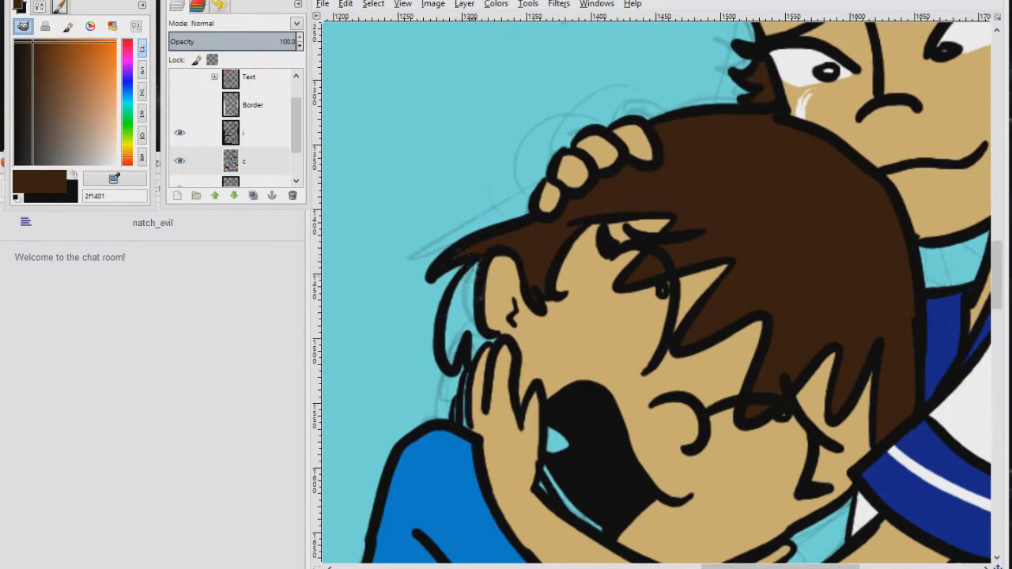
drag(474, 253, 458, 340)
mouse_move(478, 276)
mouse_down()
mouse_move(460, 340)
mouse_move(470, 296)
mouse_move(470, 367)
mouse_up()
drag(494, 332, 472, 372)
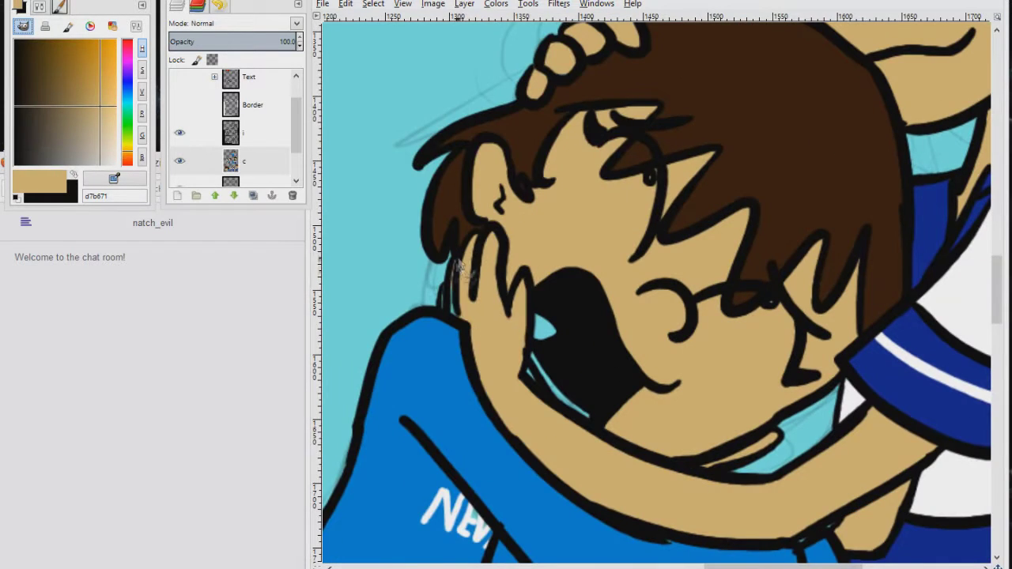
Colour the crying character's tongue magenta and the lower teeth white inside the open mouth
drag(448, 299, 373, 243)
click(127, 58)
click(70, 77)
key(d)
drag(465, 265, 513, 360)
key(x)
ctrl+click(433, 317)
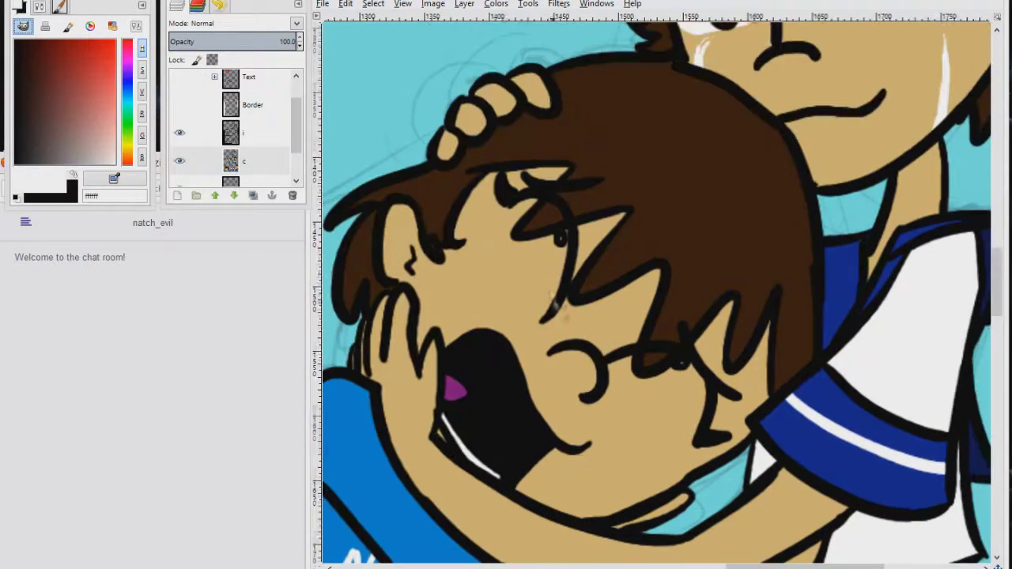
Paint both of the crying character's eyes white and trim their edges with skin tone d7b671
drag(496, 215, 528, 324)
drag(565, 237, 536, 324)
mouse_move(503, 230)
mouse_down()
mouse_move(555, 237)
mouse_move(538, 310)
mouse_up()
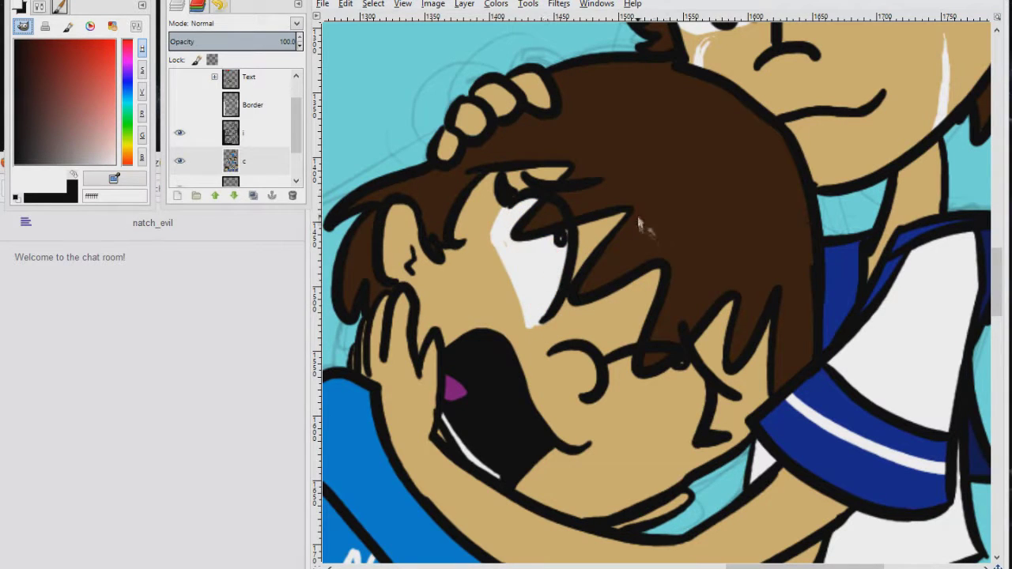
ctrl+click(488, 268)
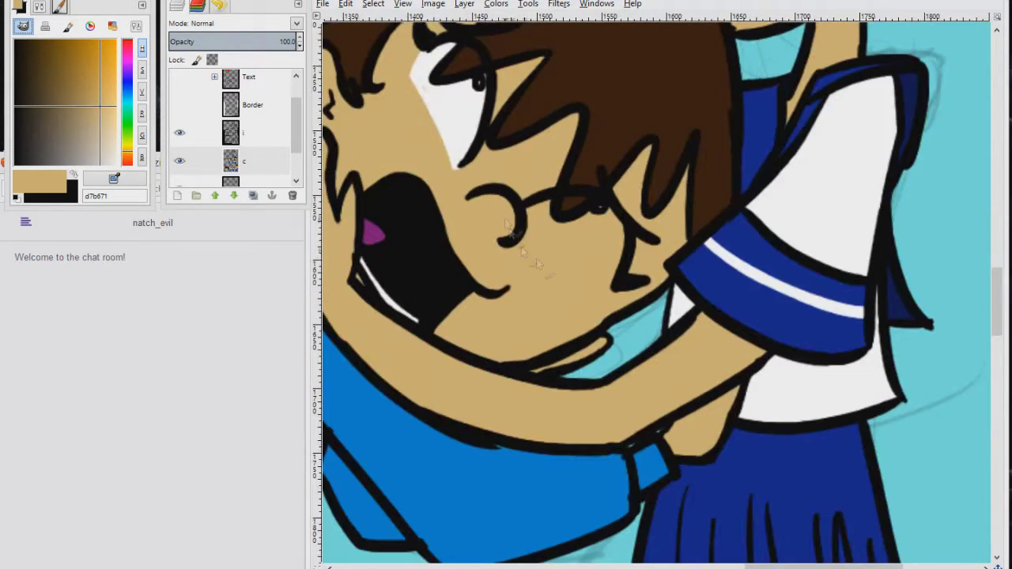
ctrl+click(442, 119)
mouse_move(518, 249)
mouse_down()
mouse_move(616, 225)
mouse_move(529, 237)
mouse_move(533, 261)
mouse_move(601, 277)
mouse_move(565, 299)
mouse_move(616, 304)
mouse_up()
ctrl+click(565, 298)
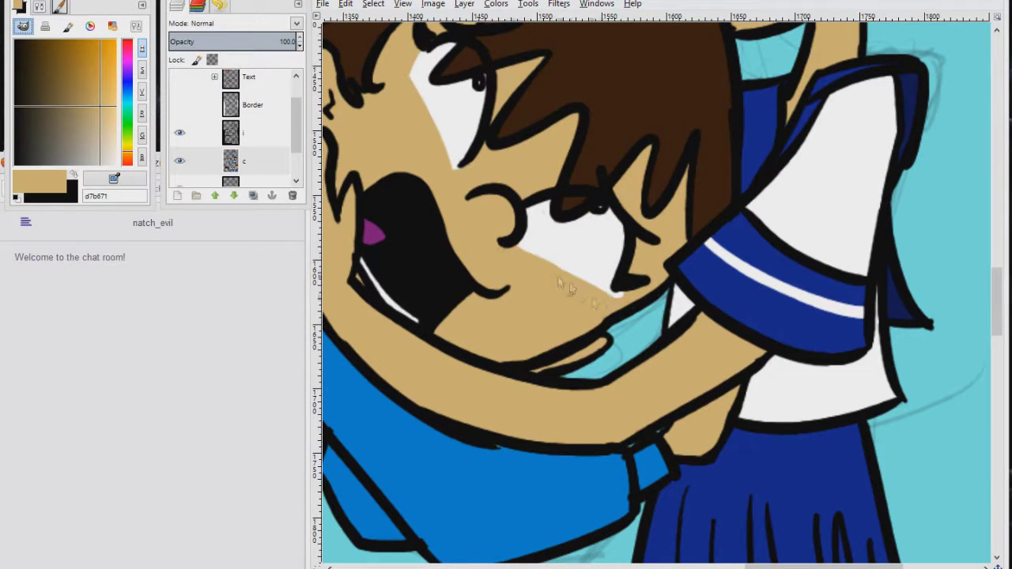
key(alt+f)
key(Escape)
click(540, 6)
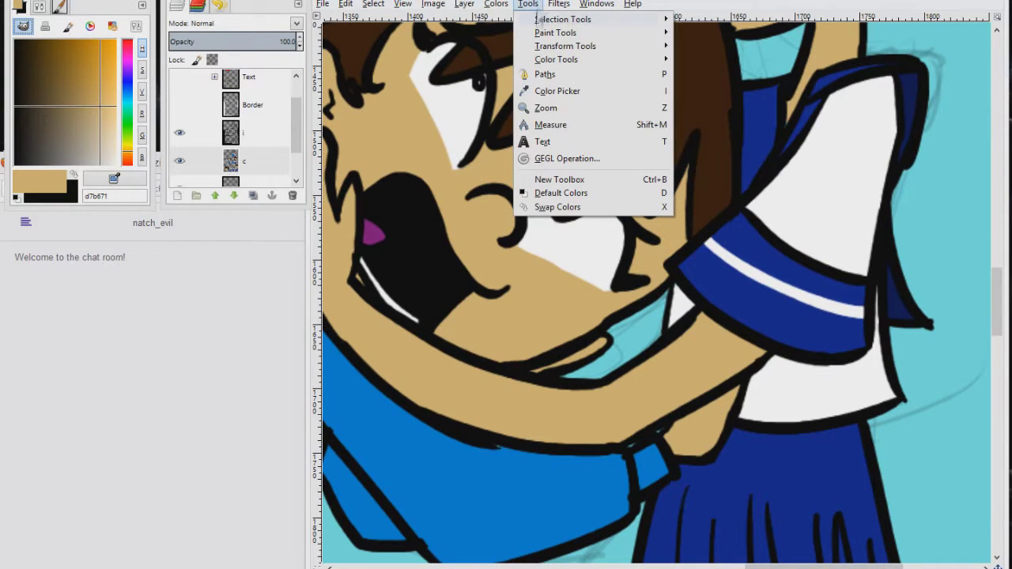
mouse_move(560, 38)
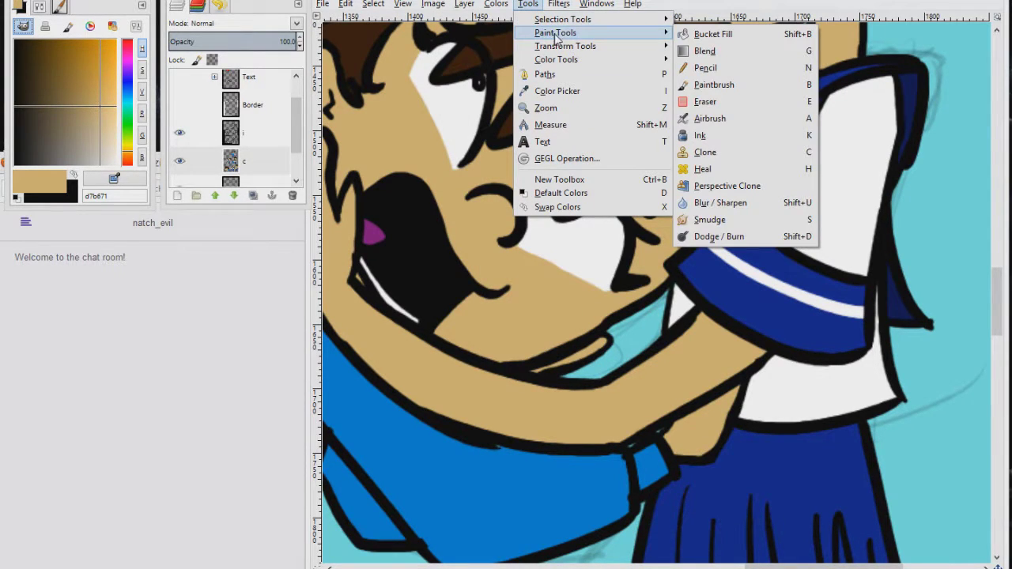
click(500, 110)
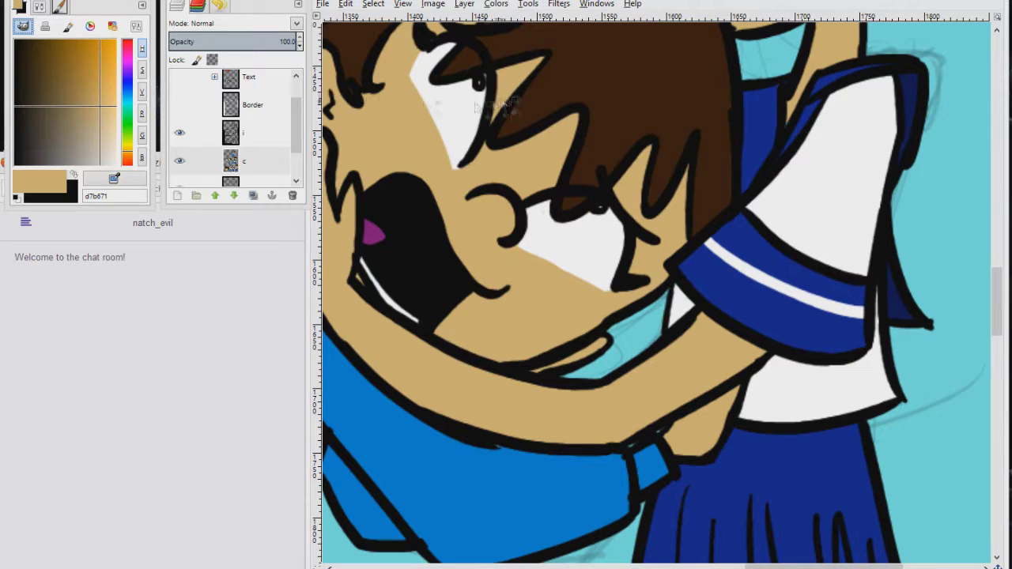
click(42, 6)
drag(141, 71, 140, 115)
click(569, 251)
key(ctrl+z)
click(127, 180)
click(128, 179)
drag(107, 166, 136, 166)
click(589, 241)
key(ctrl+z)
scroll(133, 156, up, 3)
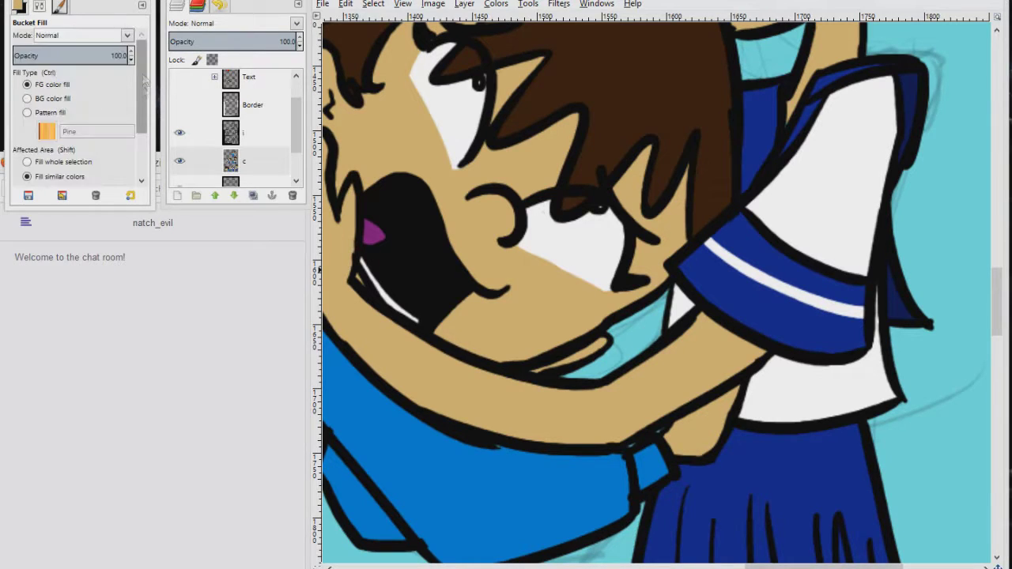
scroll(132, 155, down, 3)
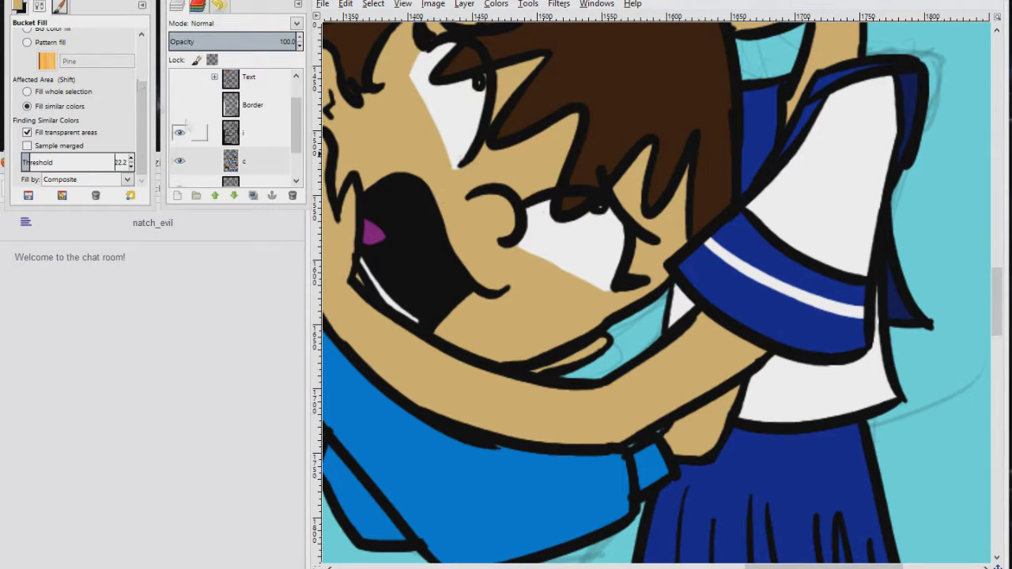
scroll(145, 58, up, 3)
scroll(146, 58, down, 3)
click(27, 146)
key(ctrl+z)
click(61, 7)
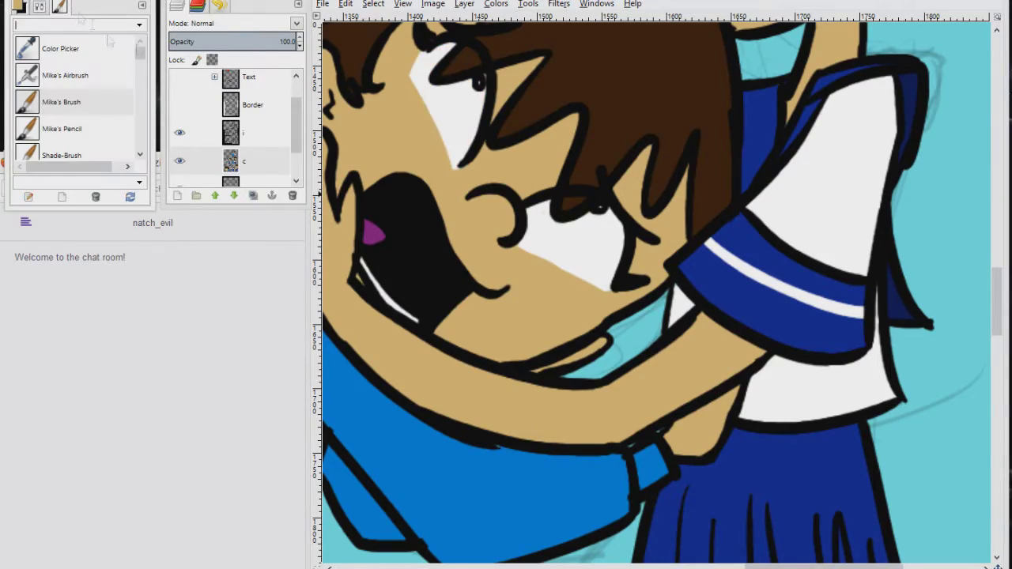
Fill the gaps around the white lettering on the crying character's shirt with the shirt's blue
drag(569, 311, 833, 83)
ctrl+click(515, 350)
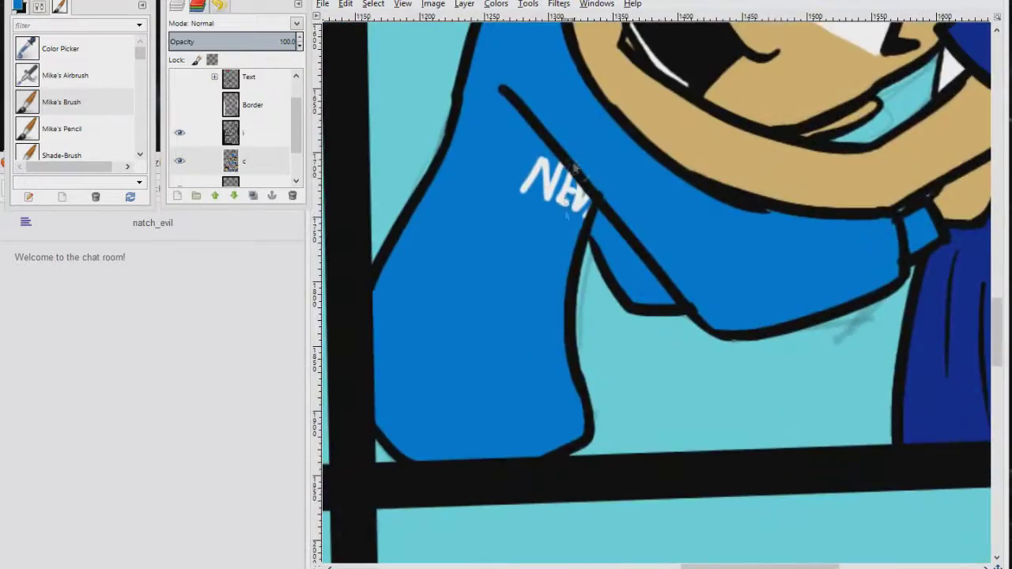
drag(515, 350, 688, 237)
drag(902, 226, 533, 300)
Fill the gaps around the screaming character's eyes and fringe with dark brown and skin tone
scroll(606, 276, down, 4)
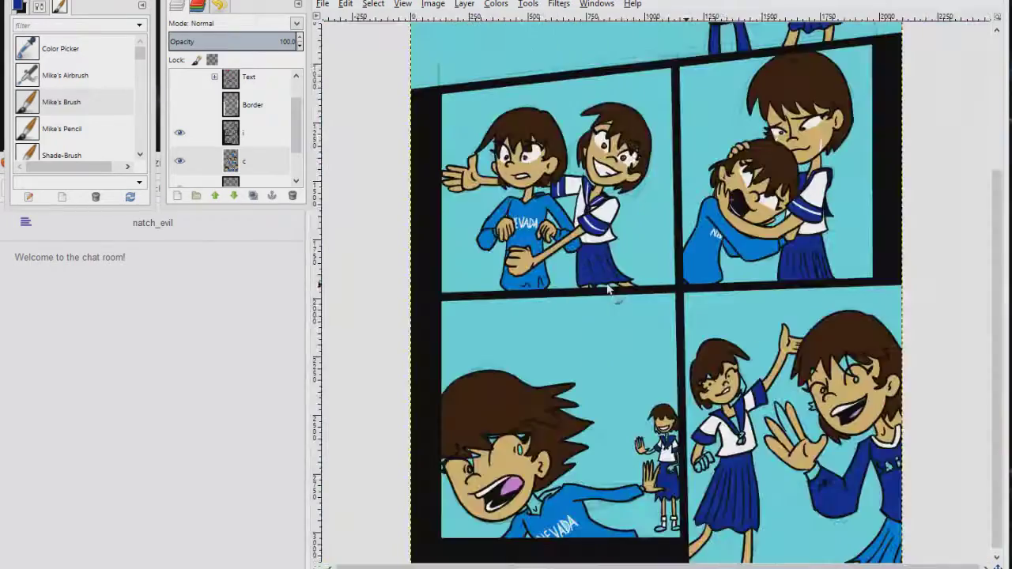
scroll(610, 292, up, 6)
scroll(597, 292, down, 5)
scroll(643, 322, up, 6)
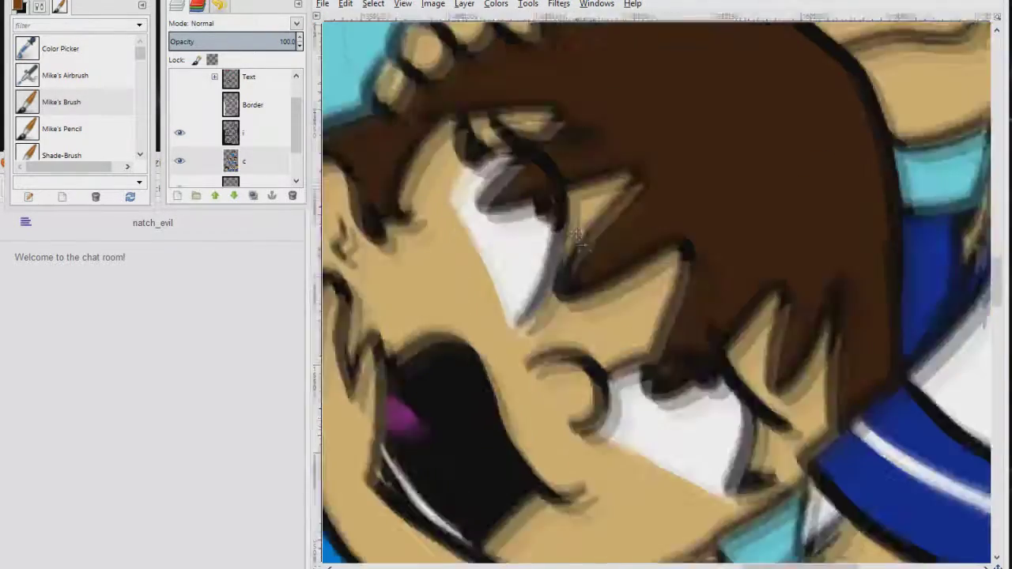
scroll(609, 187, down, 5)
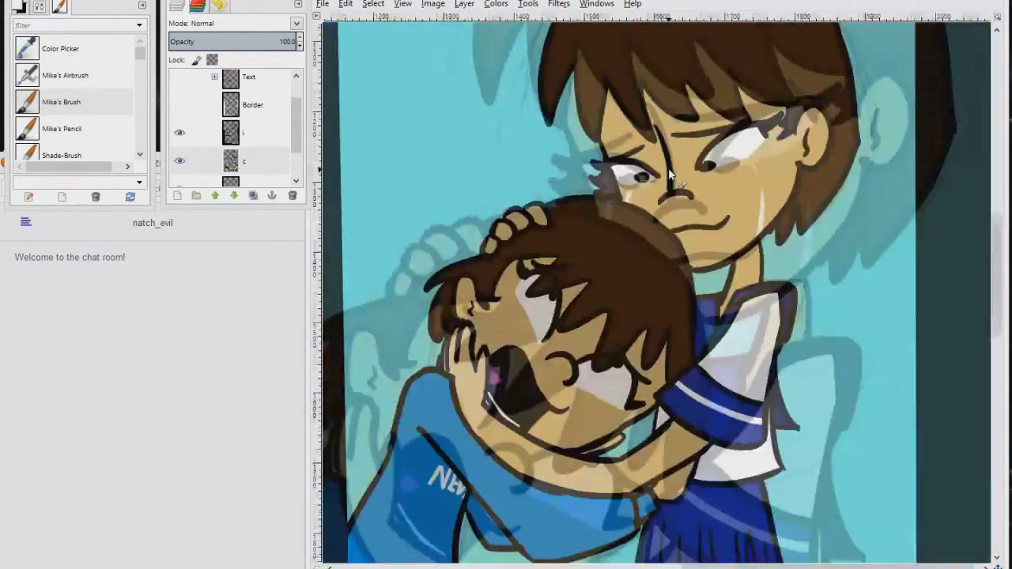
scroll(585, 318, up, 6)
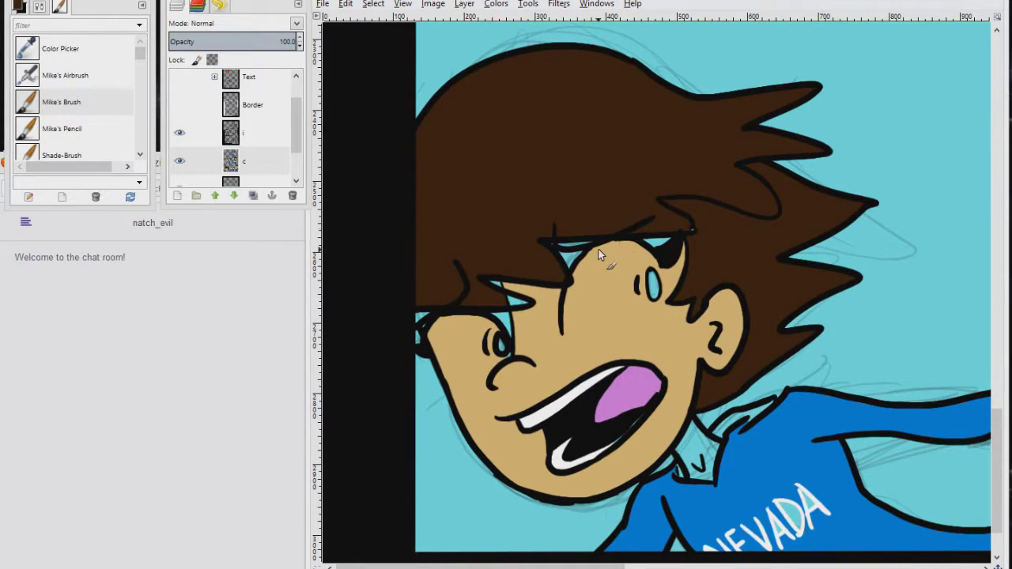
scroll(630, 216, up, 2)
drag(571, 242, 558, 267)
drag(458, 308, 441, 299)
ctrl+click(444, 322)
drag(460, 322, 479, 332)
drag(453, 385, 456, 398)
drag(343, 363, 577, 279)
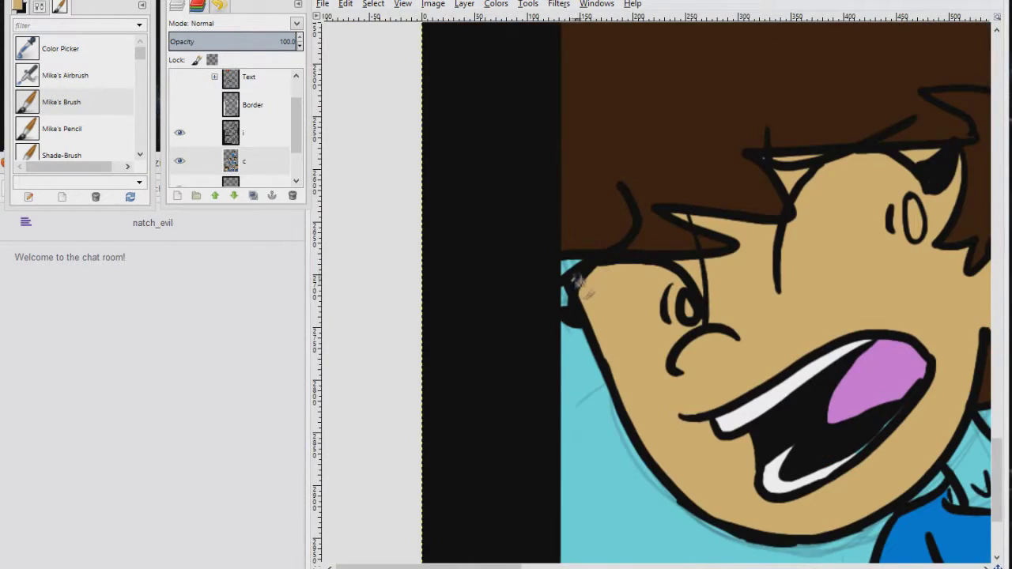
Fill the screaming character's neck inside the shirt collar with skin tone
scroll(589, 245, right, 5)
scroll(589, 245, down, 1)
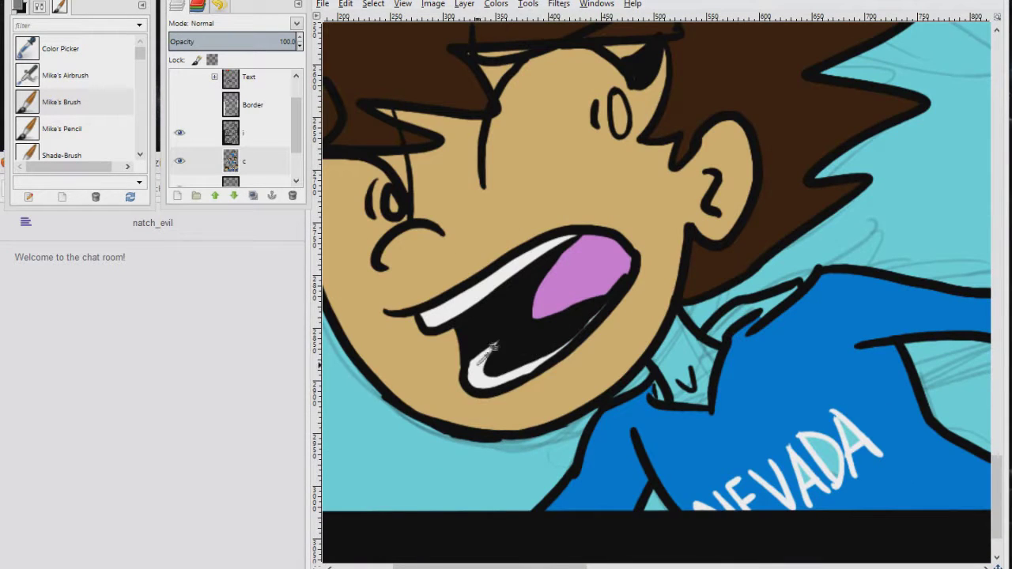
scroll(553, 253, right, 4)
scroll(553, 253, down, 2)
ctrl+click(557, 252)
drag(574, 265, 610, 308)
click(574, 320)
key(shift+g)
key(Return)
key(ctrl+comma)
Paint the screaming character's shirt collar and the cuff of the outstretched sleeve the shirt's blue
ctrl+click(694, 278)
drag(689, 236, 606, 281)
drag(552, 330, 555, 348)
scroll(553, 341, right, 7)
scroll(553, 342, up, 1)
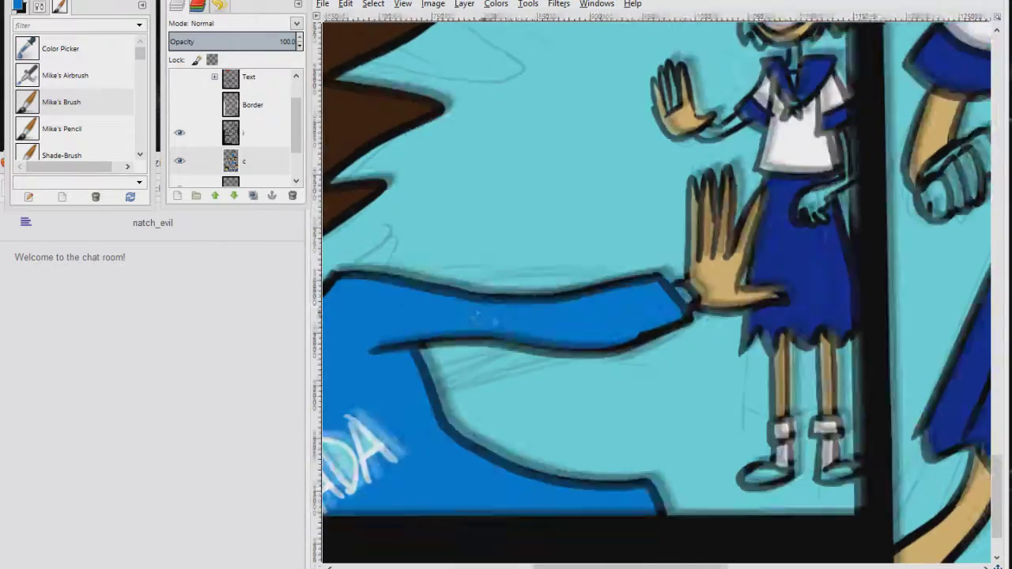
drag(387, 427, 677, 229)
ctrl+click(673, 237)
mouse_move(654, 229)
mouse_down()
mouse_move(661, 251)
mouse_move(620, 253)
mouse_up()
Paint the small sailor girl's raised forearm skin tone and add white stripes to her sleeves and collar
mouse_move(678, 215)
mouse_down()
mouse_move(334, 393)
mouse_move(200, 562)
mouse_up()
ctrl+click(485, 271)
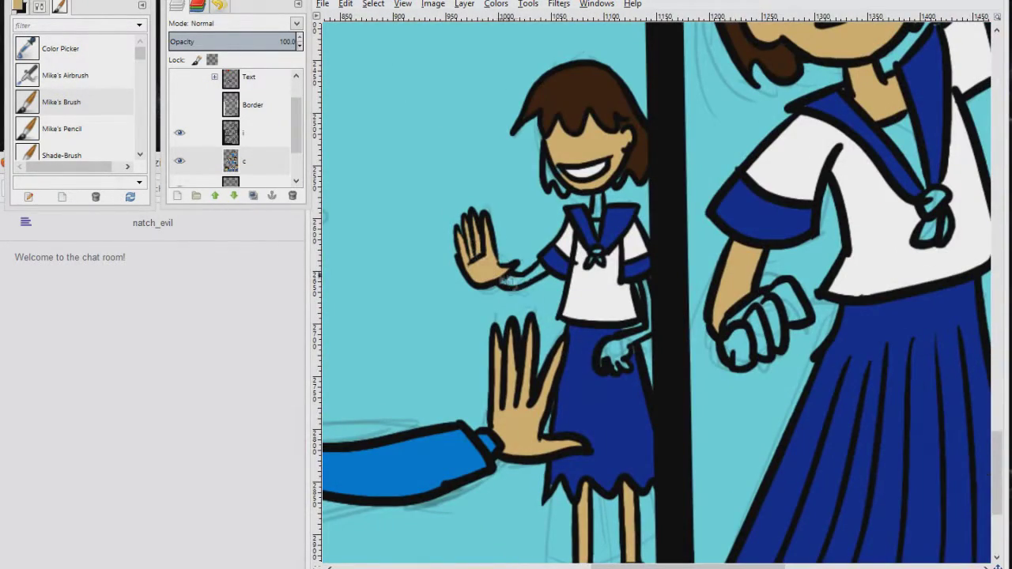
ctrl+click(578, 277)
drag(547, 254, 567, 268)
drag(625, 270, 648, 264)
drag(618, 210, 604, 244)
drag(576, 210, 592, 243)
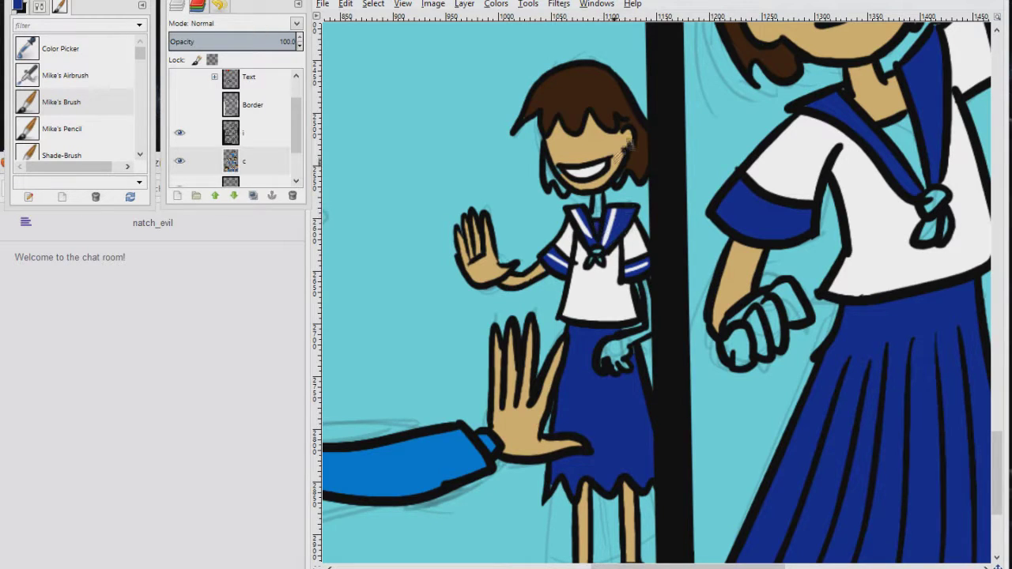
Colour the small sailor girl's lowered arm and hand tan and paint both of her shoes navy blue
mouse_move(608, 349)
mouse_down()
mouse_move(621, 357)
mouse_move(628, 336)
mouse_up()
ctrl+click(623, 359)
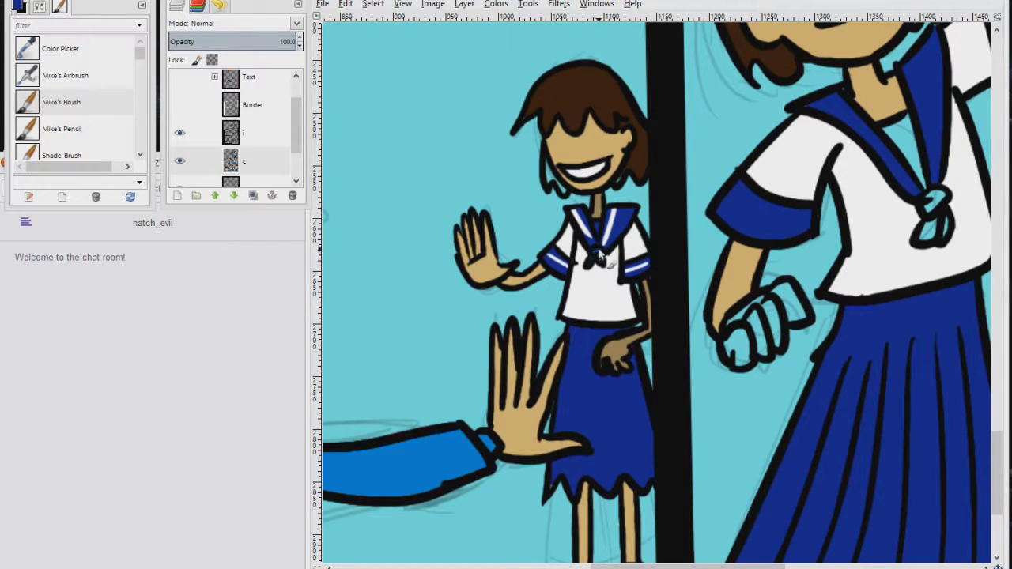
drag(581, 302, 516, 89)
ctrl+click(542, 237)
mouse_move(523, 413)
mouse_down()
mouse_move(498, 416)
mouse_move(506, 411)
mouse_up()
drag(561, 412, 586, 410)
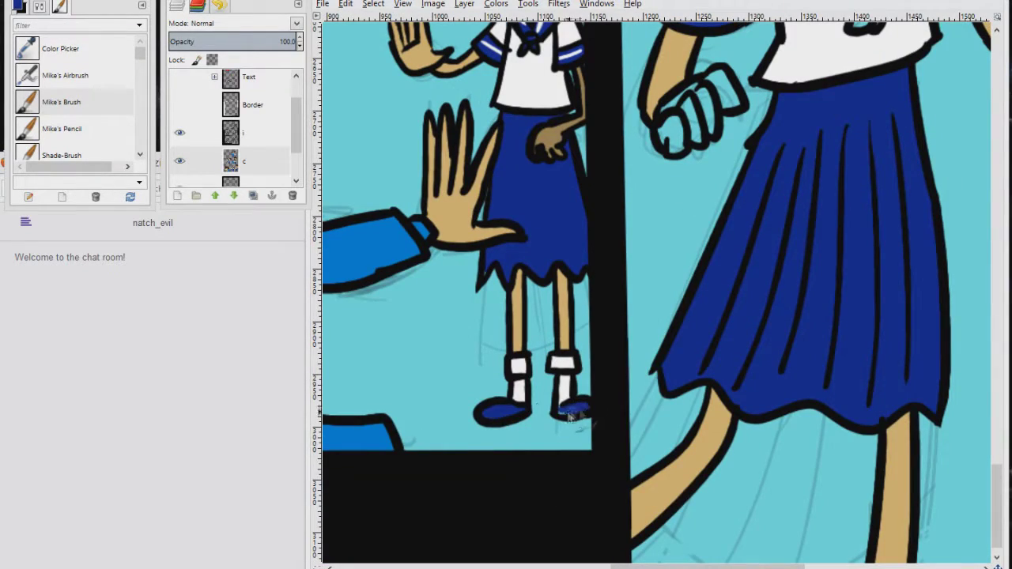
Fill the small sailor girl's hair locks on both sides of her jaw with dark brown
drag(504, 105, 544, 400)
ctrl+click(541, 198)
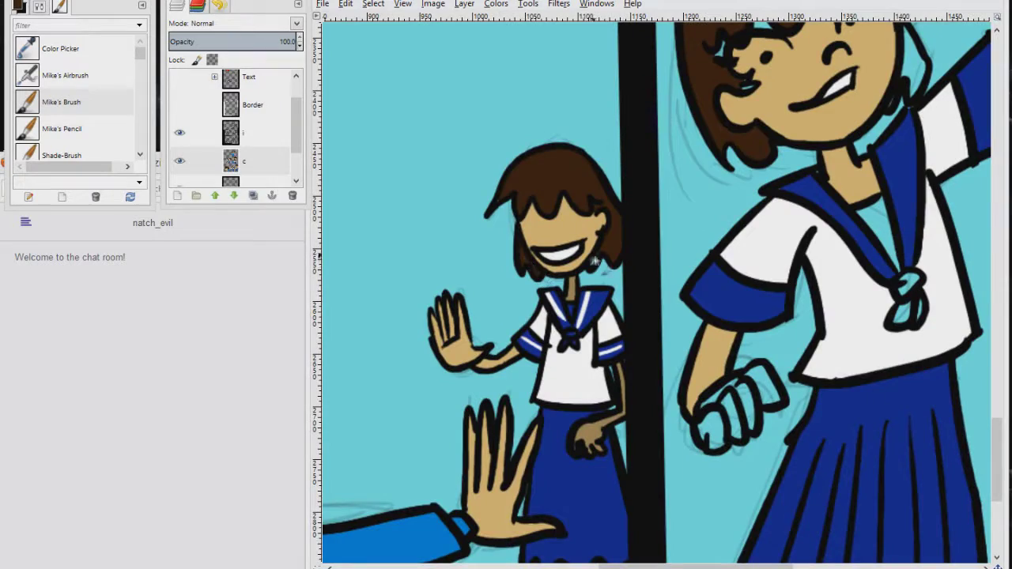
drag(499, 204, 462, 115)
Outline and fill both of the screaming character's eyes with white
scroll(582, 285, down, 4)
scroll(490, 229, up, 4)
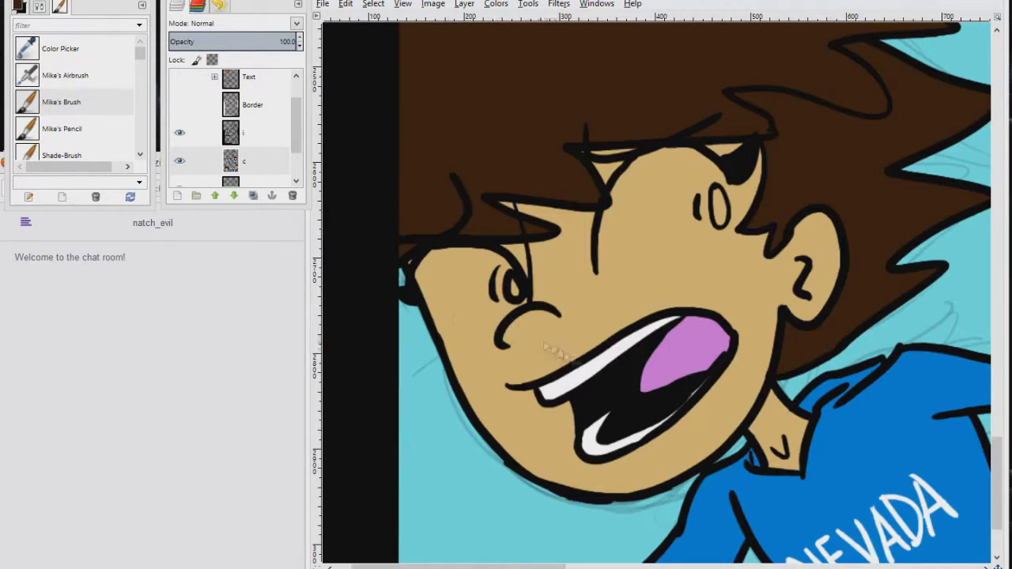
mouse_move(605, 280)
mouse_down()
mouse_move(726, 225)
mouse_move(672, 152)
mouse_move(607, 222)
mouse_move(601, 273)
mouse_up()
click(666, 255)
key(p)
mouse_move(432, 313)
mouse_down()
mouse_move(464, 329)
mouse_move(526, 303)
mouse_up()
mouse_move(486, 251)
mouse_down()
mouse_move(434, 315)
mouse_move(440, 321)
mouse_move(425, 263)
mouse_move(514, 273)
mouse_up()
key(ctrl+z)
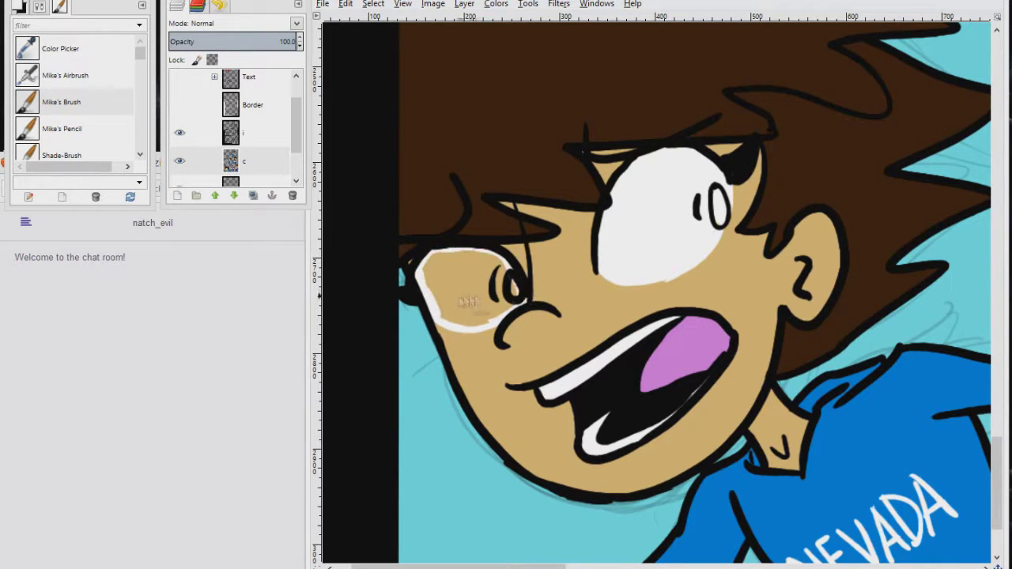
key(shift+b)
click(476, 300)
Trim the lower edges of the screaming character's white eyes with skin tone
mouse_move(720, 249)
mouse_down()
mouse_move(623, 284)
mouse_move(713, 251)
mouse_up()
drag(503, 326, 449, 332)
drag(449, 332, 511, 316)
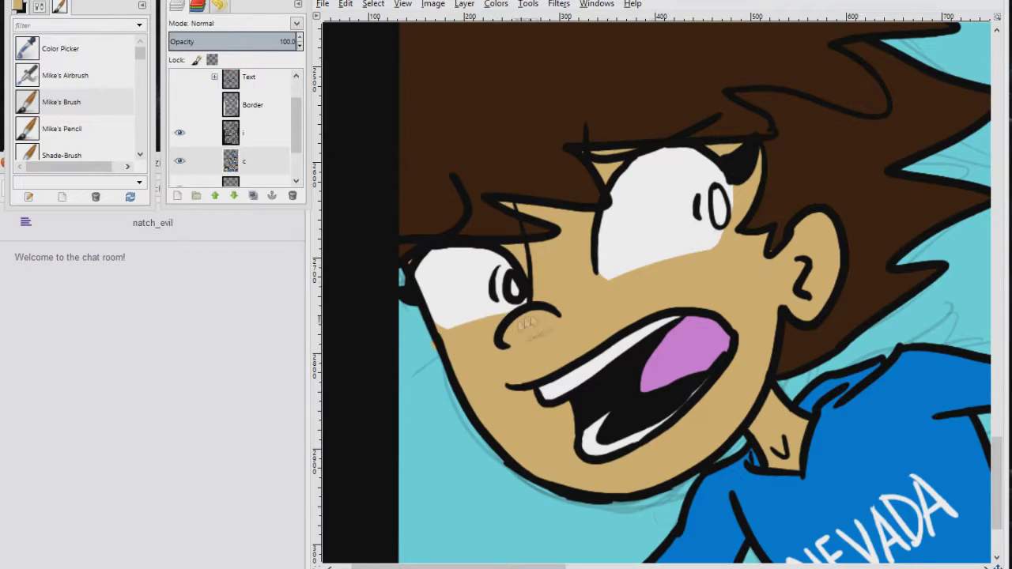
Sample the brown iris colour from the panel above and paint the screaming character's irises with it
scroll(782, 245, down, 4)
scroll(743, 198, up, 3)
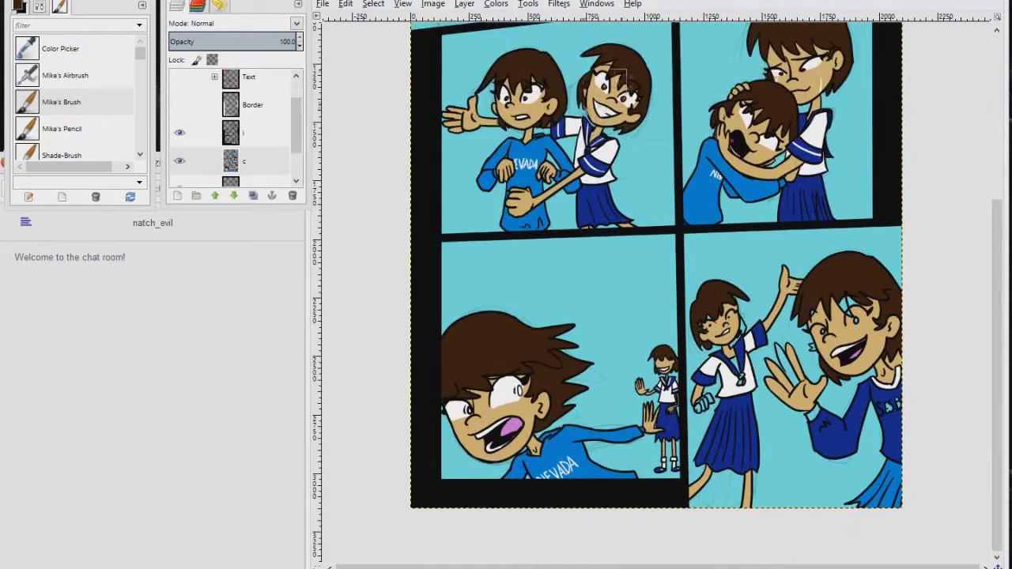
scroll(601, 86, up, 8)
ctrl+click(617, 298)
scroll(619, 297, down, 8)
scroll(527, 557, up, 7)
drag(851, 162, 860, 190)
mouse_move(404, 358)
mouse_down()
mouse_move(405, 372)
mouse_move(415, 368)
mouse_up()
Add a white highlight to the upper part of the screaming character's brown iris
ctrl+click(632, 279)
drag(853, 156, 868, 183)
scroll(873, 186, down, 5)
scroll(862, 208, up, 5)
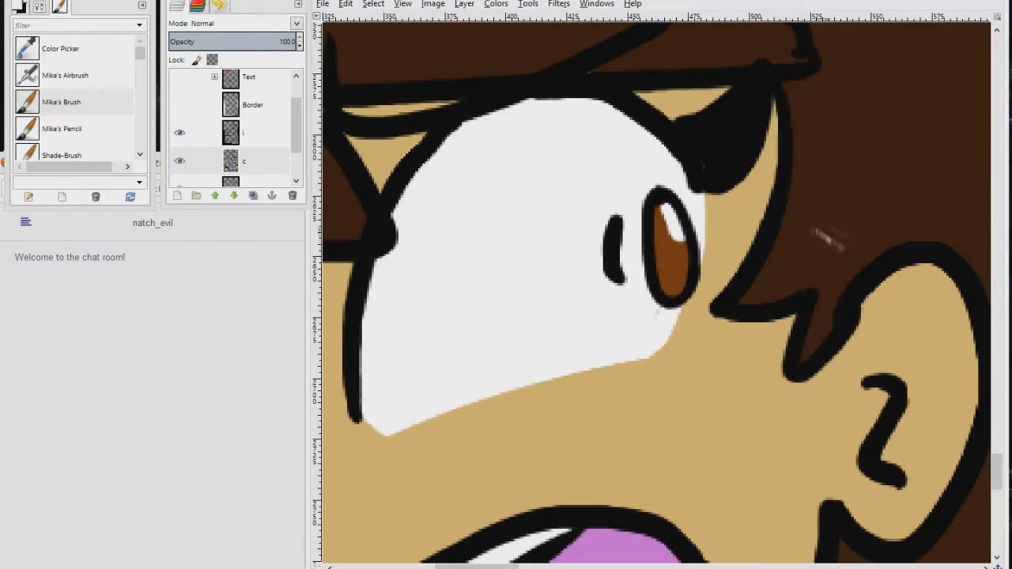
Fill the arm-raising sailor girl's hair and face gaps with brown and skin tone, and her scarf knot with navy blue
scroll(719, 178, down, 5)
scroll(617, 316, up, 8)
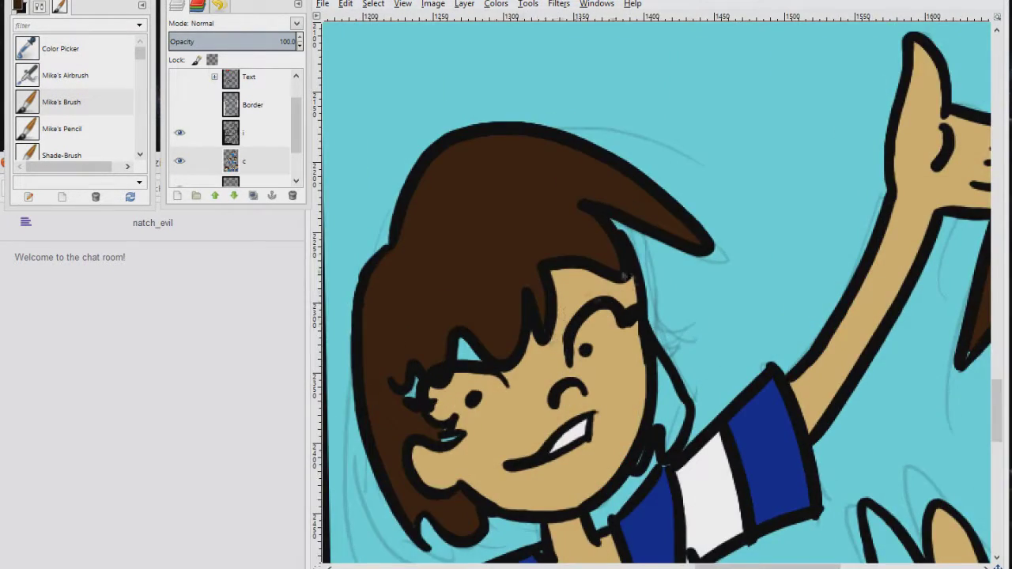
drag(514, 392, 599, 240)
ctrl+click(600, 241)
drag(551, 199, 548, 191)
ctrl+click(516, 161)
drag(498, 229, 491, 242)
mouse_move(732, 190)
mouse_down()
mouse_move(753, 273)
mouse_move(767, 245)
mouse_move(755, 289)
mouse_move(699, 111)
mouse_up()
mouse_move(655, 228)
mouse_down()
mouse_move(628, 237)
mouse_move(687, 333)
mouse_move(684, 386)
mouse_move(709, 372)
mouse_up()
Paint white stripes along the arm-raising sailor girl's collar flaps and both navy sleeve cuffs
ctrl+click(730, 237)
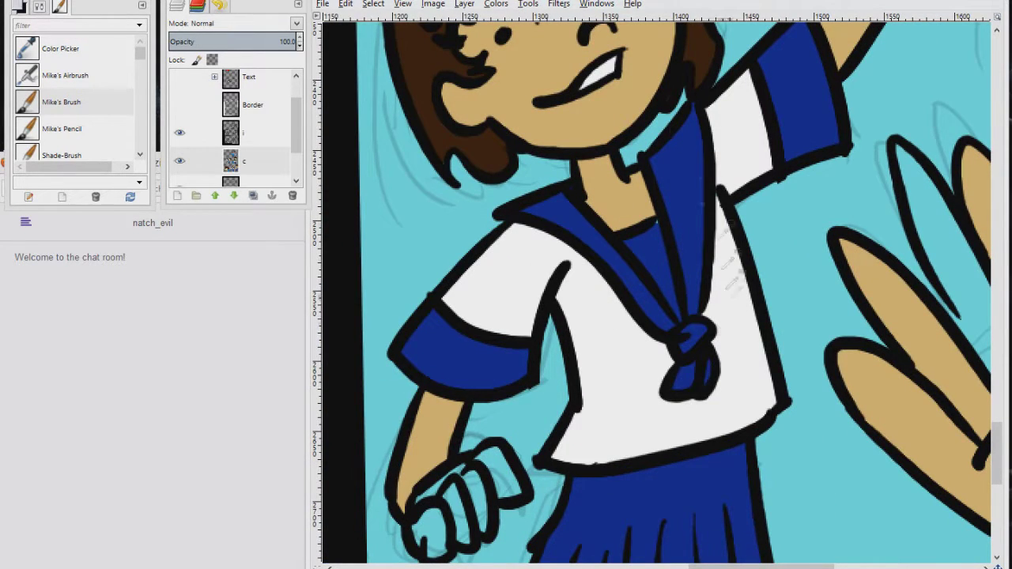
drag(673, 136, 695, 303)
drag(544, 202, 631, 278)
scroll(745, 136, up, 2)
scroll(745, 136, right, 2)
drag(720, 87, 755, 198)
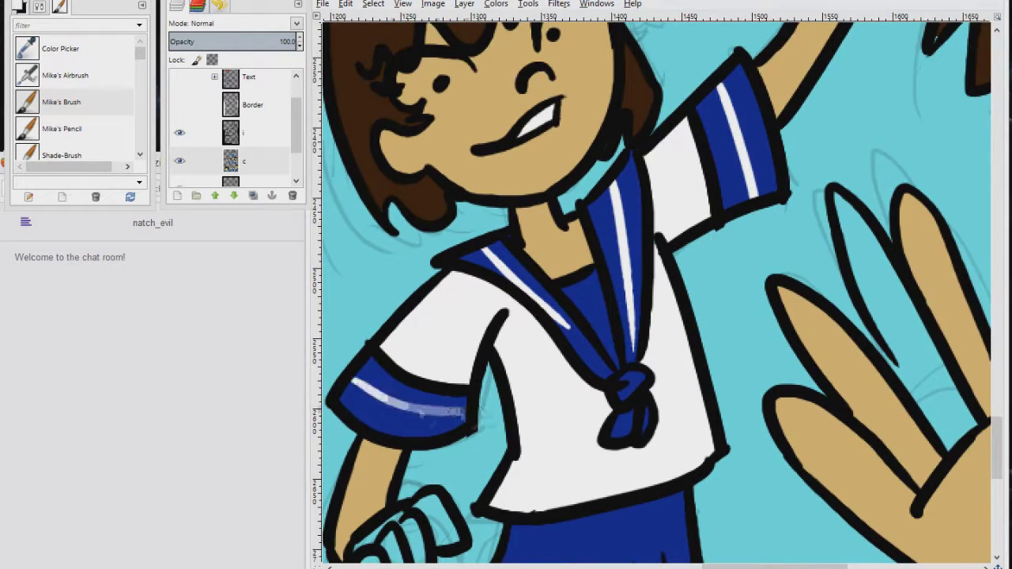
drag(353, 385, 465, 412)
Paint the arm-raising sailor girl's lowered fist skin tone and touch up the gaps beside her face
scroll(465, 413, down, 5)
scroll(465, 413, left, 2)
drag(496, 343, 507, 375)
scroll(634, 189, down, 6)
scroll(634, 190, right, 2)
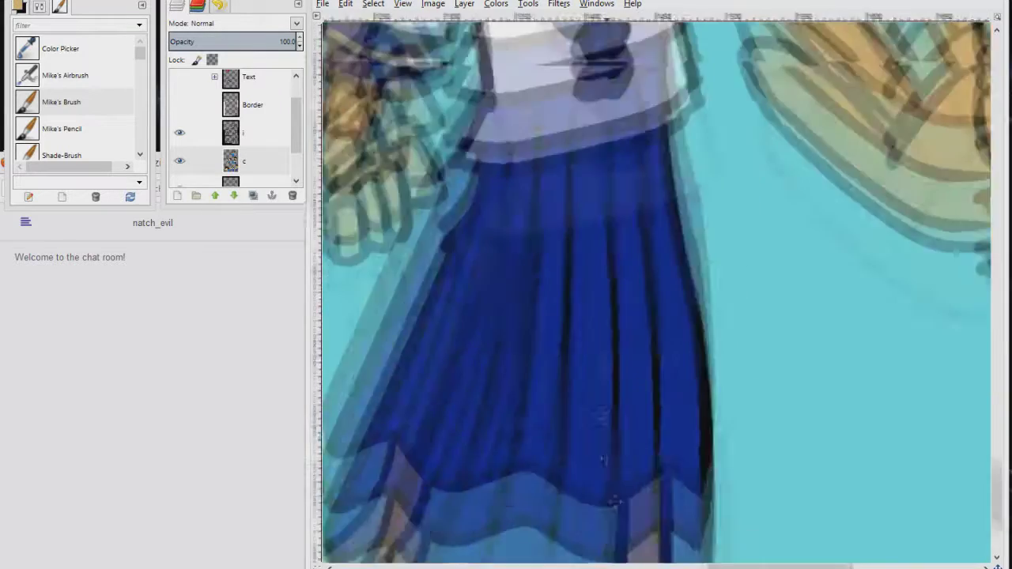
scroll(612, 271, up, 8)
drag(564, 248, 545, 264)
mouse_move(557, 192)
mouse_down()
mouse_move(570, 158)
mouse_move(565, 188)
mouse_up()
mouse_move(478, 213)
mouse_down()
mouse_move(429, 242)
mouse_move(479, 209)
mouse_move(427, 229)
mouse_up()
Fill the gaps in the laughing girl's fringe, side hair and eye area with dark brown and skin tone
drag(909, 134, 519, 230)
ctrl+click(644, 214)
drag(671, 239, 673, 255)
mouse_move(846, 229)
mouse_down()
mouse_move(546, 252)
mouse_move(605, 292)
mouse_up()
mouse_move(568, 253)
mouse_down()
mouse_move(557, 180)
mouse_move(581, 241)
mouse_up()
mouse_move(369, 471)
mouse_down()
mouse_move(377, 490)
mouse_move(379, 474)
mouse_up()
mouse_move(633, 228)
mouse_down()
mouse_move(618, 227)
mouse_move(666, 218)
mouse_up()
click(635, 318)
click(437, 383)
Fill the unpainted sliver at the end of the laughing girl's upper teeth with white
ctrl+click(617, 471)
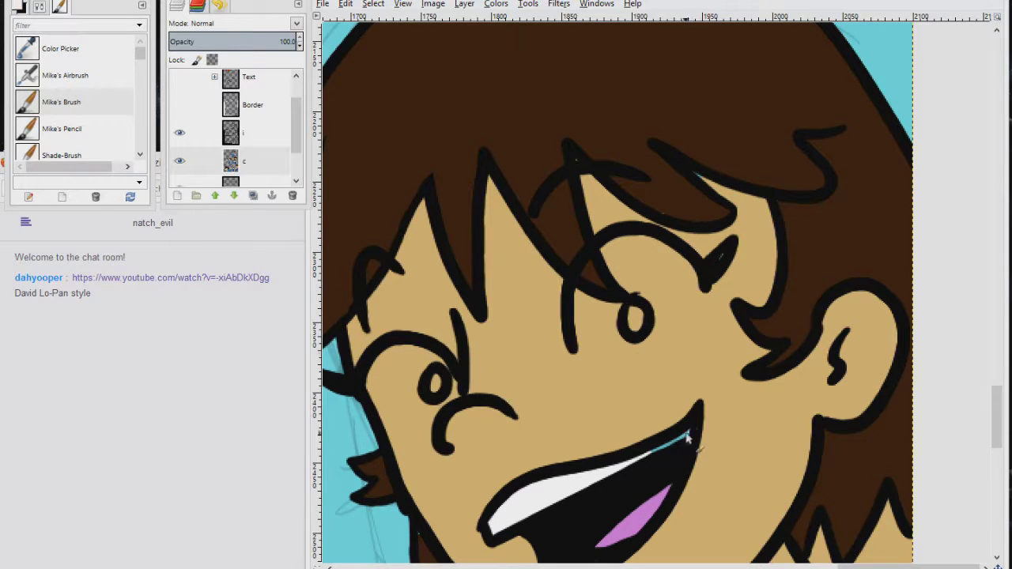
drag(680, 443, 658, 456)
drag(610, 459, 549, 287)
Clear the spilled skin tone between the laughing girl's back hair and her white collar
ctrl+click(543, 397)
scroll(581, 276, down, 2)
scroll(580, 277, right, 3)
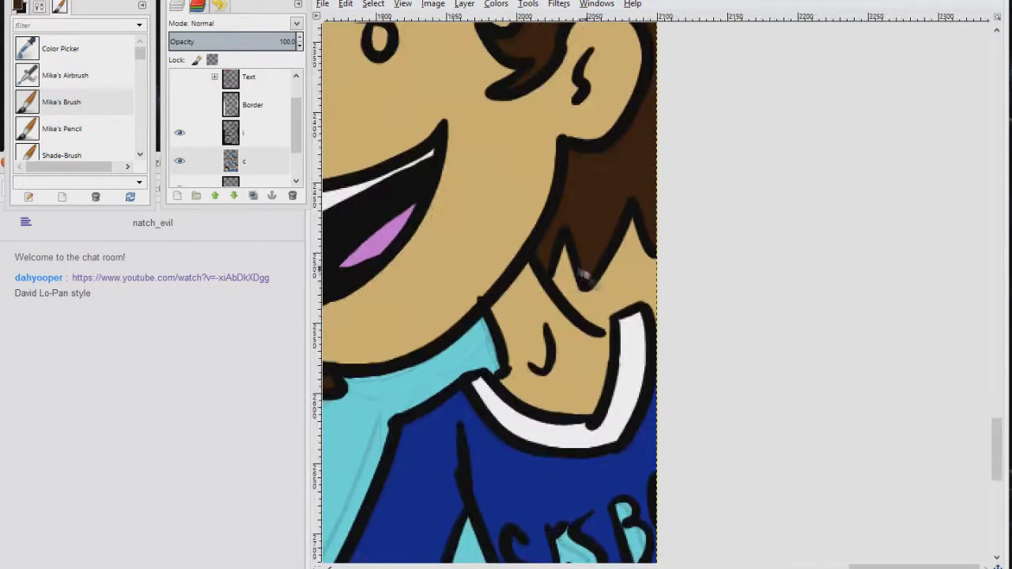
mouse_move(655, 273)
mouse_down()
mouse_move(589, 302)
mouse_move(626, 247)
mouse_up()
Fill the gaps in the black lettering on the laughing girl's shirt with the shirt's navy blue
ctrl+click(603, 465)
scroll(593, 379, down, 4)
mouse_move(567, 376)
mouse_down()
mouse_move(562, 309)
mouse_move(588, 370)
mouse_up()
drag(628, 297, 635, 365)
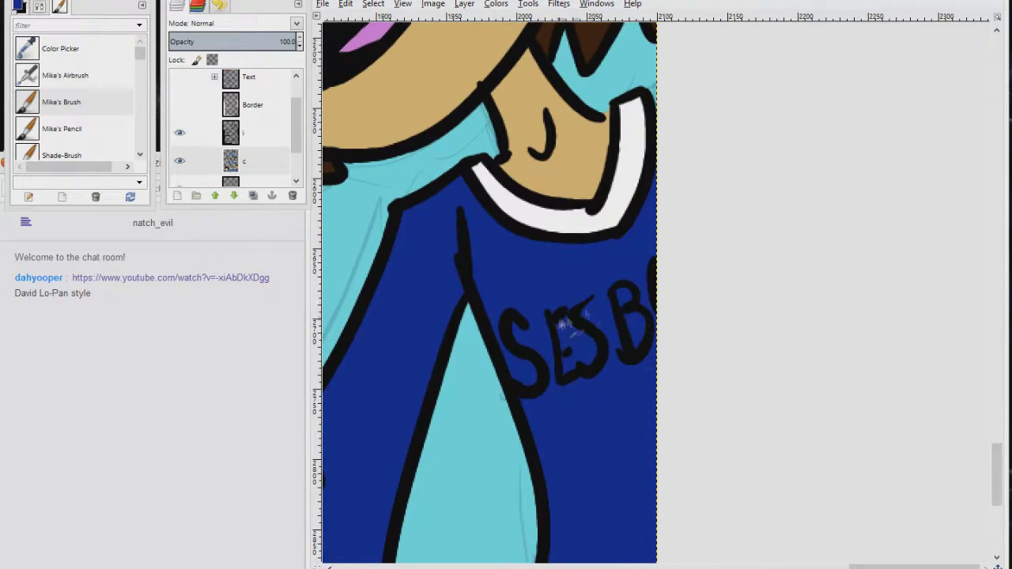
On colour layer c, paint both of the laughing girl's eyes white
scroll(565, 332, up, 3)
scroll(564, 332, left, 4)
click(247, 133)
click(246, 161)
scroll(653, 189, up, 5)
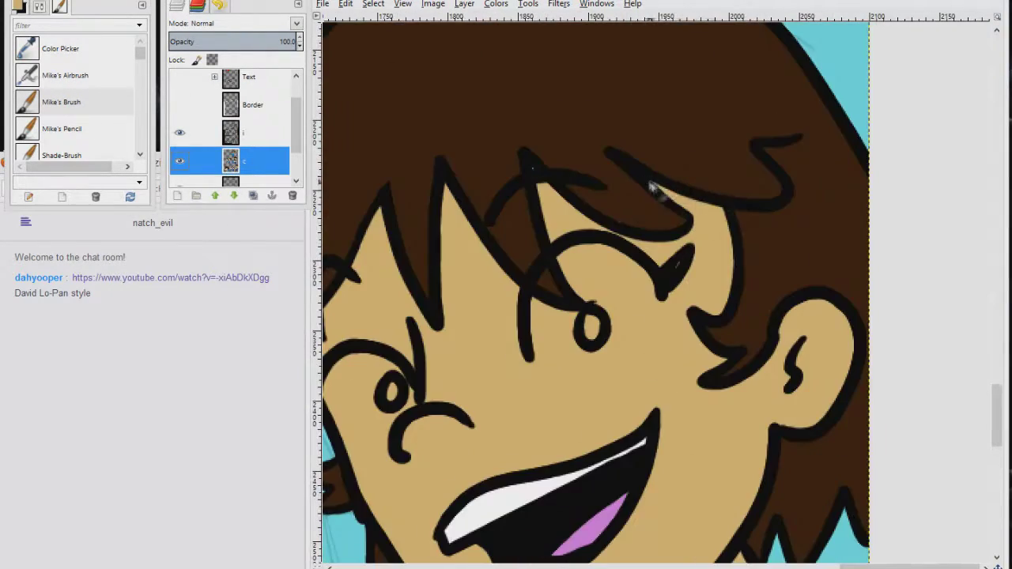
ctrl+click(653, 189)
scroll(621, 224, down, 2)
scroll(621, 224, left, 3)
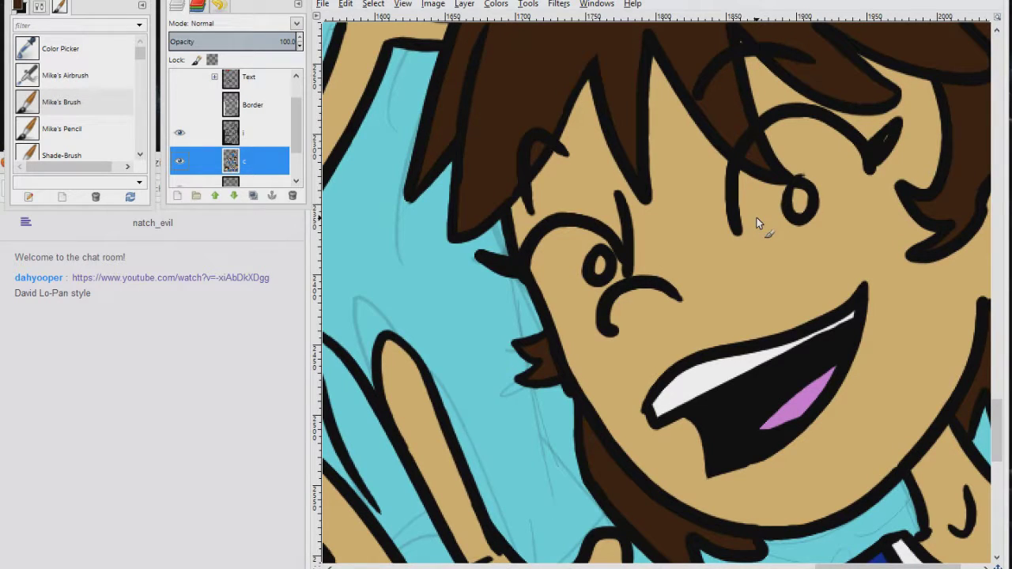
mouse_move(743, 237)
mouse_down()
mouse_move(852, 140)
mouse_move(751, 221)
mouse_move(830, 174)
mouse_up()
mouse_move(628, 269)
mouse_down()
mouse_move(577, 289)
mouse_move(546, 269)
mouse_move(576, 289)
mouse_move(565, 251)
mouse_up()
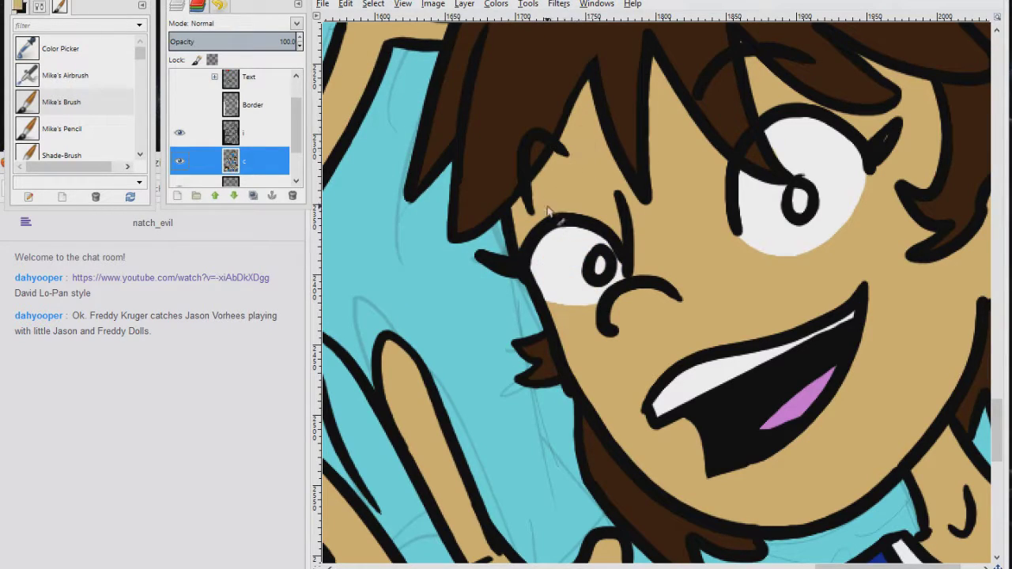
Fill the laughing girl's sleeve cuff with navy blue and trim the cuff outline's protruding corners on layer i
scroll(553, 253, down, 10)
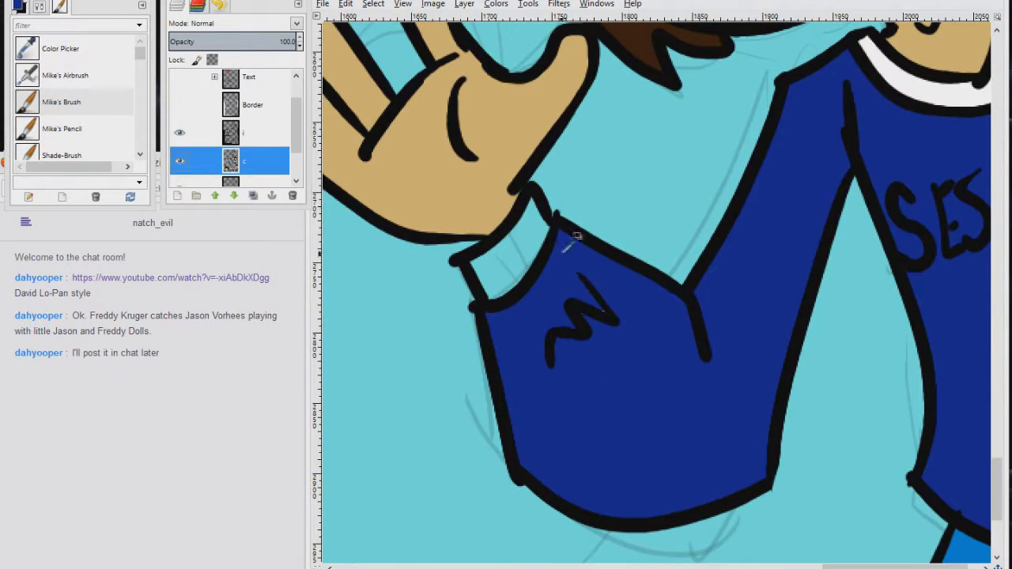
drag(532, 230, 506, 277)
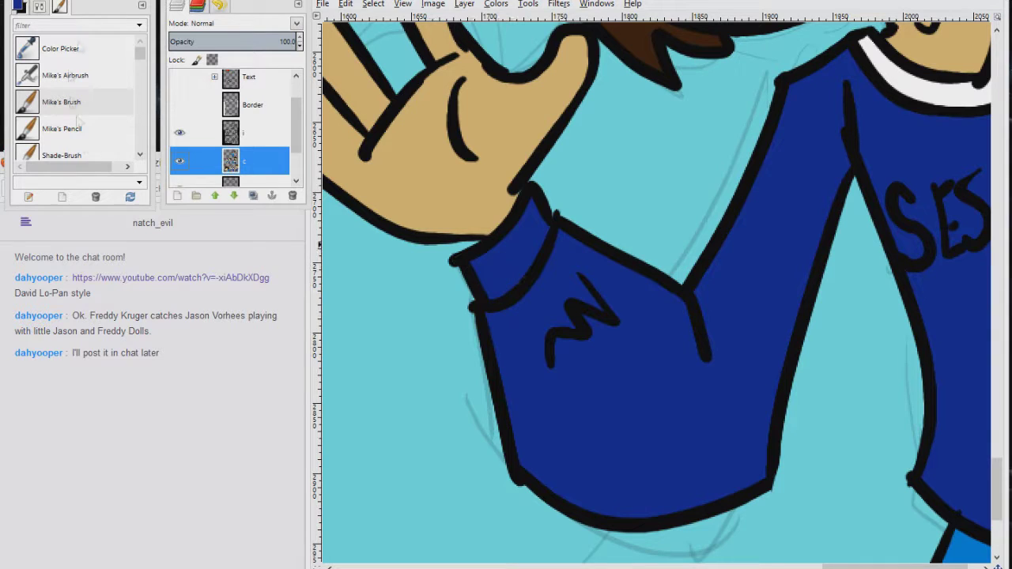
click(251, 133)
drag(452, 255, 455, 267)
drag(470, 304, 476, 316)
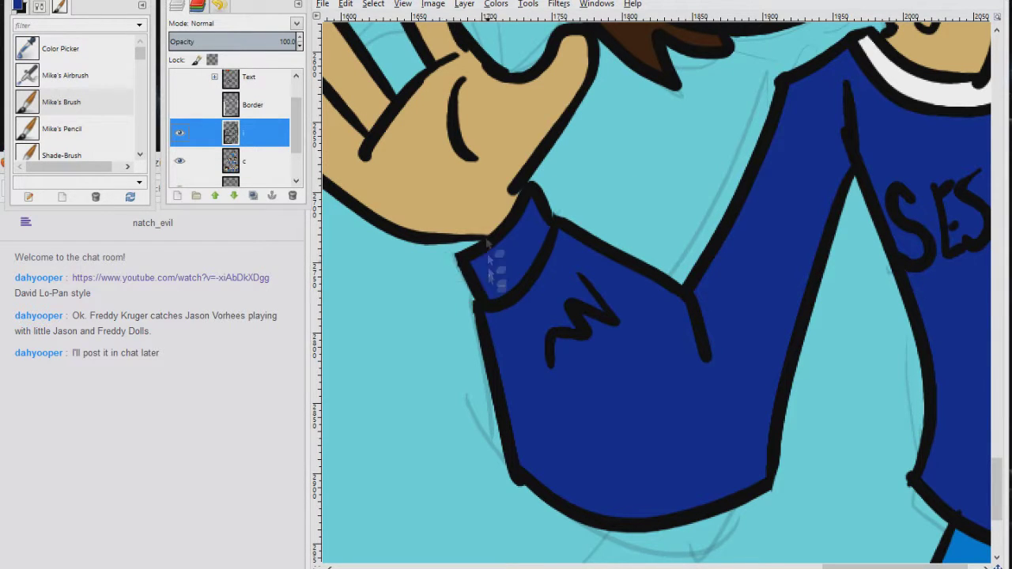
On colour layer c, sample the skin tone and fill the unpainted part of the laughing girl's raised finger
click(246, 162)
click(180, 161)
click(181, 161)
drag(467, 150, 608, 378)
ctrl+click(514, 127)
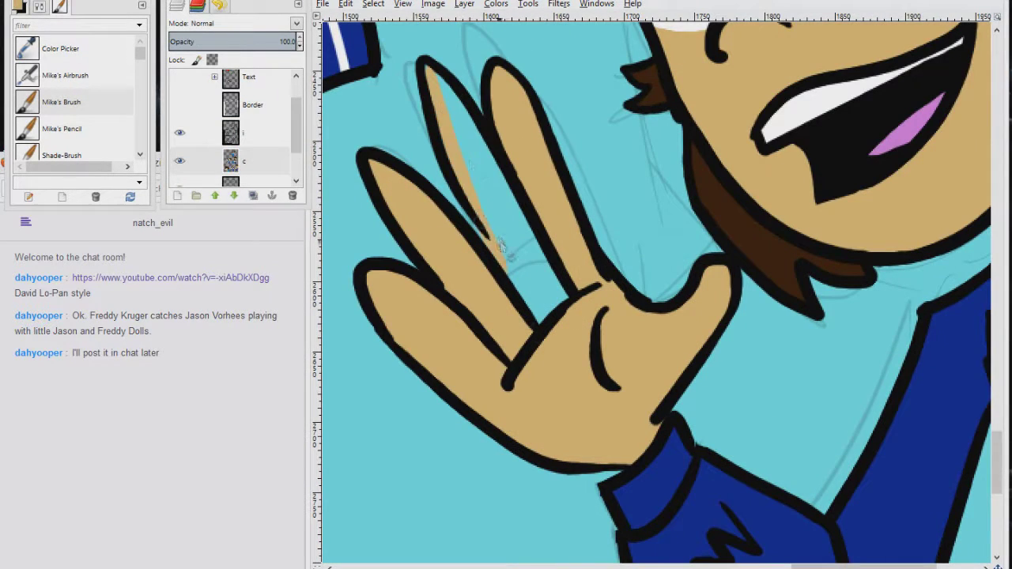
key(ctrl+m)
key(Return)
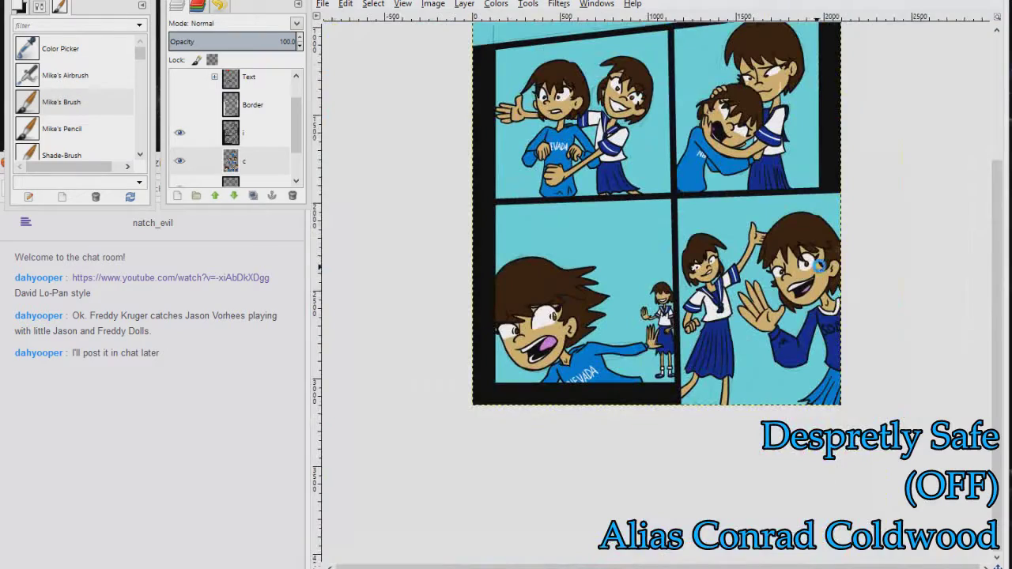
Show the Text layer group over the coloured comic page
click(229, 124)
scroll(237, 127, down, 2)
scroll(301, 160, up, 3)
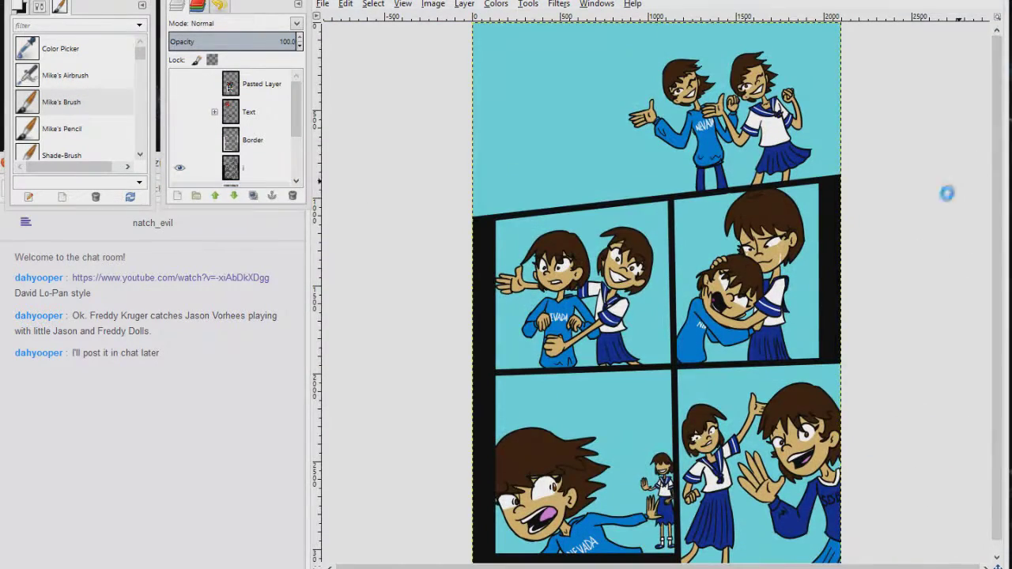
click(177, 113)
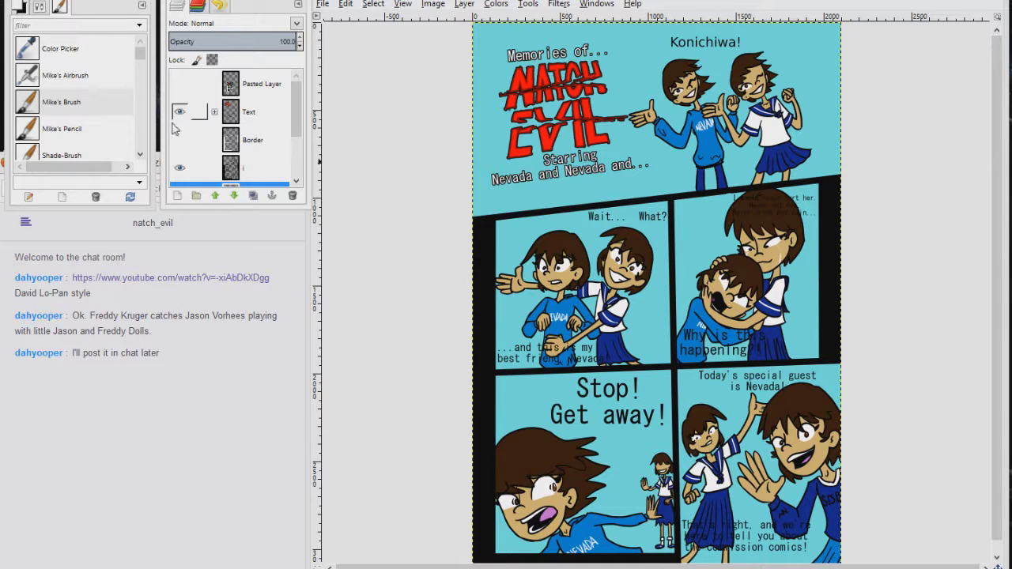
Add a layer named b1 above ink layer i, with i faded to about 28.6 opacity and colour layer c hidden
click(257, 174)
click(177, 196)
text(n)
key(Return)
double_click(269, 165)
text(b)
key(Return)
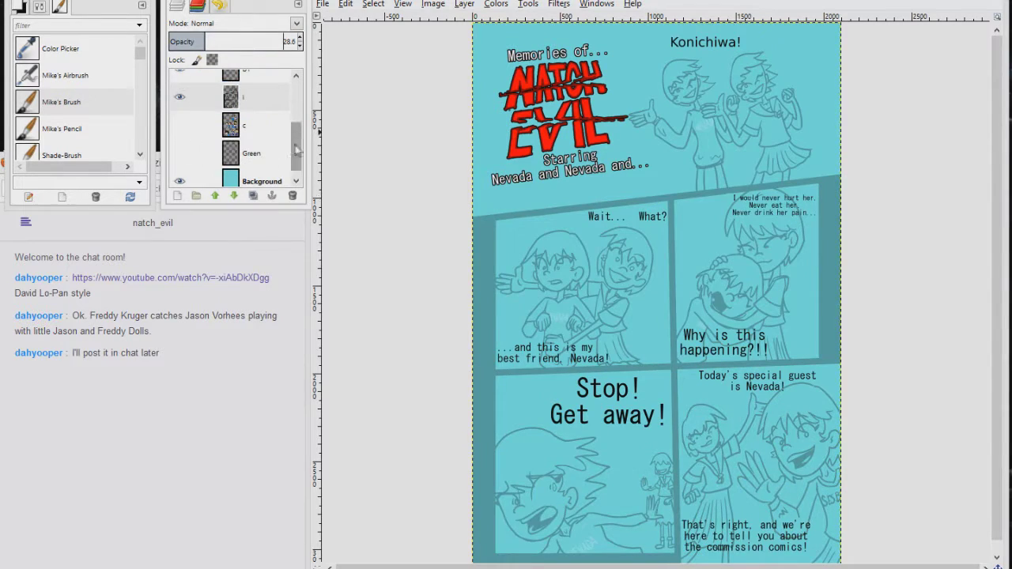
drag(296, 150, 296, 125)
click(241, 130)
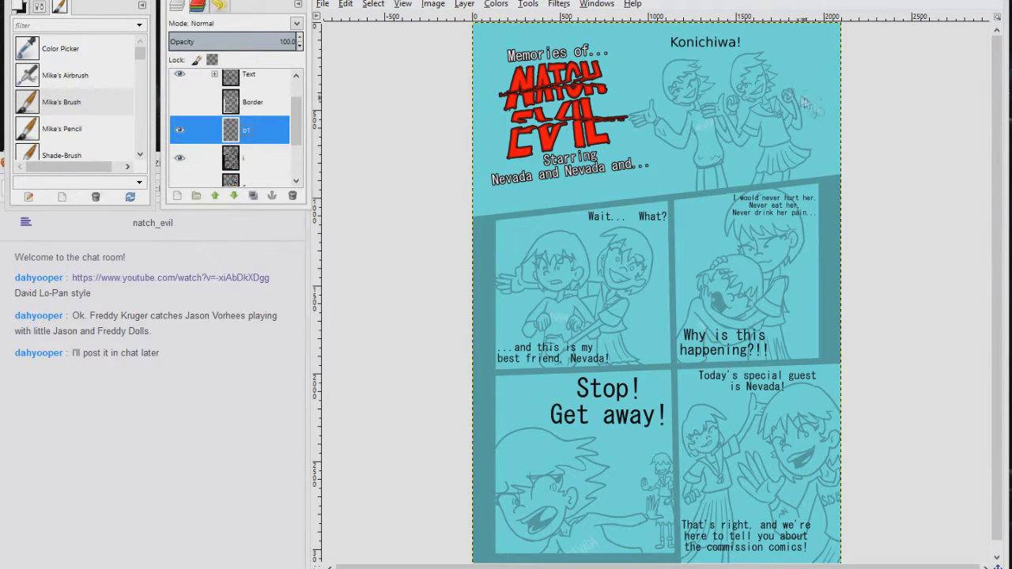
On layer b1, draw a black oval speech balloon around "Konichiwa!" with two tails pointing at the two girls
scroll(723, 49, up, 5)
scroll(676, 114, down, 2)
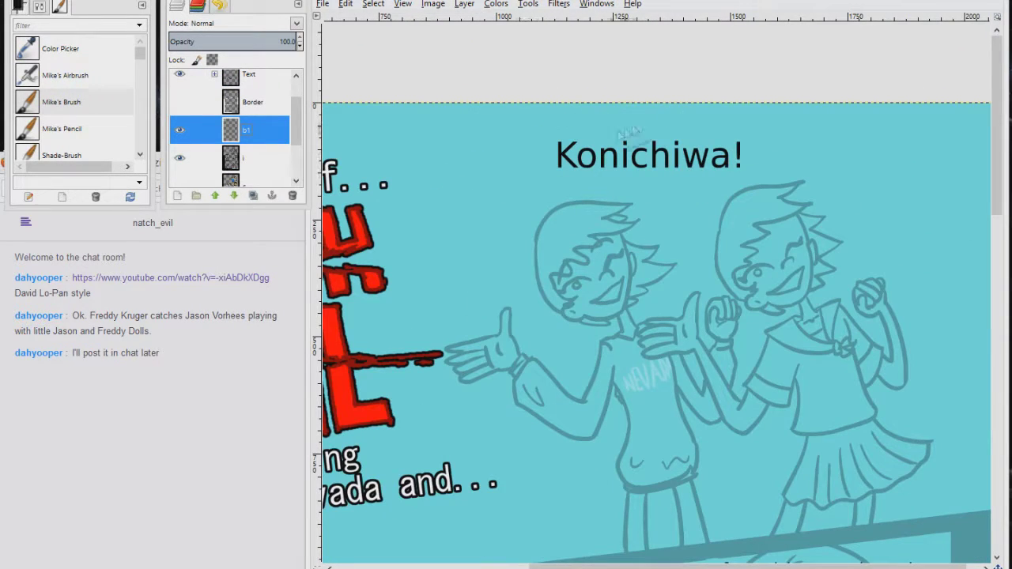
drag(649, 118, 612, 113)
key(ctrl+z)
drag(701, 116, 687, 112)
drag(670, 191, 641, 234)
drag(691, 186, 712, 230)
drag(709, 179, 713, 229)
Erase the outline segments across the tail openings and the rough stroke edges on the "Konichiwa!" balloon
scroll(693, 176, up, 5)
key(shift+e)
drag(795, 436, 784, 439)
drag(416, 467, 431, 479)
drag(487, 250, 481, 285)
mouse_move(581, 247)
mouse_down()
mouse_move(671, 264)
mouse_move(815, 234)
mouse_move(735, 288)
mouse_move(707, 294)
mouse_up()
mouse_move(547, 304)
mouse_down()
mouse_move(553, 323)
mouse_move(513, 305)
mouse_up()
Draw a speech balloon around "Wait... What?" with a tail pointing down to the girl in the second panel
scroll(515, 305, down, 6)
scroll(562, 202, up, 3)
mouse_move(531, 116)
mouse_down()
mouse_move(542, 188)
mouse_move(784, 86)
mouse_move(530, 118)
mouse_up()
drag(515, 264, 548, 219)
drag(591, 126, 544, 215)
drag(543, 215, 625, 131)
Open the tail of the "Wait... What?" balloon and trim it to a sharp tip with the eraser
scroll(593, 118, up, 5)
drag(592, 249, 547, 320)
drag(784, 274, 688, 328)
drag(664, 348, 582, 359)
scroll(865, 199, down, 2)
mouse_move(558, 463)
mouse_down()
mouse_move(578, 485)
mouse_move(598, 464)
mouse_up()
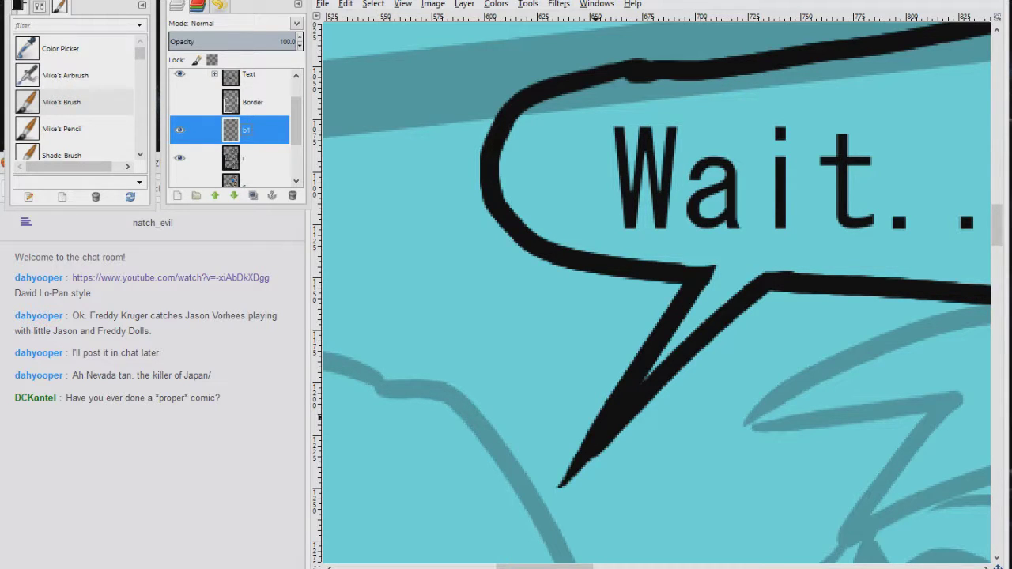
Draw a speech balloon around "...and this is my best friend, Nevada!" with a tail pointing up to the smiling girl
key(minus)
key(minus)
key(minus)
key(minus)
key(plus)
mouse_move(522, 521)
mouse_down()
mouse_move(614, 131)
mouse_move(663, 60)
mouse_up()
mouse_move(384, 320)
mouse_down()
mouse_move(508, 256)
mouse_move(864, 313)
mouse_up()
key(ctrl+z)
mouse_move(386, 329)
mouse_down()
mouse_move(502, 262)
mouse_move(901, 380)
mouse_move(547, 388)
mouse_move(902, 373)
mouse_up()
mouse_move(775, 284)
mouse_down()
mouse_move(656, 401)
mouse_move(753, 303)
mouse_up()
drag(753, 304, 720, 414)
Erase the excess outline around the tail of the "best friend, Nevada!" balloon
key(plus)
key(plus)
key(plus)
key(plus)
key(plus)
key(plus)
key(shift+e)
mouse_move(590, 449)
mouse_down()
mouse_move(601, 397)
mouse_move(642, 341)
mouse_up()
mouse_move(423, 384)
mouse_down()
mouse_move(384, 422)
mouse_move(466, 306)
mouse_move(625, 230)
mouse_move(609, 313)
mouse_up()
Draw a balloon with a straight side edge and a curved tail around "I would never hurt her..." in the hugging panel
key(minus)
key(minus)
key(minus)
key(minus)
key(minus)
key(minus)
key(minus)
key(minus)
key(minus)
drag(786, 128, 628, 200)
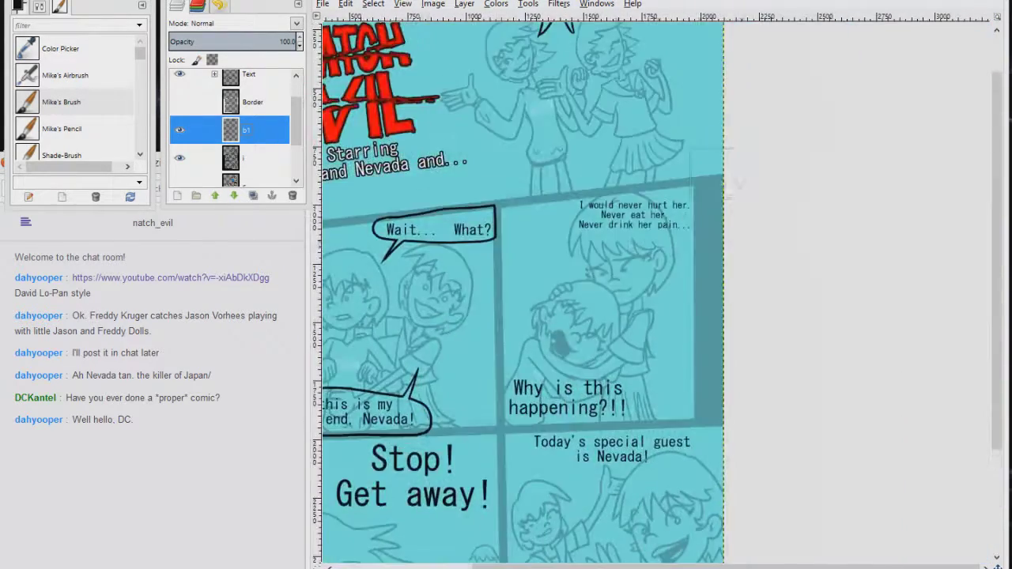
key(plus)
key(plus)
key(plus)
mouse_move(518, 199)
mouse_down()
mouse_move(857, 311)
mouse_move(856, 167)
mouse_up()
shift+click(857, 309)
scroll(857, 309, down, 3)
scroll(857, 310, right, 1)
mouse_move(762, 145)
mouse_down()
mouse_move(715, 271)
mouse_move(799, 147)
mouse_up()
Clean up the tail opening and lower outline of the "I would never hurt her..." balloon with the eraser
key(plus)
key(plus)
key(plus)
key(plus)
key(plus)
key(shift+e)
mouse_move(544, 240)
mouse_down()
mouse_move(570, 342)
mouse_move(599, 343)
mouse_up()
drag(719, 234, 763, 316)
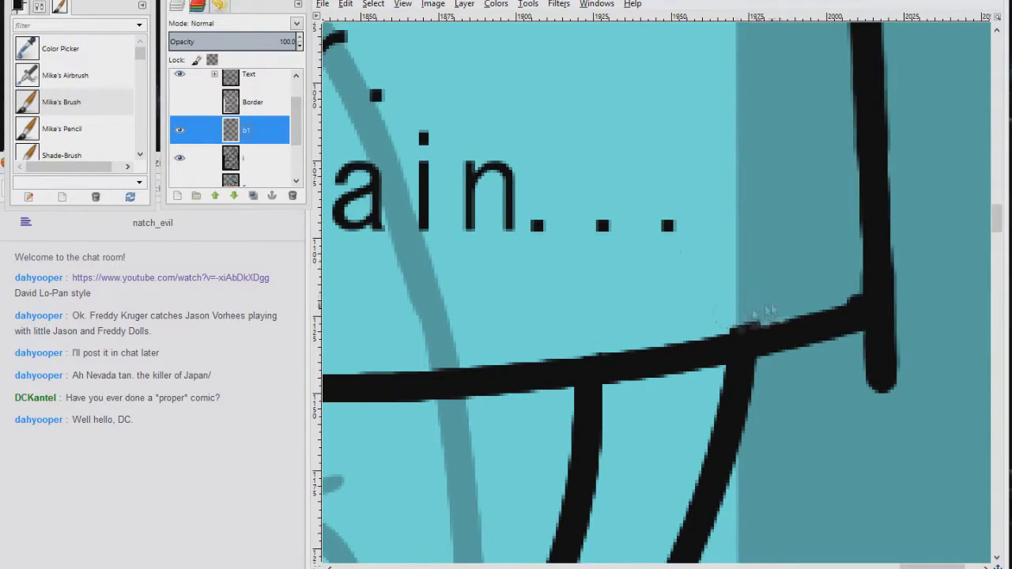
drag(718, 348, 640, 365)
Draw a jagged, spiky shout balloon around "Why is this happening?!!" at the bottom of the hugging panel
scroll(639, 419, down, 4)
scroll(618, 282, up, 5)
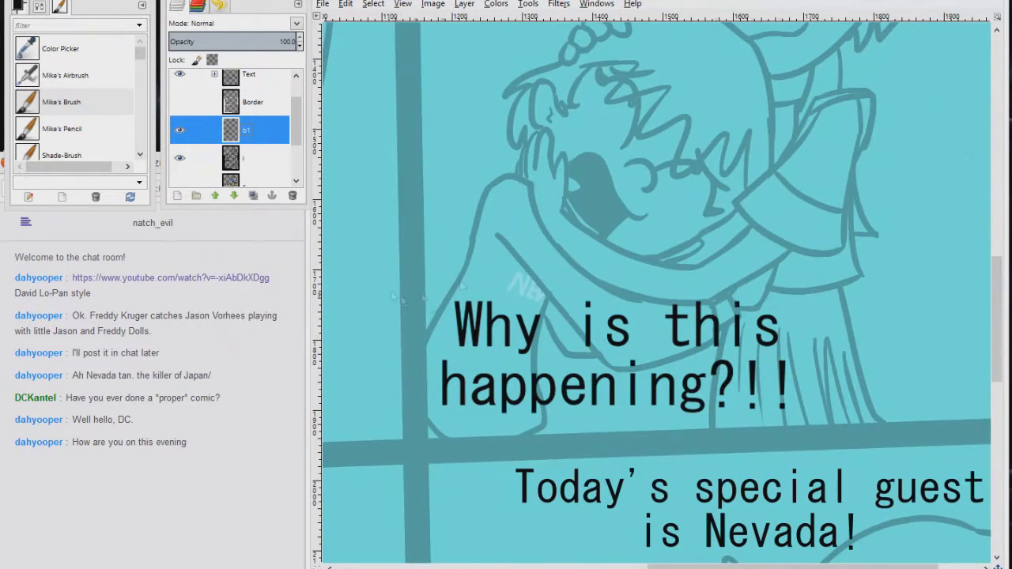
mouse_move(416, 332)
mouse_down()
mouse_move(433, 268)
mouse_move(745, 265)
mouse_move(828, 431)
mouse_move(668, 448)
mouse_move(835, 434)
mouse_up()
scroll(835, 433, down, 3)
scroll(834, 433, up, 3)
scroll(403, 275, up, 2)
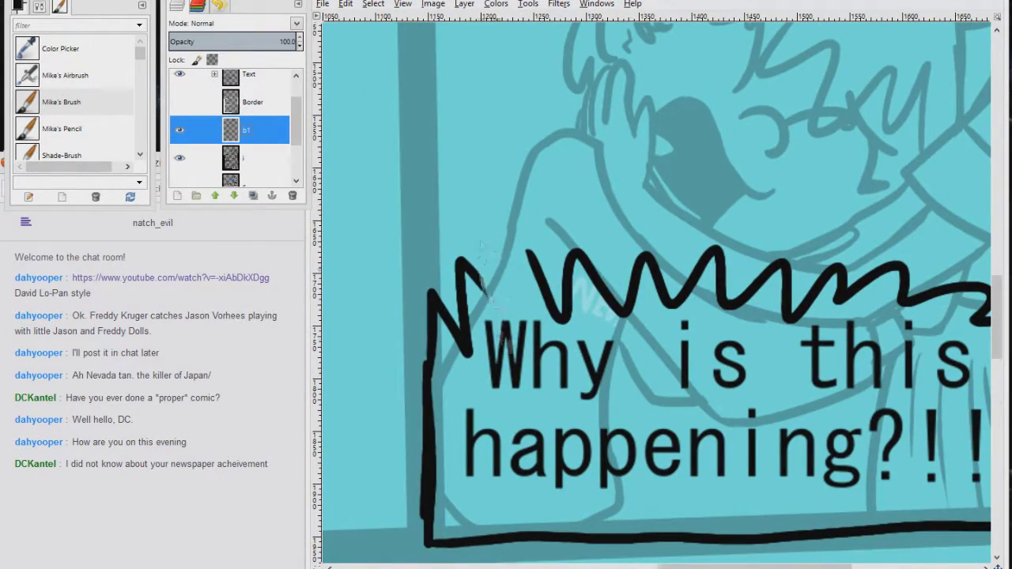
Draw a large rounded balloon around "Stop! Get away!" with a tail pointing down to the screaming girl
scroll(525, 259, down, 3)
scroll(524, 163, up, 3)
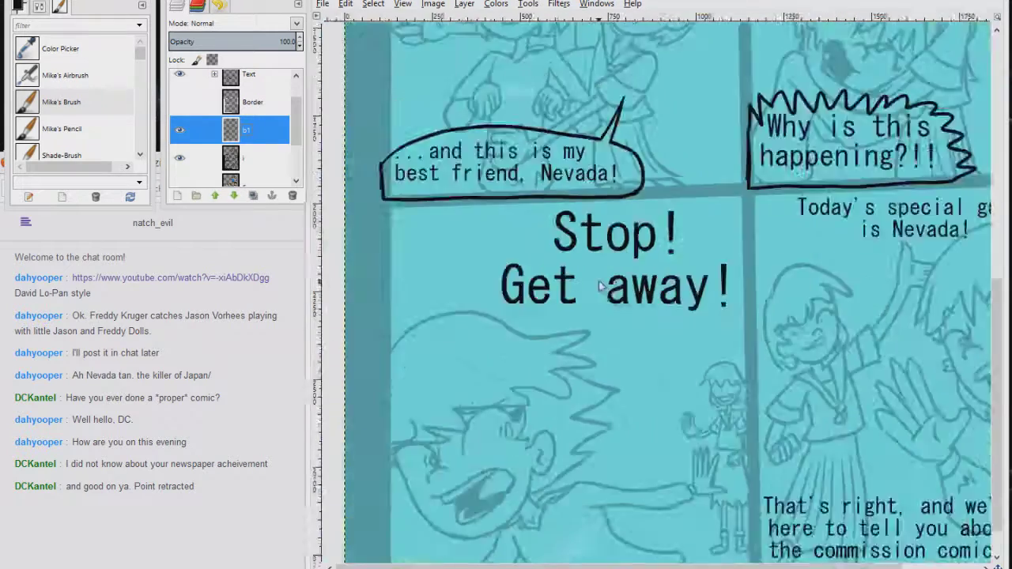
mouse_move(524, 158)
mouse_down()
mouse_move(781, 317)
mouse_move(802, 298)
mouse_up()
drag(709, 151, 800, 209)
drag(798, 205, 802, 304)
drag(638, 151, 719, 155)
mouse_move(589, 409)
mouse_down()
mouse_move(624, 332)
mouse_move(627, 269)
mouse_move(672, 167)
mouse_up()
drag(626, 269, 715, 169)
Erase the outline across the tail opening and the rough edges of the "Stop! Get away!" balloon
scroll(709, 146, up, 5)
key(shift+e)
mouse_move(527, 265)
mouse_down()
mouse_move(525, 316)
mouse_move(541, 316)
mouse_up()
drag(744, 274, 731, 305)
mouse_move(714, 326)
mouse_down()
mouse_move(670, 341)
mouse_move(552, 338)
mouse_up()
Draw a two-tiered balloon around "Today's special guest is Nevada!" with a tail to the waving girl, clearing its overlapping lines
scroll(586, 415, down, 2)
scroll(586, 415, down, 6)
scroll(610, 425, up, 12)
scroll(610, 424, down, 10)
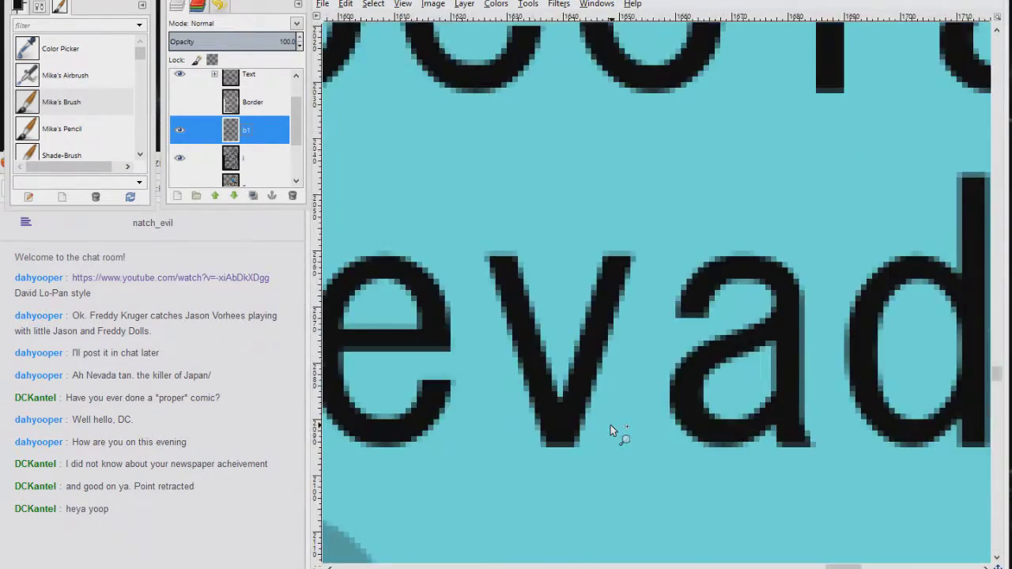
scroll(611, 425, down, 3)
mouse_move(431, 148)
mouse_down()
mouse_move(849, 241)
mouse_move(731, 128)
mouse_up()
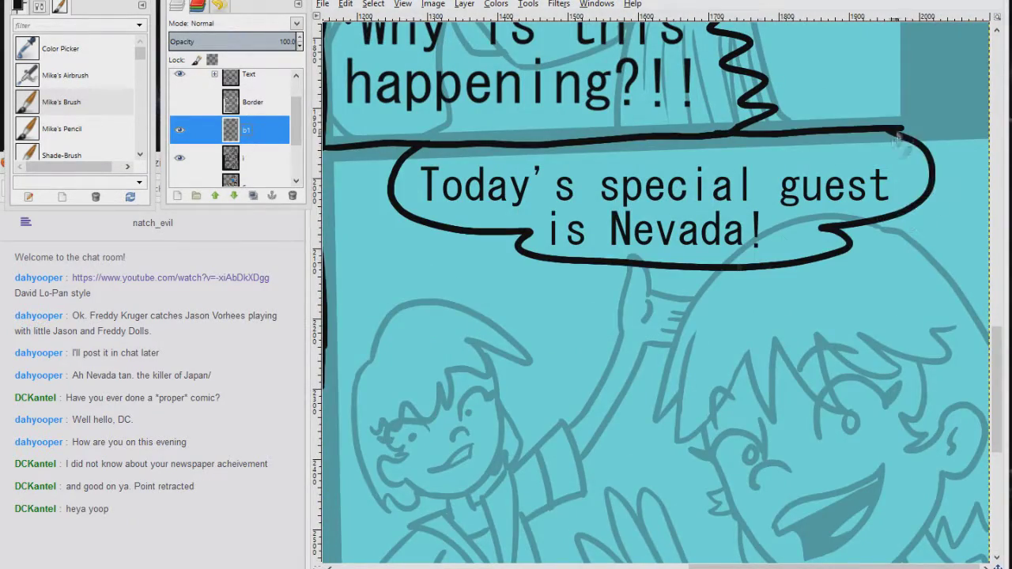
scroll(605, 260, up, 5)
drag(498, 343, 691, 340)
scroll(637, 300, down, 7)
scroll(564, 303, up, 12)
scroll(506, 356, down, 13)
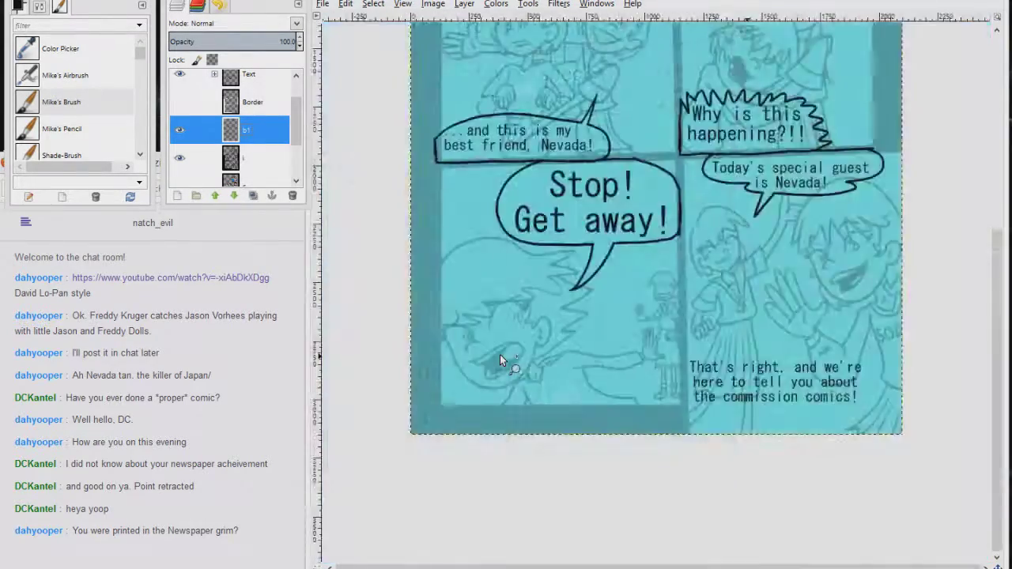
Draw a balloon around "That's right, and we're here to tell you about the commission comics!" with a tail pointing upward
scroll(679, 419, up, 3)
drag(672, 347, 509, 393)
drag(475, 198, 481, 394)
scroll(478, 288, down, 1)
mouse_move(482, 256)
mouse_down()
mouse_move(863, 304)
mouse_move(483, 342)
mouse_up()
drag(783, 201, 702, 279)
drag(714, 242, 695, 310)
drag(715, 243, 718, 312)
Trim the tail and its opening on the "commission comics!" balloon with the eraser
scroll(716, 302, up, 6)
mouse_move(613, 293)
mouse_down()
mouse_move(579, 309)
mouse_move(555, 383)
mouse_up()
mouse_move(726, 402)
mouse_down()
mouse_move(732, 336)
mouse_move(702, 262)
mouse_move(631, 276)
mouse_up()
scroll(654, 312, down, 7)
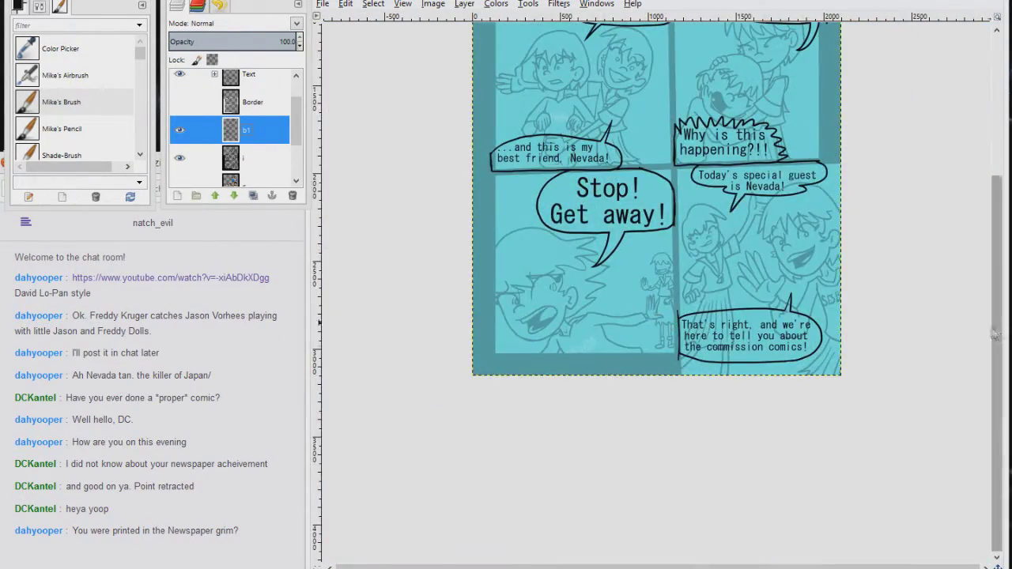
Add a new layer named b2 directly beneath the balloon outline layer b1
scroll(655, 311, up, 3)
click(255, 155)
click(178, 195)
text(b2)
key(Return)
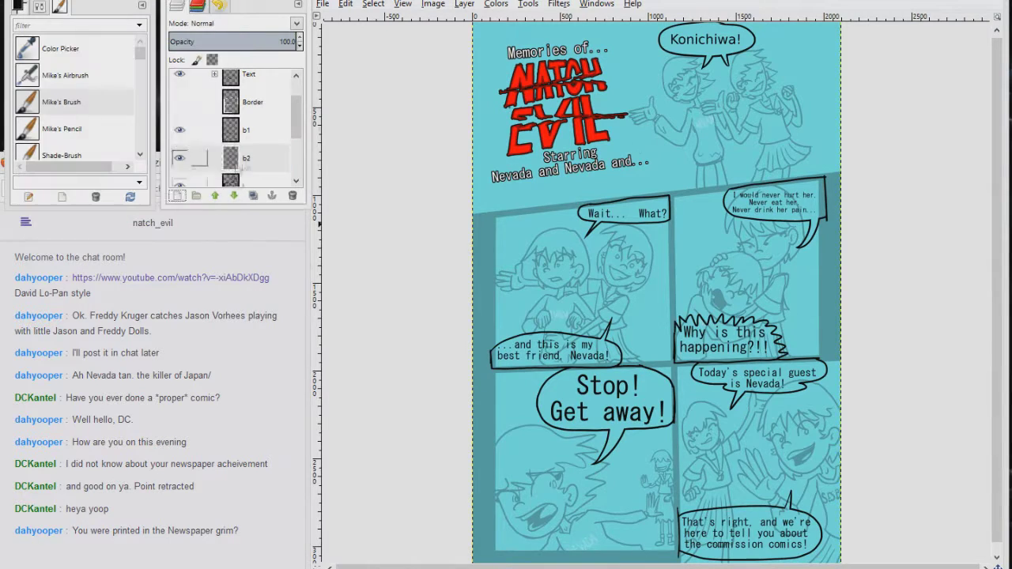
Select the balloon shapes from the outlines on b1 and fill all of them with white on layer b2
click(252, 131)
click(252, 158)
click(373, 4)
click(388, 188)
key(Return)
key(x)
key(ctrl+comma)
scroll(719, 162, up, 3)
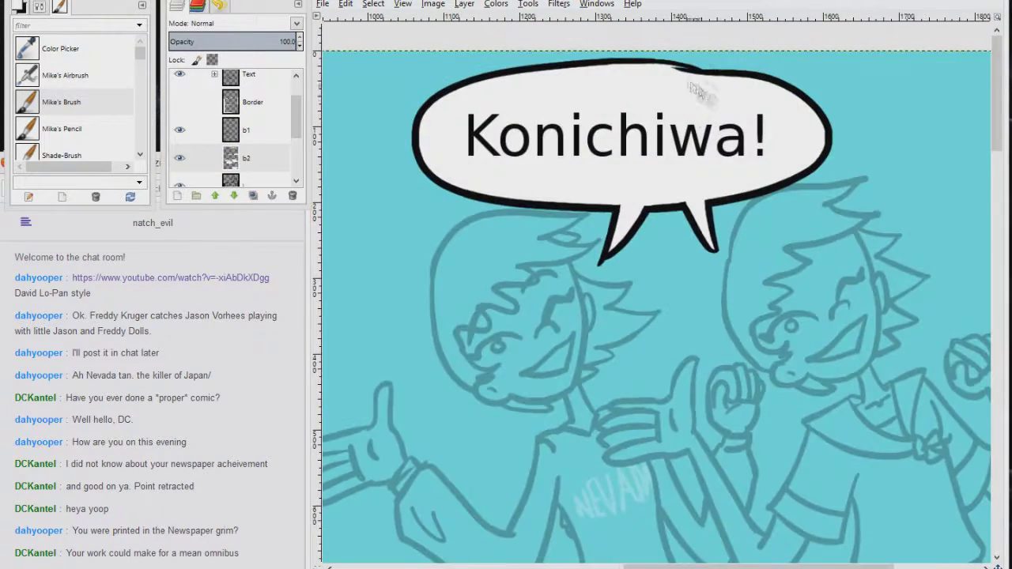
scroll(609, 256, down, 20)
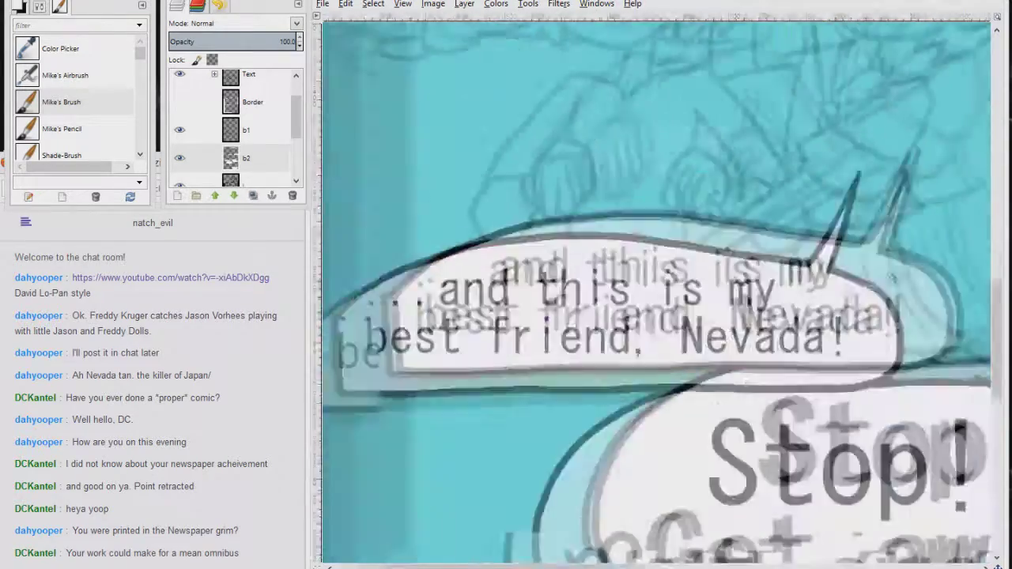
scroll(873, 303, down, 20)
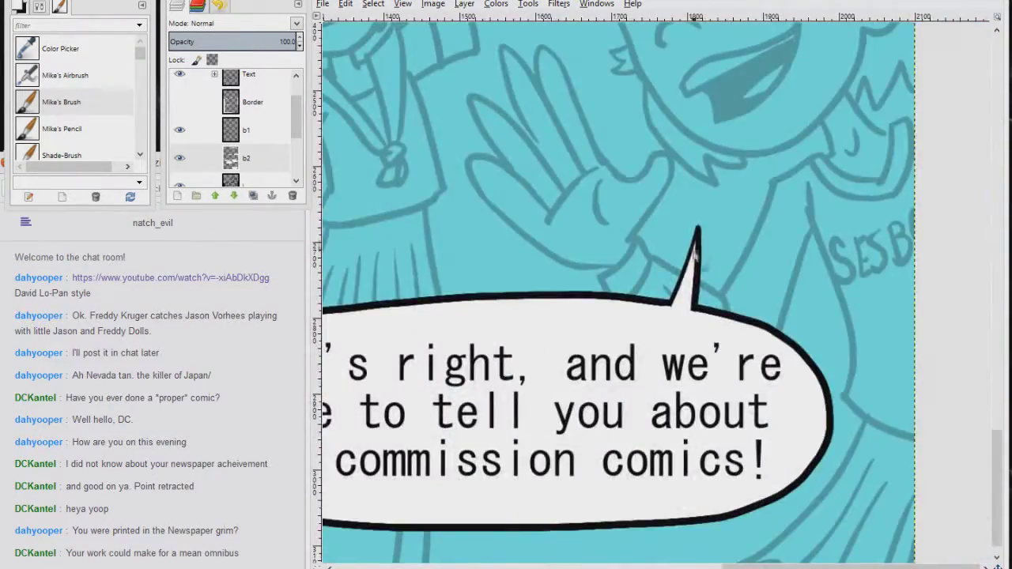
scroll(597, 300, down, 5)
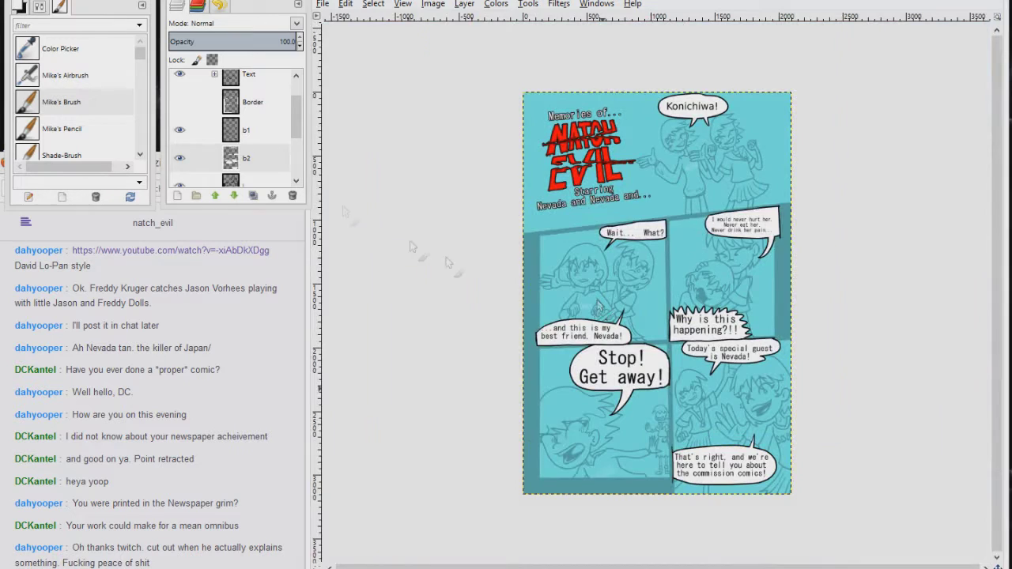
Show the Border layer and colour layer c, and restore ink layer i to 100 opacity
click(180, 102)
drag(296, 118, 295, 136)
click(250, 135)
drag(264, 41, 302, 40)
drag(296, 136, 295, 144)
click(180, 141)
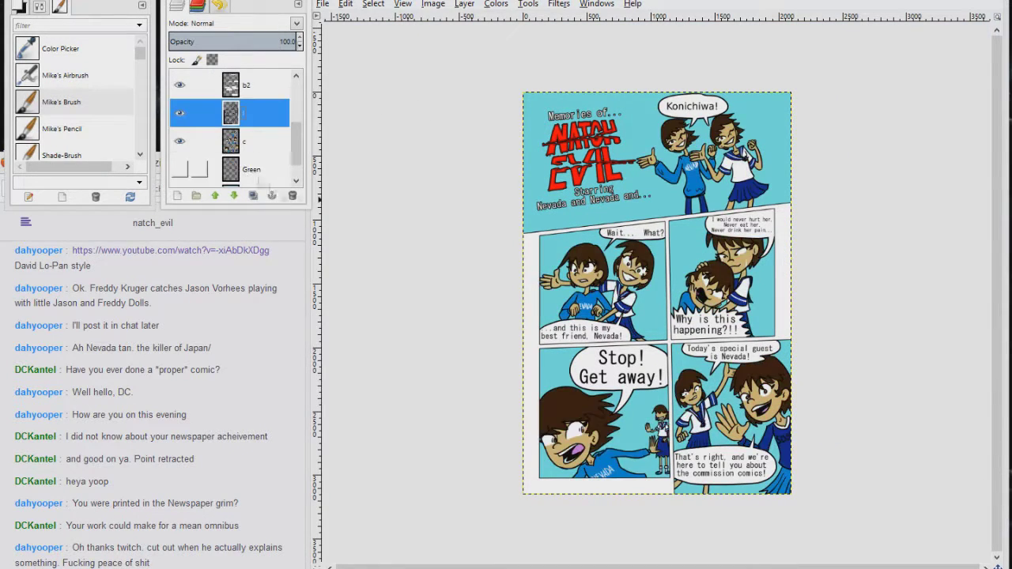
View the whole finished comic page and close the image
key(plus)
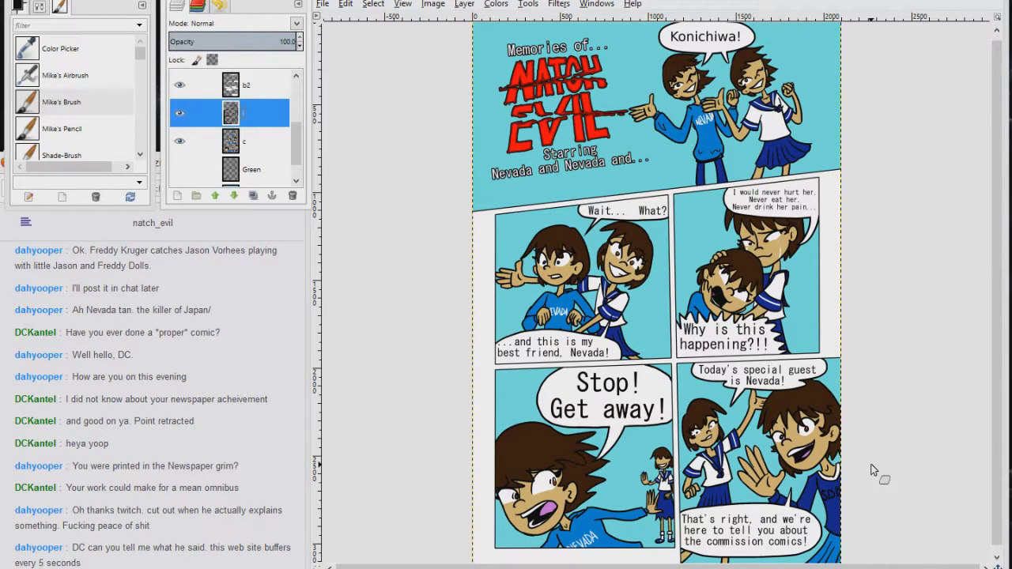
key(ctrl+w)
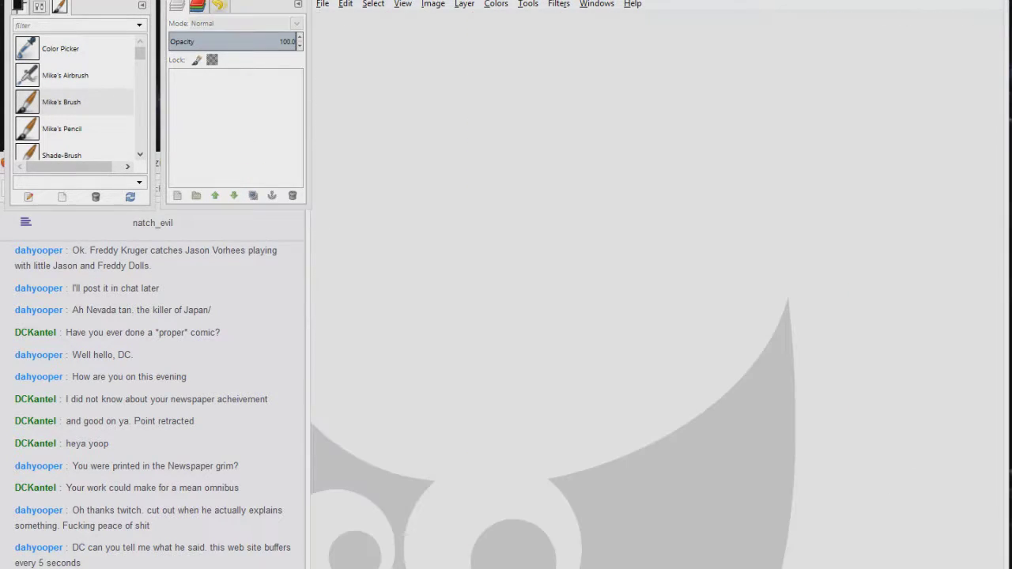
Create a new blank image 1280 by 720 pixels
click(323, 4)
click(341, 18)
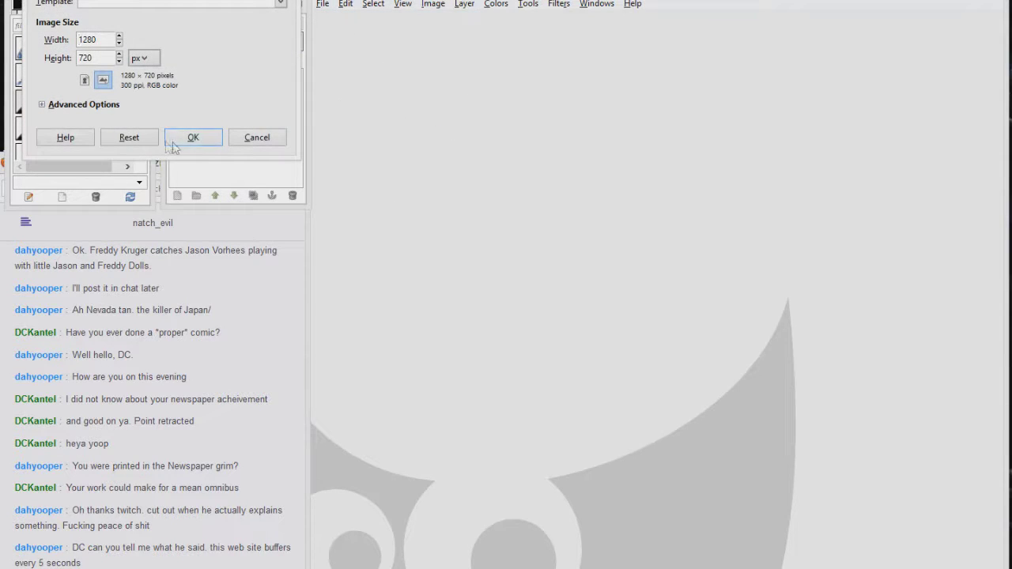
click(195, 138)
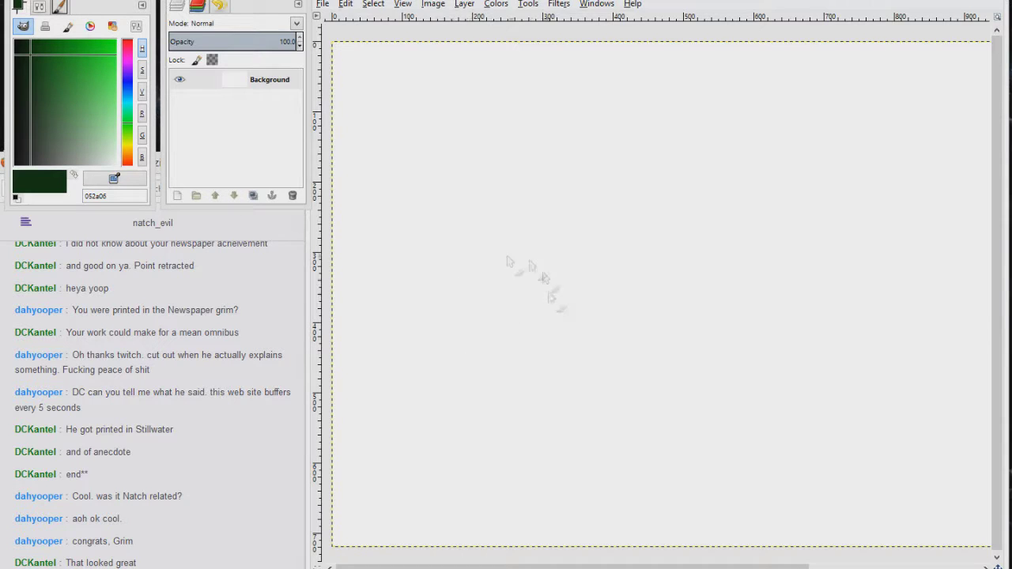
Sketch a hockey-masked head with eye holes, breathing holes and side straps in the left half of the canvas
drag(552, 234, 566, 275)
mouse_move(504, 275)
mouse_down()
mouse_move(544, 319)
mouse_move(538, 277)
mouse_up()
drag(507, 292, 517, 289)
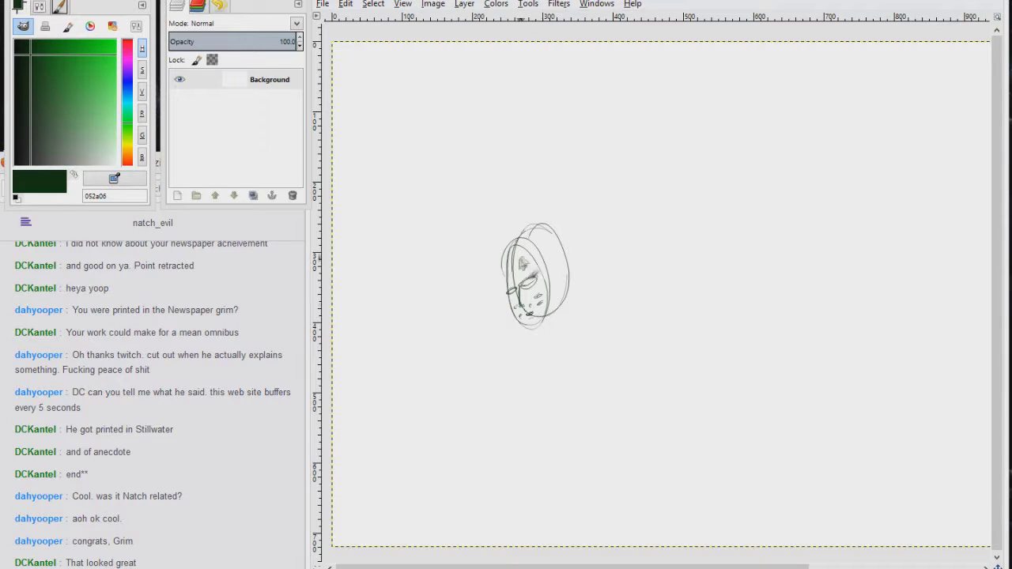
drag(539, 294, 540, 300)
drag(531, 306, 534, 317)
drag(525, 316, 525, 321)
drag(541, 279, 569, 266)
drag(546, 287, 567, 277)
Sketch the spine, shoulders and torso below the masked head, and reset the colours to the defaults
mouse_move(556, 313)
mouse_down()
mouse_move(563, 194)
mouse_move(614, 424)
mouse_up()
drag(541, 217, 585, 301)
drag(625, 200, 583, 325)
key(d)
Switch to Firefox, search the web for "Jason Vorhees" as a drawing reference, and return to GIMP
key(alt+Tab)
key(ctrl+t)
click(707, 4)
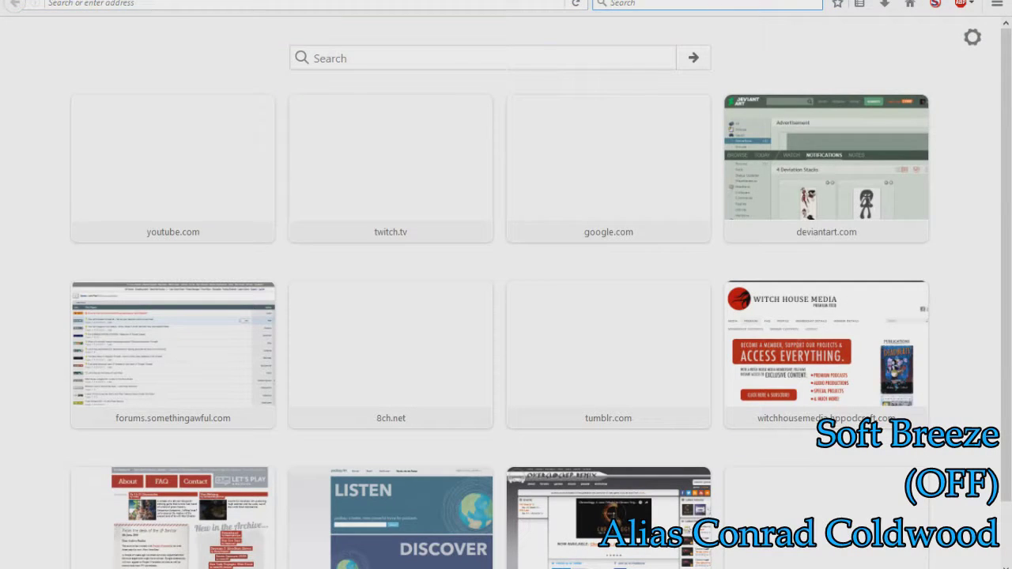
text(Jason Vorhees)
key(Return)
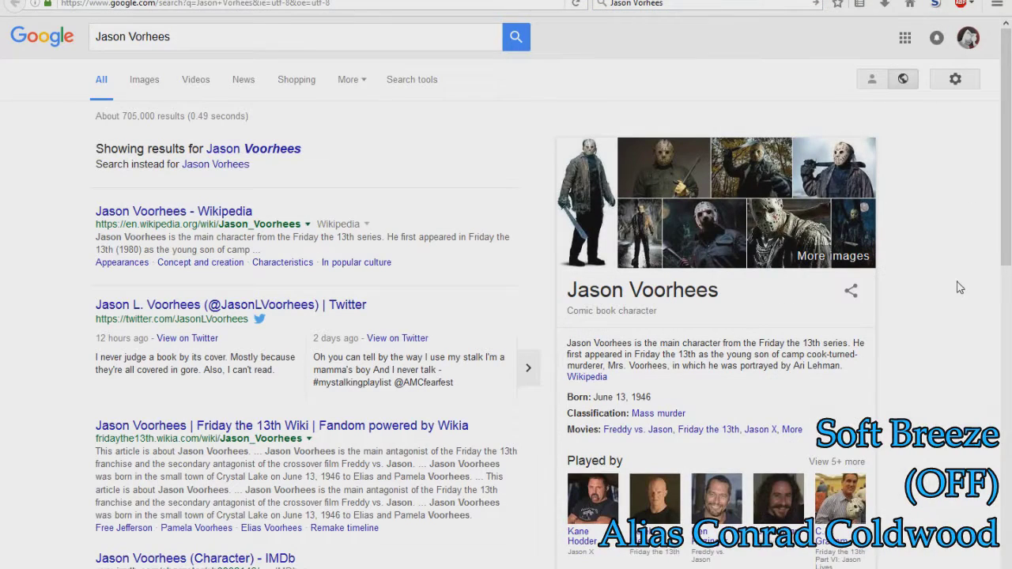
key(alt+Tab)
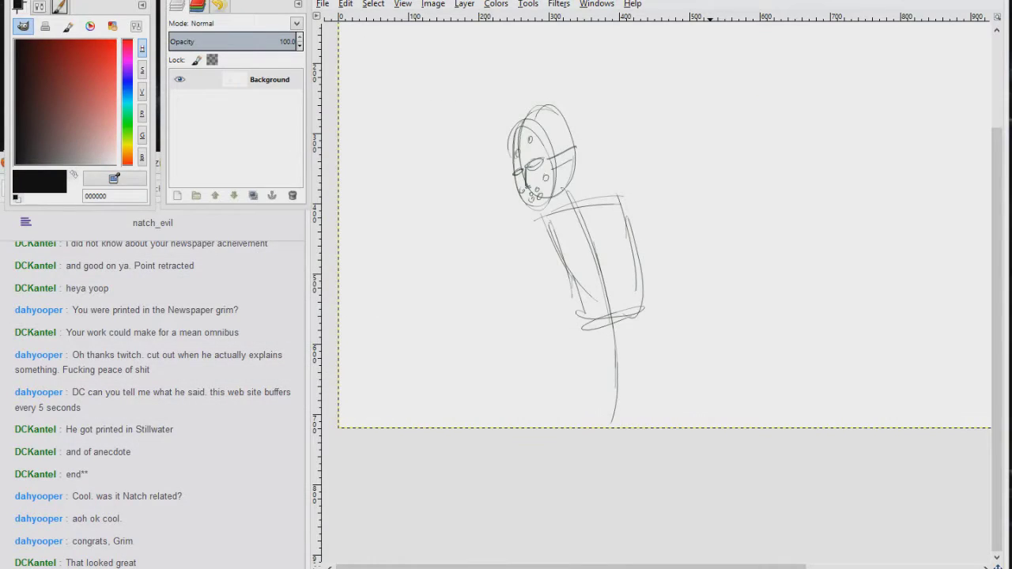
Sketch the masked figure's shoulder, arms and hands holding two small dolls, one wearing a hat
drag(509, 297, 539, 290)
drag(510, 294, 532, 321)
drag(463, 289, 484, 315)
drag(462, 290, 485, 316)
mouse_move(608, 270)
mouse_down()
mouse_move(608, 210)
mouse_move(623, 289)
mouse_up()
drag(607, 204, 604, 207)
drag(627, 221, 622, 291)
drag(601, 213, 591, 298)
drag(535, 222, 522, 279)
drag(556, 245, 549, 289)
drag(510, 295, 483, 297)
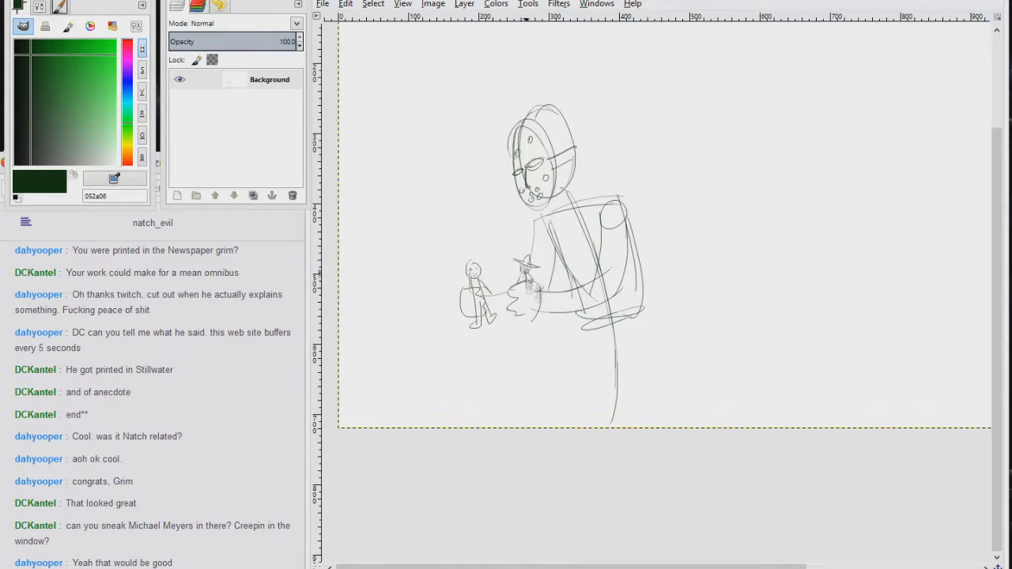
drag(524, 277, 518, 325)
Sketch the round table and the masked figure's bent legs beneath it
drag(640, 298, 655, 347)
drag(583, 318, 655, 347)
mouse_move(635, 316)
mouse_down()
mouse_move(560, 353)
mouse_move(576, 392)
mouse_up()
drag(555, 365, 588, 426)
drag(589, 364, 623, 427)
mouse_move(546, 339)
mouse_down()
mouse_move(609, 320)
mouse_move(459, 359)
mouse_move(356, 332)
mouse_move(399, 376)
mouse_move(366, 427)
mouse_move(553, 364)
mouse_move(671, 368)
mouse_move(656, 257)
mouse_move(675, 304)
mouse_up()
Sketch the seat, legs and backrest of the chair behind the masked figure
drag(662, 369, 679, 428)
drag(625, 372, 627, 428)
drag(632, 370, 632, 430)
drag(649, 235, 656, 298)
drag(668, 368, 676, 427)
drag(632, 375, 628, 430)
drag(665, 277, 664, 291)
drag(644, 241, 639, 261)
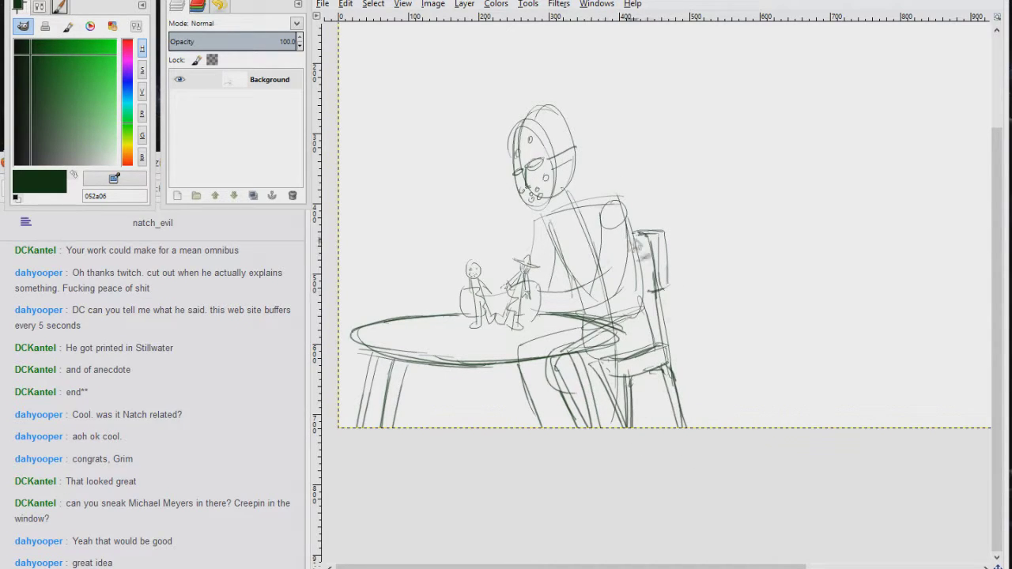
Sketch a toy house with a pitched roof on the table and refine the seated figure's collar, shirt and fingers
mouse_move(407, 320)
mouse_down()
mouse_move(405, 249)
mouse_move(427, 204)
mouse_move(490, 237)
mouse_move(469, 273)
mouse_up()
mouse_move(425, 202)
mouse_down()
mouse_move(372, 253)
mouse_move(468, 246)
mouse_up()
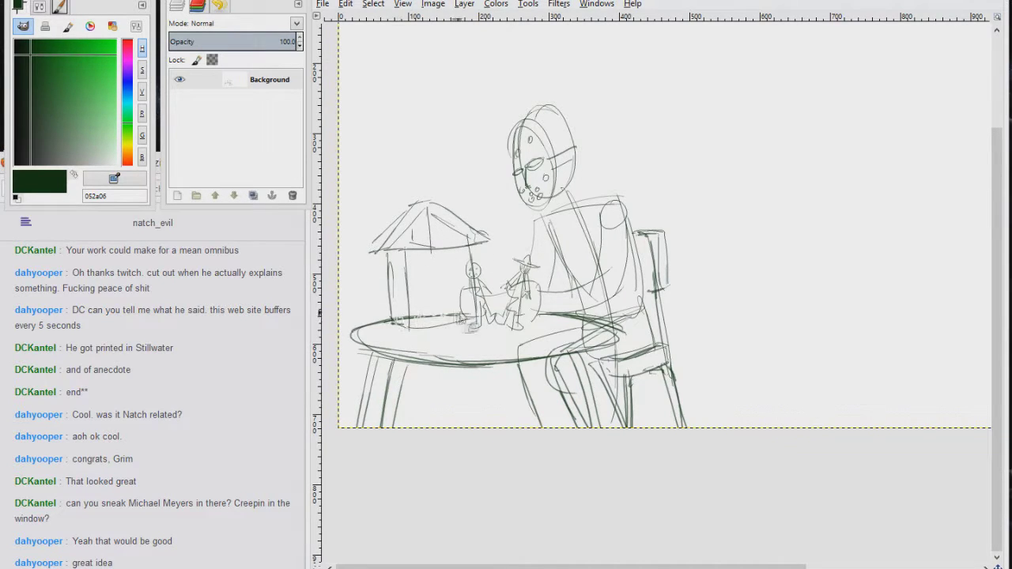
mouse_move(582, 184)
mouse_down()
mouse_move(589, 196)
mouse_move(553, 304)
mouse_move(530, 293)
mouse_move(537, 325)
mouse_move(497, 306)
mouse_up()
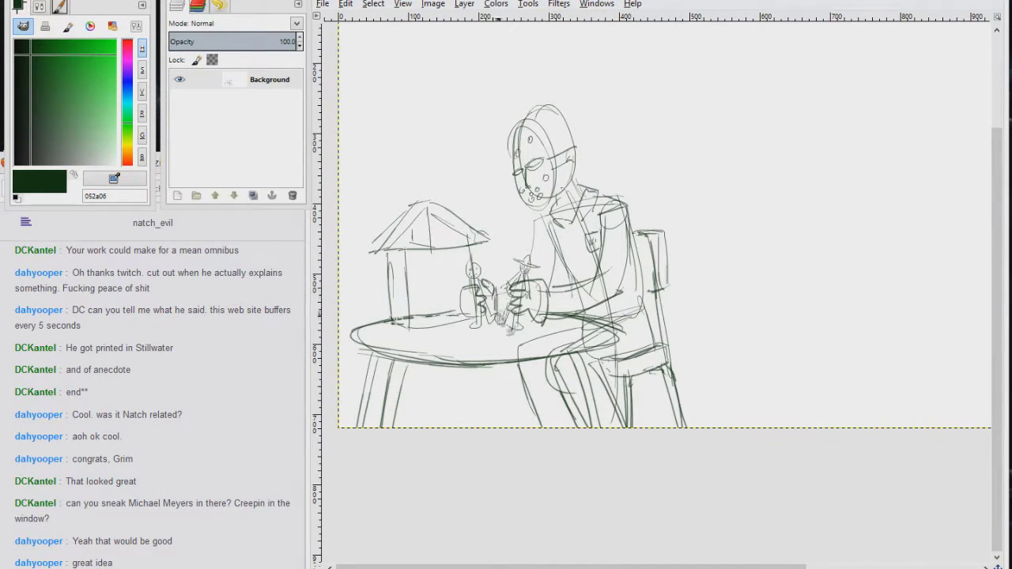
drag(571, 335, 523, 352)
mouse_move(353, 342)
mouse_down()
mouse_move(602, 348)
mouse_move(480, 392)
mouse_up()
drag(613, 286, 592, 334)
Sketch a tall doorway behind the chair, strengthening its side posts, top and threshold
drag(549, 453, 685, 465)
drag(653, 67, 674, 403)
drag(665, 135, 682, 469)
drag(645, 77, 528, 85)
drag(514, 78, 525, 371)
drag(518, 109, 534, 438)
drag(513, 169, 542, 454)
drag(530, 452, 678, 465)
drag(511, 75, 550, 115)
drag(514, 80, 599, 170)
Sketch the scowling head of a man in a wide-brimmed hat near the top of the doorway
mouse_move(570, 130)
mouse_down()
mouse_move(634, 139)
mouse_move(618, 108)
mouse_move(647, 127)
mouse_up()
mouse_move(645, 139)
mouse_down()
mouse_move(626, 142)
mouse_move(589, 185)
mouse_move(625, 188)
mouse_up()
drag(585, 185, 605, 180)
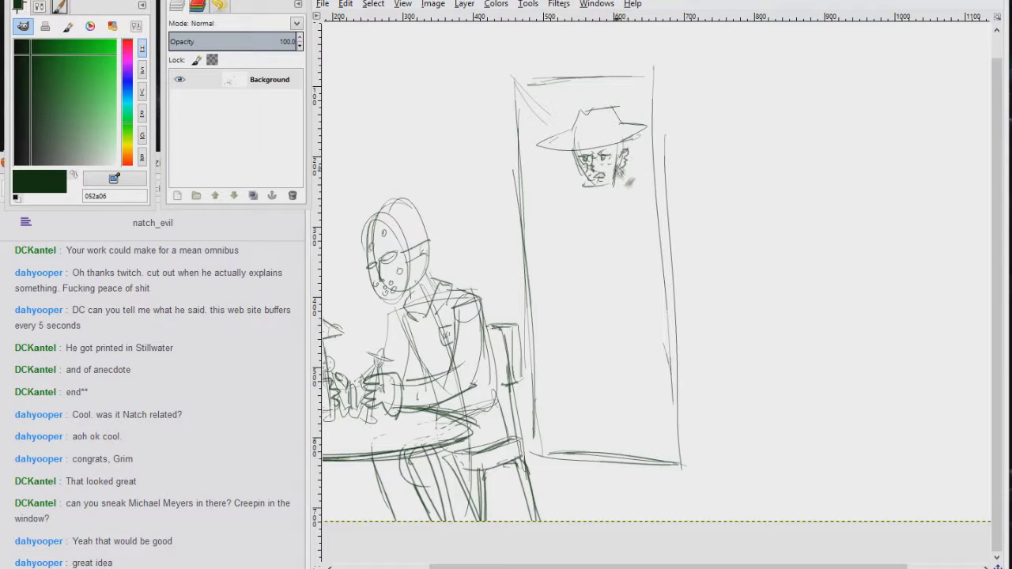
Sketch the hatted man's torso, sleeves and long legs standing in the doorway
drag(610, 169, 649, 346)
drag(623, 222, 646, 394)
mouse_move(596, 199)
mouse_down()
mouse_move(643, 190)
mouse_move(626, 275)
mouse_up()
drag(637, 188, 655, 266)
mouse_move(627, 283)
mouse_down()
mouse_move(655, 285)
mouse_move(630, 431)
mouse_up()
drag(642, 296, 654, 446)
drag(661, 297, 684, 381)
drag(660, 267, 682, 346)
drag(633, 185, 656, 332)
drag(631, 193, 641, 307)
drag(648, 297, 653, 333)
Add the hatted man's hanging hands, coat hem, neck and belt, and strengthen his body lines
drag(596, 200, 603, 307)
mouse_move(606, 306)
mouse_down()
mouse_move(601, 330)
mouse_move(627, 352)
mouse_move(620, 364)
mouse_up()
drag(598, 341, 588, 385)
drag(588, 385, 629, 383)
drag(642, 329, 639, 376)
drag(660, 317, 675, 367)
mouse_move(639, 376)
mouse_down()
mouse_move(675, 370)
mouse_move(664, 348)
mouse_up()
drag(617, 170, 631, 191)
drag(639, 305, 661, 307)
drag(641, 192, 659, 297)
drag(594, 194, 600, 318)
mouse_move(606, 218)
mouse_down()
mouse_move(623, 310)
mouse_move(642, 292)
mouse_move(633, 419)
mouse_up()
mouse_move(645, 383)
mouse_down()
mouse_move(637, 434)
mouse_move(653, 451)
mouse_up()
Sketch the open door's inner edges and panel behind the hatted man, and rework the threshold at his feet
mouse_move(664, 301)
mouse_down()
mouse_move(840, 282)
mouse_move(835, 365)
mouse_up()
drag(743, 523, 778, 537)
mouse_move(791, 550)
mouse_down()
mouse_move(715, 368)
mouse_move(668, 364)
mouse_up()
drag(716, 381, 749, 525)
drag(659, 139, 746, 154)
drag(675, 165, 728, 166)
mouse_move(676, 165)
mouse_down()
mouse_move(678, 220)
mouse_move(732, 230)
mouse_move(673, 154)
mouse_up()
drag(698, 249, 699, 267)
drag(656, 193, 753, 234)
Sketch a two-door refrigerator with a door handle behind the toy house, undoing the unwanted strokes
mouse_move(393, 138)
mouse_down()
mouse_move(496, 121)
mouse_move(484, 111)
mouse_move(502, 307)
mouse_move(505, 120)
mouse_move(507, 239)
mouse_up()
key(ctrl+z)
key(ctrl+z)
drag(392, 240, 522, 210)
drag(510, 221, 511, 309)
drag(486, 146, 488, 192)
drag(489, 147, 491, 193)
Sketch two childlike drawings held by magnets, one on each refrigerator door
mouse_move(434, 153)
mouse_down()
mouse_move(439, 211)
mouse_move(469, 145)
mouse_up()
drag(469, 146, 469, 206)
drag(439, 211, 467, 207)
drag(449, 167, 446, 183)
drag(409, 258, 448, 251)
drag(447, 152, 457, 151)
drag(425, 260, 435, 259)
drag(410, 259, 411, 325)
drag(411, 325, 451, 317)
drag(448, 251, 451, 316)
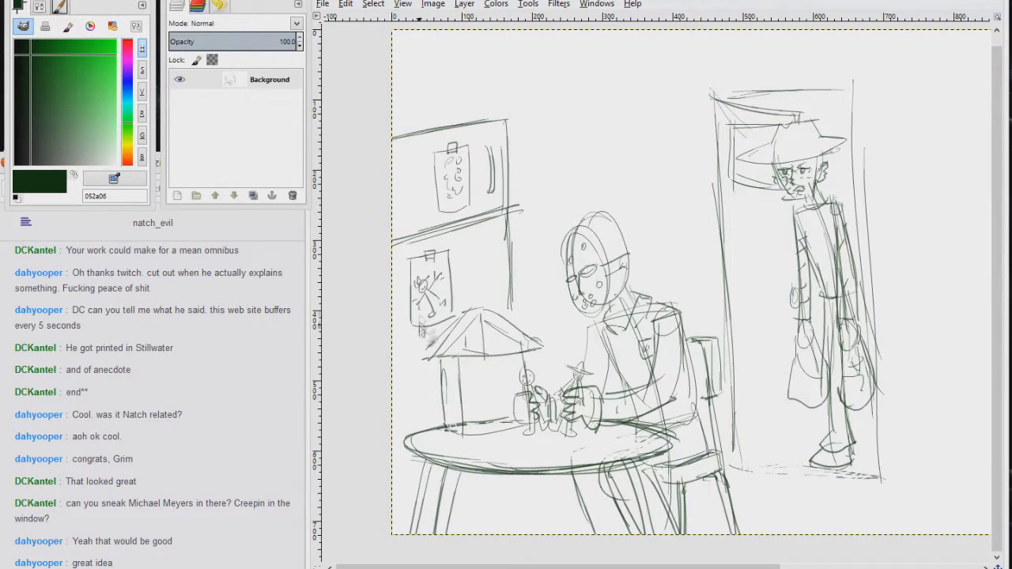
Strengthen the masked figure's skull line and add the slanted lower edge of the open door
mouse_move(581, 225)
mouse_down()
mouse_move(616, 225)
mouse_move(628, 257)
mouse_up()
drag(744, 287, 568, 295)
drag(565, 468, 638, 453)
drag(583, 419, 689, 380)
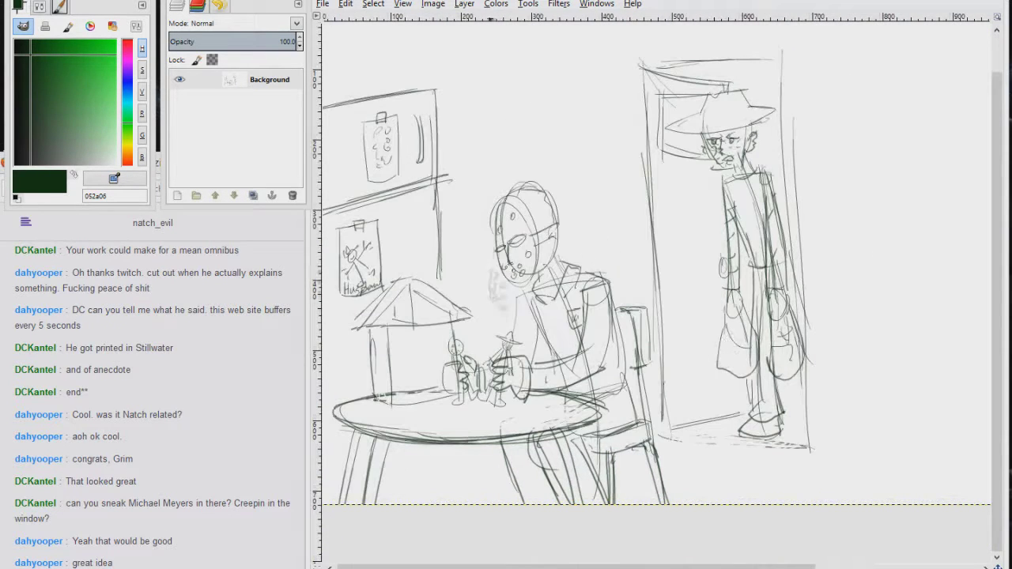
With the Mike's Brush preset, ink the mask's eyes, nose and breathing holes in thick dark lines
click(59, 6)
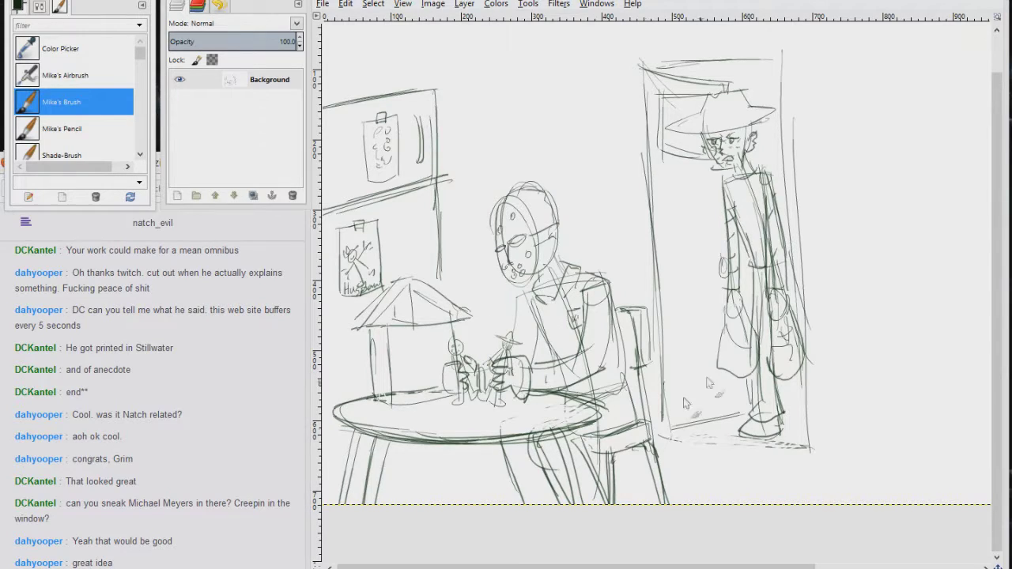
key(space)
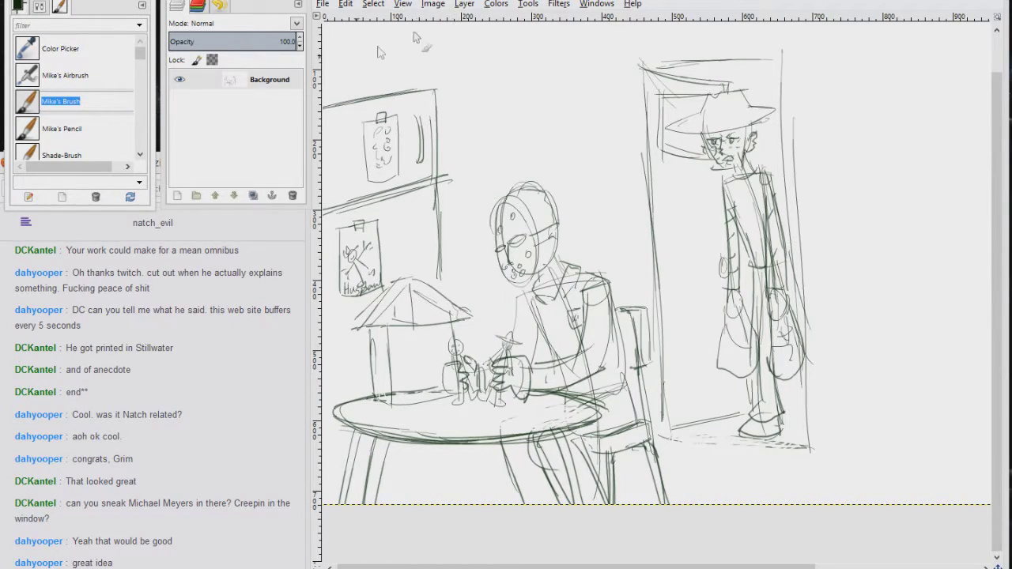
drag(672, 209, 618, 259)
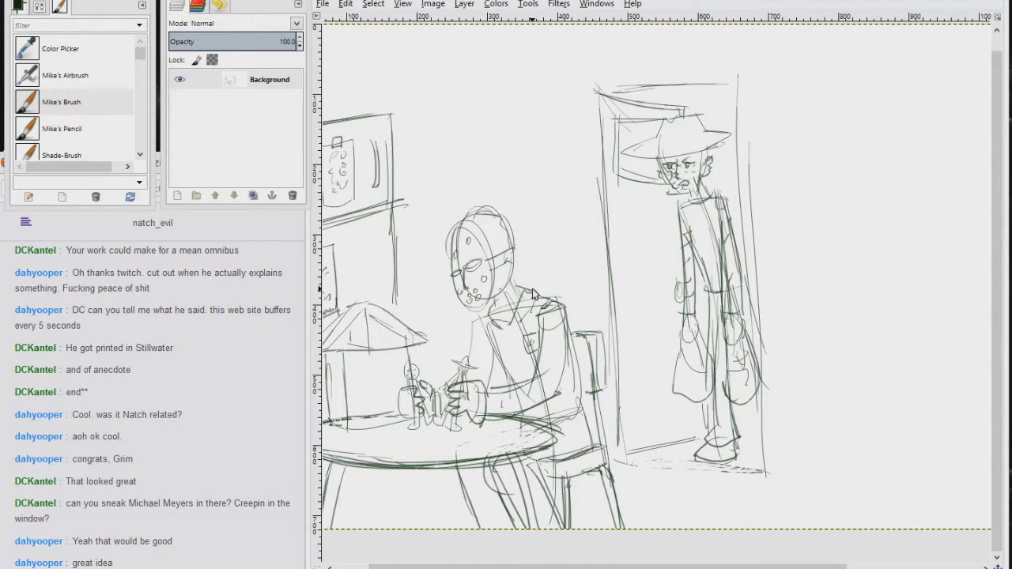
drag(584, 212, 514, 242)
key(ctrl+z)
key(z)
mouse_move(583, 192)
mouse_down()
mouse_move(440, 353)
mouse_move(385, 393)
mouse_up()
mouse_move(608, 218)
mouse_down()
mouse_move(616, 230)
mouse_move(647, 208)
mouse_up()
drag(571, 244, 596, 265)
drag(599, 229, 613, 280)
drag(650, 252, 658, 263)
drag(639, 299, 637, 313)
drag(614, 294, 612, 305)
drag(621, 311, 620, 323)
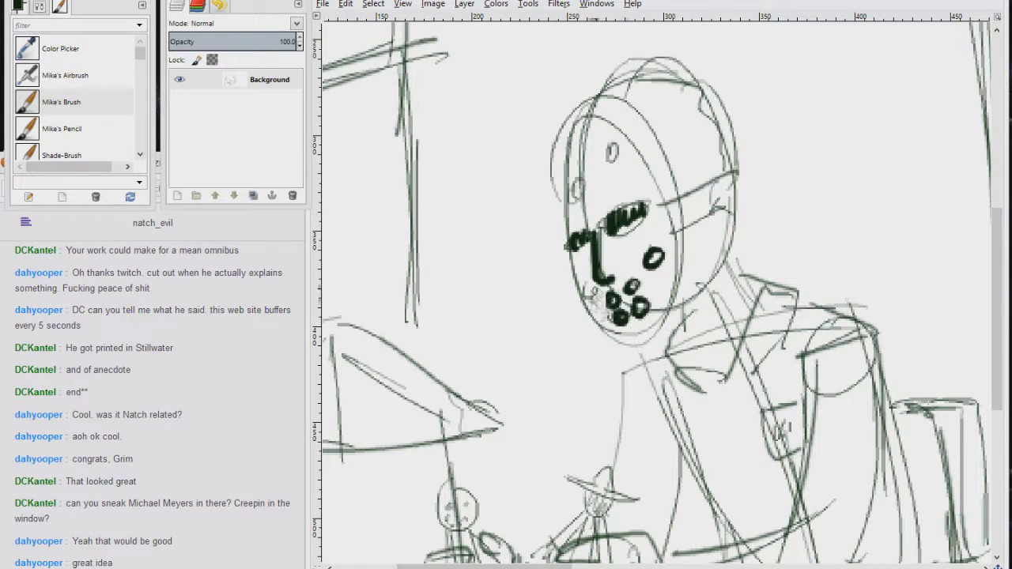
Ink the mask's outer contour and its two side straps
drag(568, 144, 651, 346)
drag(680, 235, 649, 354)
drag(667, 205, 676, 237)
drag(677, 198, 743, 168)
drag(681, 226, 741, 196)
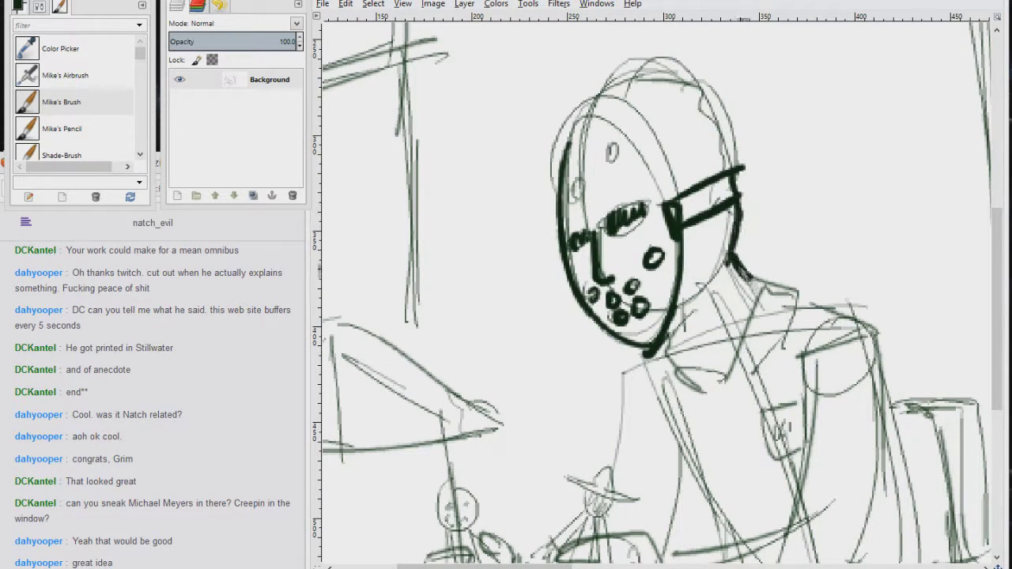
Ink the seated figure's skull around the straps and hatch the back of the head and neck
drag(564, 163, 674, 201)
mouse_move(593, 110)
mouse_down()
mouse_move(672, 204)
mouse_move(737, 175)
mouse_up()
drag(651, 85, 612, 117)
drag(702, 101, 653, 149)
drag(729, 212, 680, 278)
Ink the folded shirt collar around the seated figure's neck
drag(699, 348, 647, 203)
drag(636, 178, 673, 239)
drag(712, 126, 674, 242)
drag(684, 116, 693, 202)
drag(603, 207, 640, 240)
Ink the seated figure's near fist, cuff and bent sleeve up to the shoulder
mouse_move(598, 428)
mouse_down()
mouse_move(509, 418)
mouse_move(565, 417)
mouse_up()
drag(552, 435, 513, 435)
drag(513, 440, 581, 497)
mouse_move(605, 417)
mouse_down()
mouse_move(624, 439)
mouse_move(601, 502)
mouse_up()
mouse_move(616, 413)
mouse_down()
mouse_move(747, 391)
mouse_move(771, 415)
mouse_up()
mouse_move(763, 230)
mouse_down()
mouse_move(736, 388)
mouse_move(838, 190)
mouse_up()
drag(838, 192, 806, 423)
drag(607, 499, 819, 419)
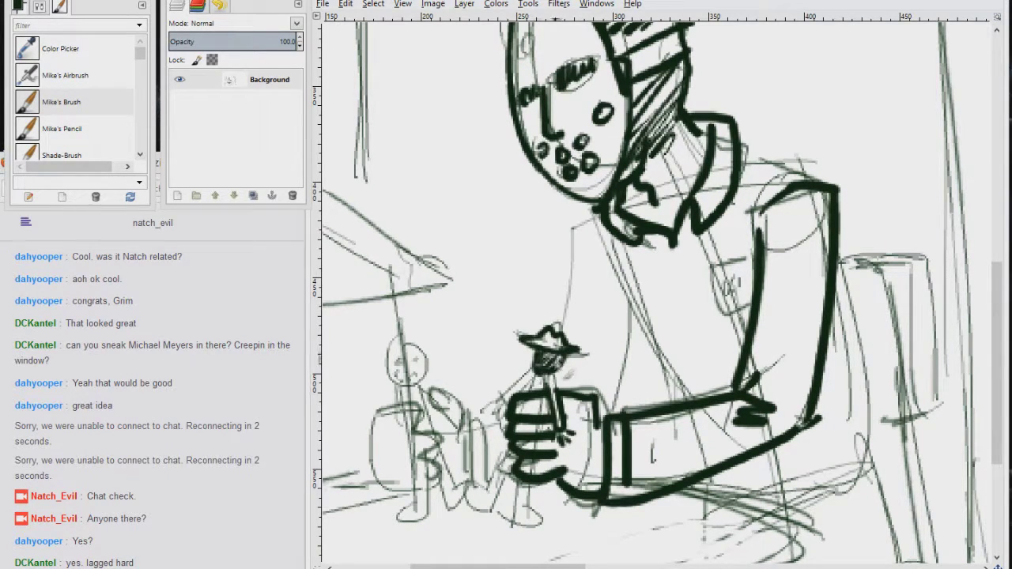
Ink the hatted doll held in the near fist, and visit the Twitch chat window before returning to the drawing
drag(531, 382, 551, 386)
click(189, 549)
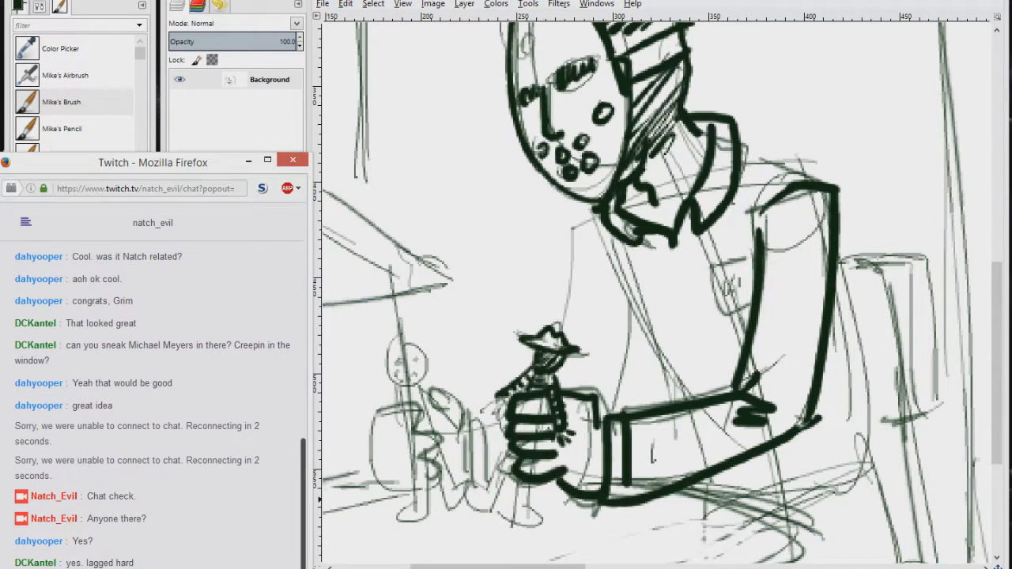
key(alt+Tab)
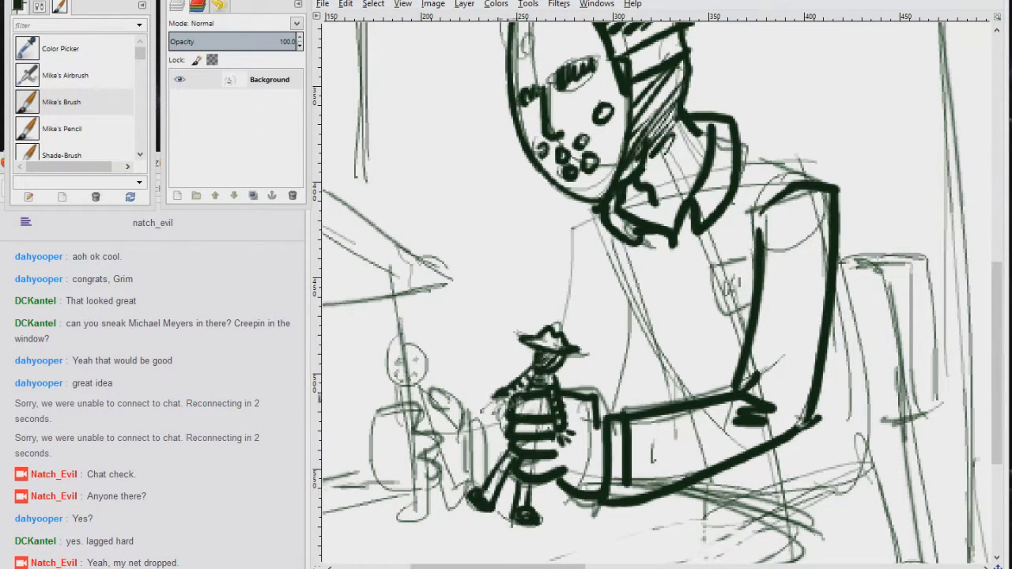
Ink the masked doll and the seated figure's far fist gripping it
drag(411, 344, 401, 384)
drag(399, 423, 439, 484)
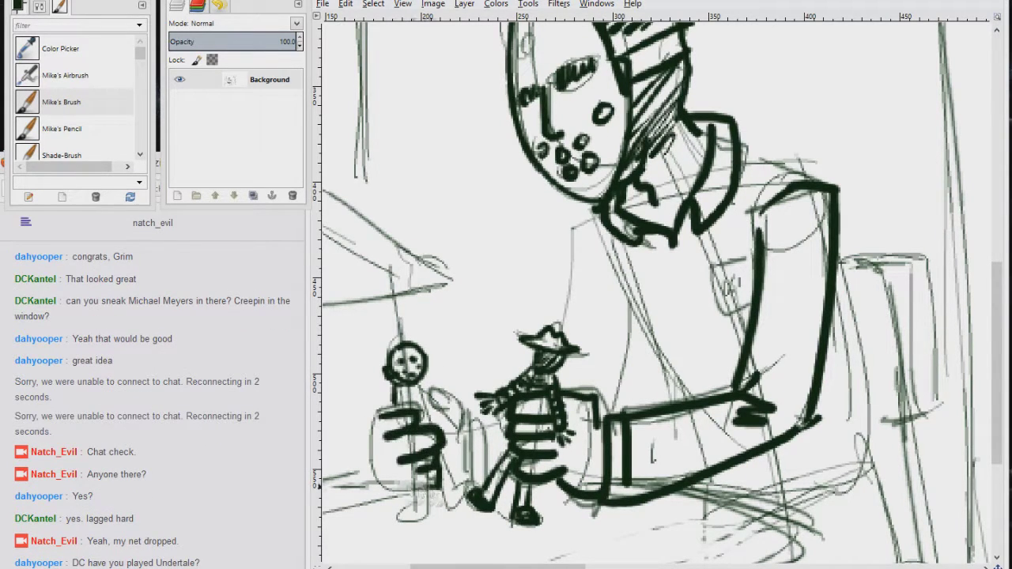
drag(372, 415, 435, 486)
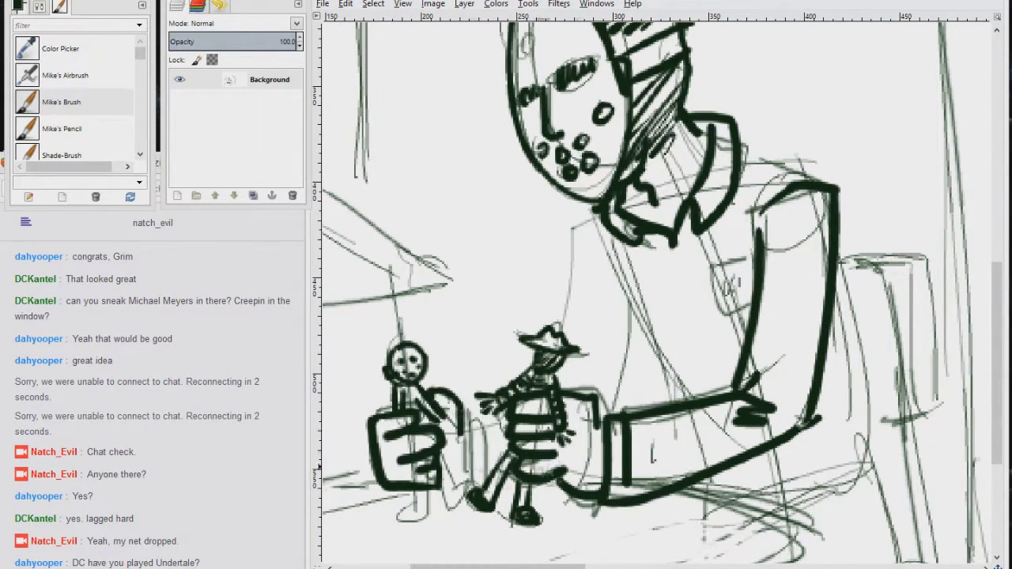
mouse_move(439, 450)
mouse_down()
mouse_move(453, 507)
mouse_move(422, 519)
mouse_up()
Ink the round tabletop's edge with a thick front rim beneath the seated figure's hands
mouse_move(491, 465)
mouse_down()
mouse_move(769, 273)
mouse_move(835, 311)
mouse_up()
mouse_move(721, 326)
mouse_down()
mouse_move(524, 343)
mouse_move(553, 466)
mouse_up()
drag(790, 443, 470, 391)
drag(510, 423, 839, 348)
drag(688, 289, 836, 352)
drag(506, 316, 806, 320)
drag(480, 385, 790, 419)
drag(791, 419, 517, 393)
drag(809, 341, 648, 381)
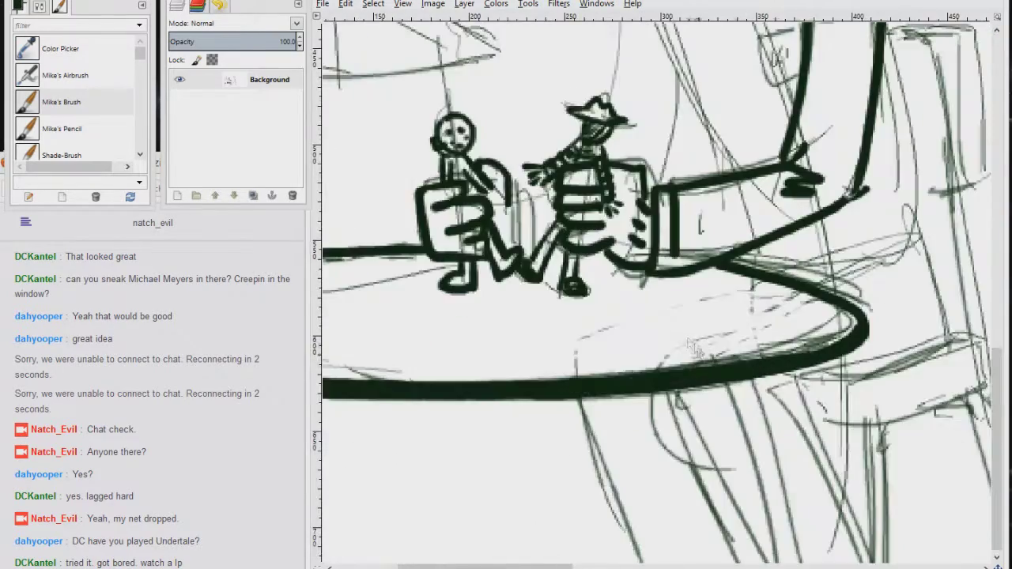
Ink the tabletop's far end and the dollhouse's front corner, base and near wall
drag(530, 255, 673, 366)
scroll(729, 376, left, 3)
scroll(729, 376, up, 1)
drag(499, 405, 684, 389)
mouse_move(540, 220)
mouse_down()
mouse_move(696, 411)
mouse_move(656, 293)
mouse_up()
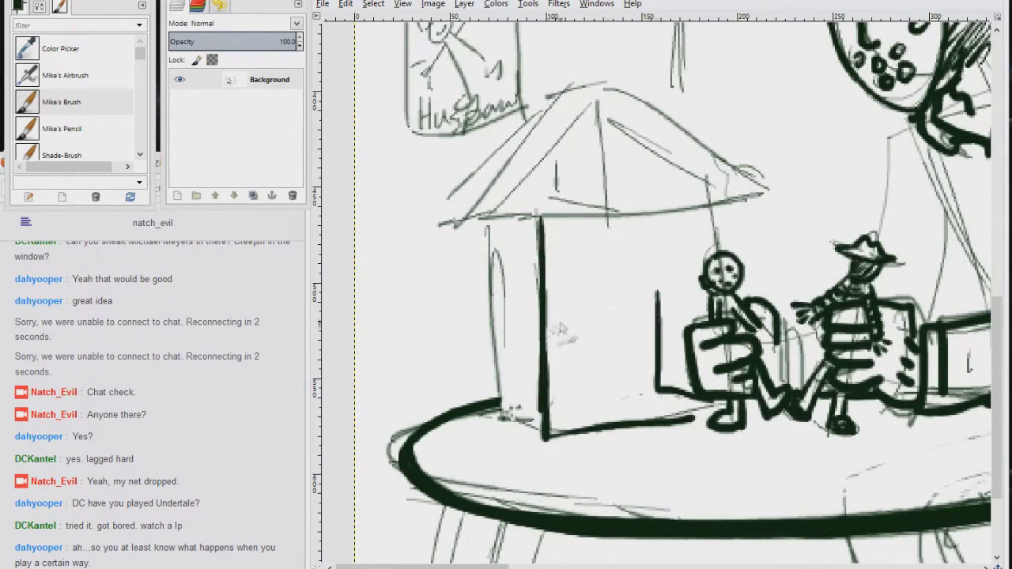
Ink the dollhouse's upper floor with its small furniture, and outline the narrow side wall
drag(550, 324, 688, 314)
drag(549, 342, 681, 332)
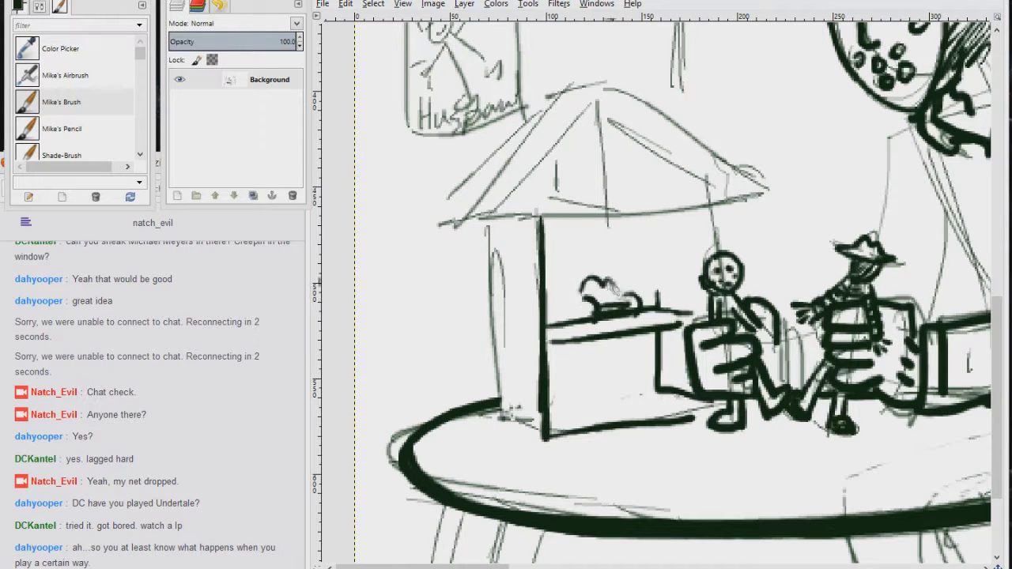
mouse_move(581, 375)
mouse_down()
mouse_move(569, 419)
mouse_move(598, 381)
mouse_up()
drag(487, 232, 488, 405)
drag(490, 427, 542, 434)
drag(495, 402, 516, 427)
Ink the dollhouse's pitched roof and eaves
scroll(585, 237, up, 3)
drag(475, 378, 587, 257)
drag(587, 257, 735, 349)
mouse_move(465, 381)
mouse_down()
mouse_move(746, 361)
mouse_move(700, 417)
mouse_up()
mouse_move(586, 256)
mouse_down()
mouse_move(523, 269)
mouse_move(419, 371)
mouse_up()
drag(419, 370, 474, 380)
Ink the dollhouse's attic partitions and its small paned windows
drag(587, 261, 588, 371)
drag(537, 318, 537, 366)
drag(592, 297, 695, 357)
mouse_move(594, 360)
mouse_down()
mouse_move(656, 349)
mouse_move(544, 274)
mouse_move(504, 306)
mouse_up()
drag(593, 422, 530, 323)
drag(531, 246, 536, 247)
drag(533, 248, 533, 283)
drag(365, 251, 370, 252)
drag(367, 253, 367, 297)
mouse_move(583, 385)
mouse_down()
mouse_move(584, 354)
mouse_move(417, 383)
mouse_up()
Ink the seated figure's far shoulder and arm, open jacket front and chest pockets
scroll(582, 353, down, 2)
scroll(564, 287, up, 2)
drag(480, 244, 556, 405)
mouse_move(583, 271)
mouse_down()
mouse_move(637, 252)
mouse_move(639, 269)
mouse_up()
drag(506, 290, 557, 276)
drag(556, 276, 510, 311)
drag(468, 204, 427, 325)
drag(504, 311, 493, 375)
drag(379, 431, 574, 295)
drag(515, 285, 563, 332)
Ink the seated figure's back and the chair seat behind the table
mouse_move(933, 285)
mouse_down()
mouse_move(587, 174)
mouse_move(535, 192)
mouse_up()
mouse_move(530, 48)
mouse_down()
mouse_move(562, 241)
mouse_move(521, 267)
mouse_up()
drag(566, 242, 592, 367)
mouse_move(592, 367)
mouse_down()
mouse_move(613, 219)
mouse_move(681, 154)
mouse_up()
drag(689, 161, 503, 212)
drag(521, 211, 597, 394)
Ink the seated figure's legs and the chair legs beneath the tabletop
drag(445, 198, 518, 394)
drag(387, 206, 423, 393)
drag(495, 338, 500, 393)
drag(522, 225, 518, 285)
drag(576, 202, 578, 233)
mouse_move(534, 225)
mouse_down()
mouse_move(617, 245)
mouse_move(724, 207)
mouse_up()
mouse_move(680, 144)
mouse_down()
mouse_move(724, 198)
mouse_move(766, 395)
mouse_up()
mouse_move(626, 241)
mouse_down()
mouse_move(631, 394)
mouse_move(589, 394)
mouse_up()
drag(656, 241, 682, 394)
drag(630, 255, 655, 393)
Ink the chair's backrest and its supports behind the seated figure
mouse_move(641, 196)
mouse_down()
mouse_move(656, 480)
mouse_move(511, 561)
mouse_up()
drag(546, 178, 599, 361)
drag(498, 187, 545, 178)
drag(510, 344, 562, 343)
mouse_move(617, 366)
mouse_down()
mouse_move(565, 257)
mouse_move(544, 247)
mouse_up()
mouse_move(520, 236)
mouse_down()
mouse_move(547, 401)
mouse_move(531, 390)
mouse_up()
Hatch the seated figure's neck densely inside the shirt collar
mouse_move(506, 229)
mouse_down()
mouse_move(669, 416)
mouse_move(856, 504)
mouse_up()
drag(630, 190, 571, 261)
drag(635, 207, 577, 307)
drag(624, 258, 563, 308)
drag(636, 208, 552, 294)
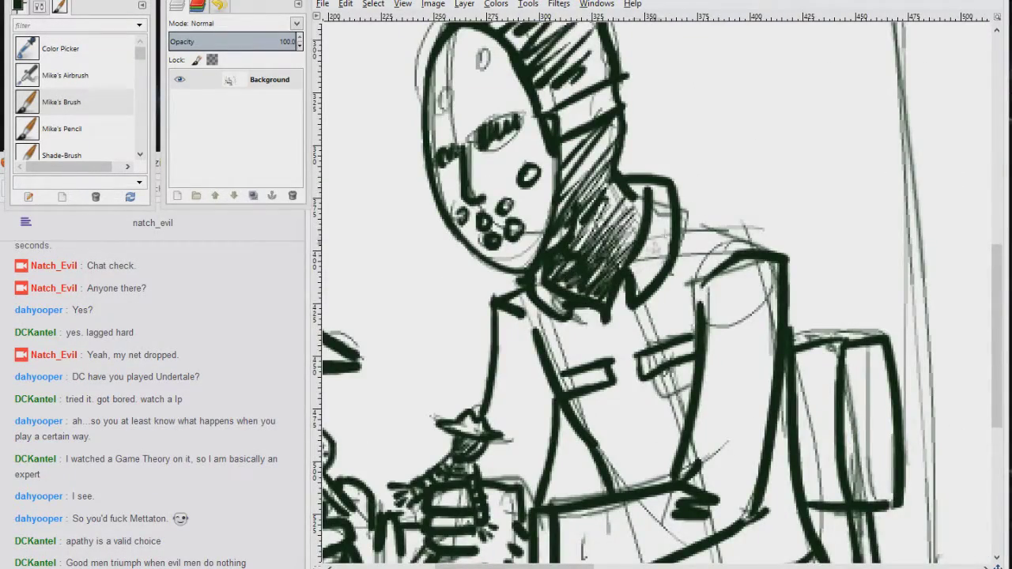
Ink the refrigerator's top, side edges and door divider behind the dollhouse
scroll(772, 137, down, 2)
mouse_move(656, 87)
mouse_down()
mouse_move(764, 261)
mouse_move(772, 305)
mouse_up()
drag(456, 128, 630, 127)
drag(456, 146, 591, 128)
drag(456, 160, 640, 130)
drag(627, 122, 634, 263)
drag(626, 150, 629, 245)
drag(456, 312, 632, 256)
mouse_move(456, 315)
mouse_down()
mouse_move(643, 260)
mouse_move(635, 416)
mouse_up()
drag(495, 337, 538, 241)
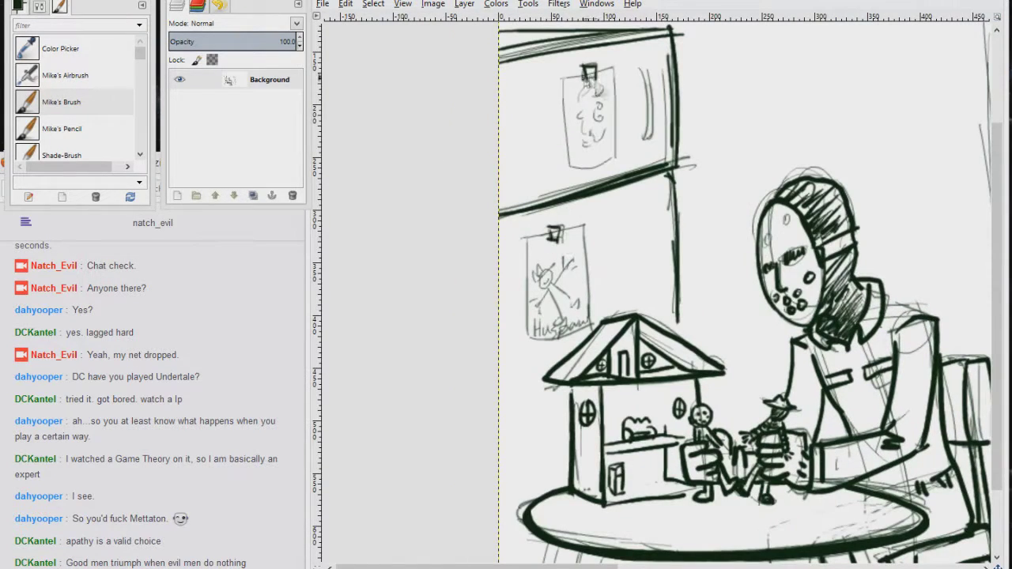
Ink the table's slanted legs below the thick rim
mouse_move(667, 335)
mouse_down()
mouse_move(726, 123)
mouse_move(622, 441)
mouse_up()
drag(672, 343, 634, 439)
mouse_move(620, 332)
mouse_down()
mouse_move(596, 440)
mouse_move(585, 438)
mouse_up()
mouse_move(733, 349)
mouse_down()
mouse_move(753, 439)
mouse_move(741, 438)
mouse_up()
Ink the right edge of the doorway behind the standing figure
drag(882, 264, 477, 466)
drag(742, 273, 607, 413)
mouse_move(506, 124)
mouse_down()
mouse_move(711, 119)
mouse_move(719, 394)
mouse_up()
drag(744, 449, 652, 226)
drag(626, 107, 638, 273)
mouse_move(643, 357)
mouse_down()
mouse_move(648, 486)
mouse_move(832, 514)
mouse_up()
drag(649, 228, 649, 317)
Ink the standing figure's hand beside the door frame and the handled bag hanging from it
mouse_move(602, 330)
mouse_down()
mouse_move(607, 369)
mouse_move(628, 362)
mouse_up()
mouse_move(608, 369)
mouse_down()
mouse_move(628, 363)
mouse_move(649, 406)
mouse_up()
drag(629, 363, 640, 403)
drag(609, 373, 613, 409)
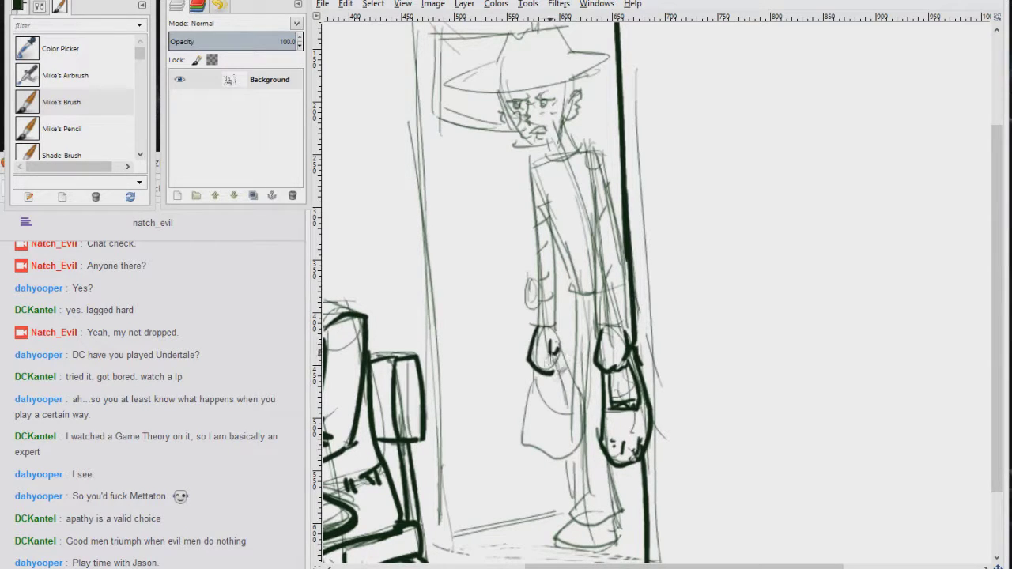
Undo the last stroke and ink the second bag with its handle in the standing figure's other hand
key(ctrl+z)
drag(544, 364, 558, 352)
drag(558, 352, 581, 406)
drag(539, 372, 543, 396)
drag(556, 363, 567, 397)
drag(532, 372, 524, 426)
drag(523, 427, 551, 458)
drag(551, 458, 580, 440)
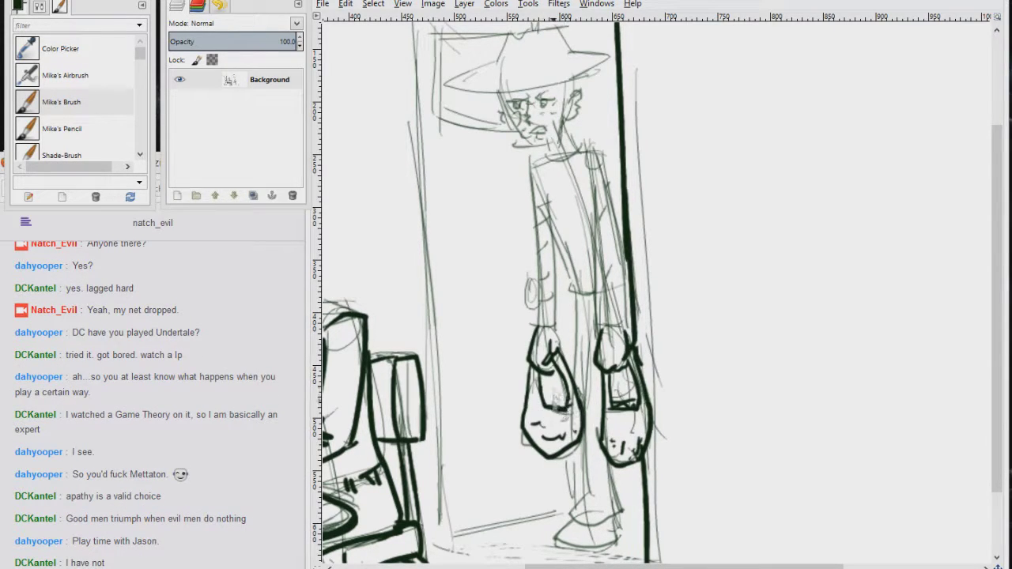
Ink both sleeves of the standing figure's sweater with dark cross stripes
drag(531, 164, 537, 318)
drag(552, 203, 555, 323)
drag(542, 185, 590, 316)
drag(593, 183, 601, 325)
drag(602, 329, 625, 331)
drag(598, 147, 625, 327)
drag(534, 206, 552, 211)
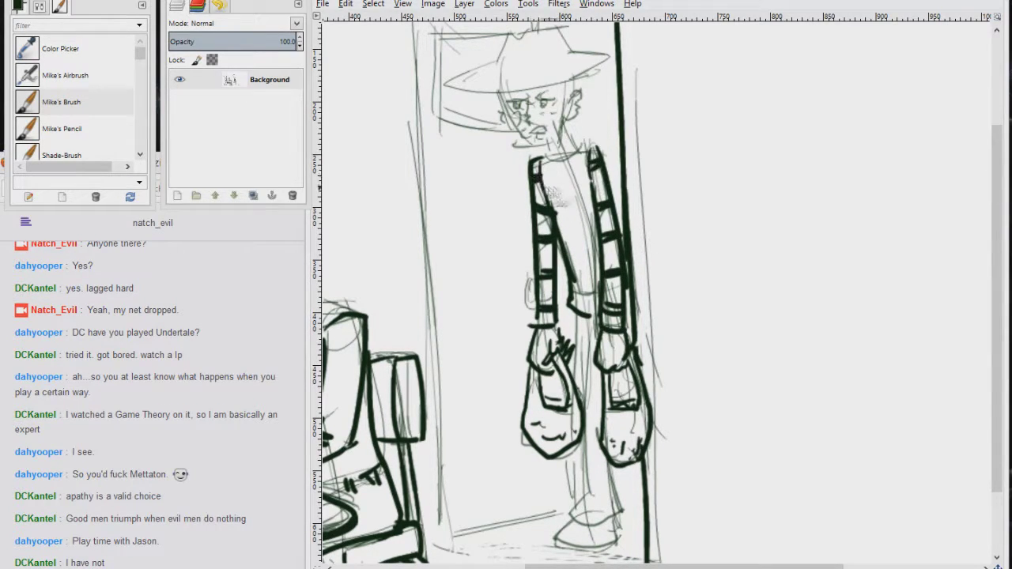
Ink the standing figure's striped sweater body and hem, then the legs and shoes
drag(572, 290, 599, 293)
drag(572, 298, 599, 298)
drag(571, 306, 599, 312)
mouse_move(587, 325)
mouse_down()
mouse_move(544, 194)
mouse_move(531, 257)
mouse_up()
mouse_move(532, 309)
mouse_down()
mouse_move(539, 364)
mouse_move(508, 414)
mouse_up()
mouse_move(508, 416)
mouse_down()
mouse_move(584, 409)
mouse_move(574, 398)
mouse_up()
drag(459, 158, 579, 474)
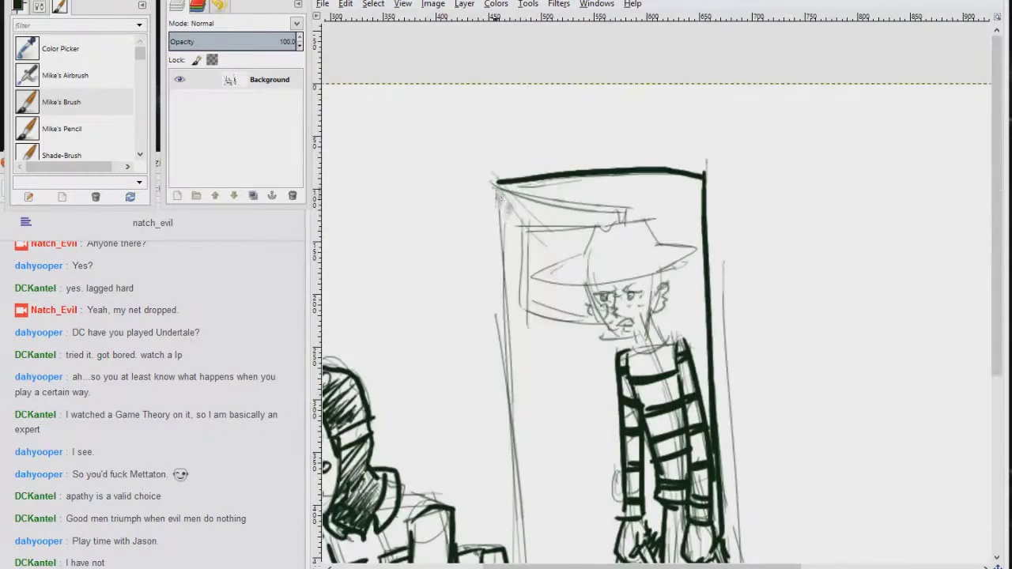
Ink the doorway's left side and top edge, and the slanted line above the standing figure's hat
drag(497, 182, 499, 386)
drag(514, 395, 518, 175)
drag(508, 111, 509, 328)
mouse_move(509, 293)
mouse_down()
mouse_move(519, 499)
mouse_move(532, 515)
mouse_up()
drag(533, 504, 637, 479)
drag(553, 237, 551, 444)
drag(490, 165, 695, 158)
drag(494, 173, 616, 191)
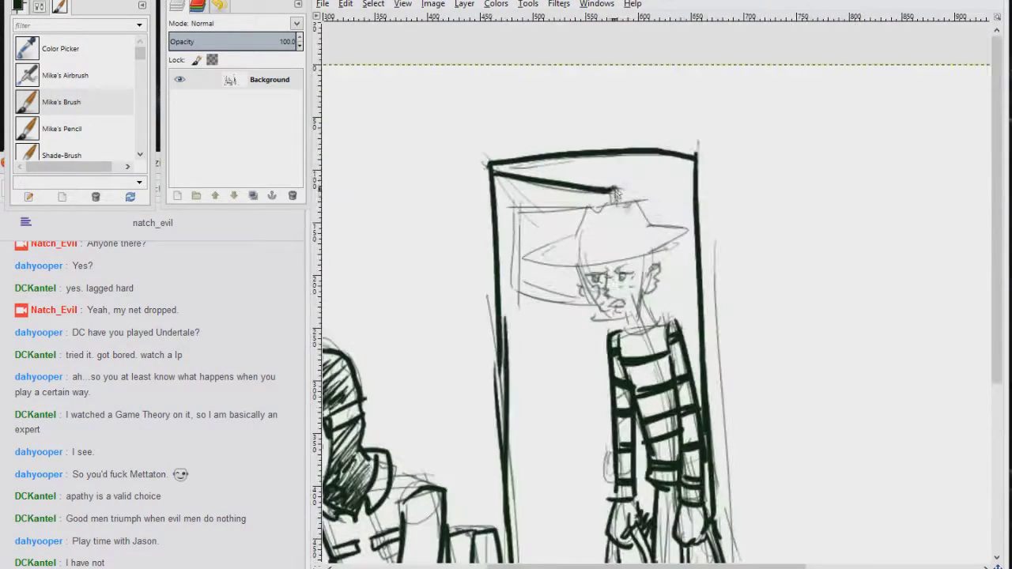
Ink the standing figure's brimmed hat, frowning brows, eyes, nose, mouth and jaw
drag(528, 259, 688, 237)
drag(613, 275, 648, 268)
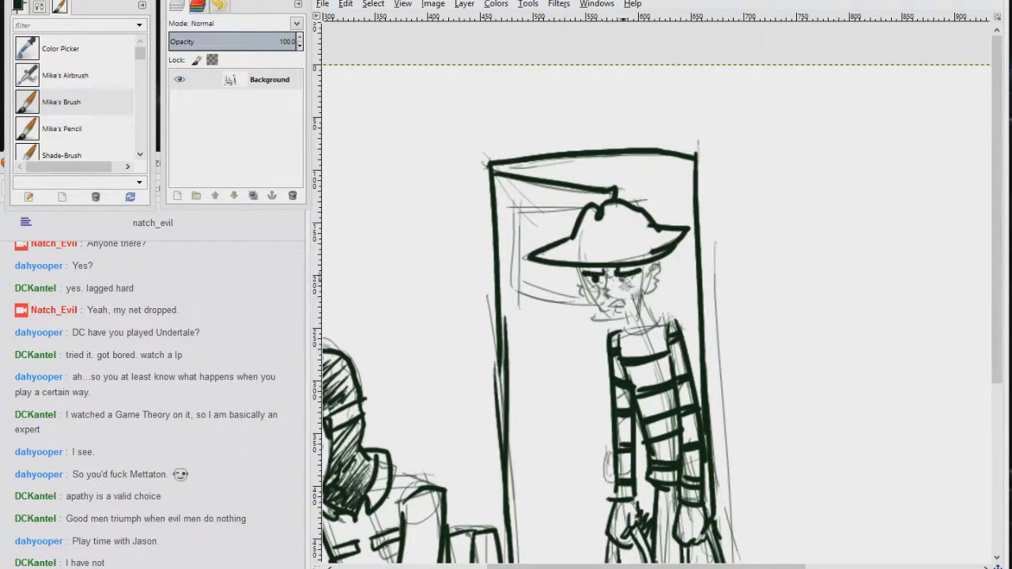
click(623, 278)
drag(619, 310, 568, 203)
drag(551, 189, 558, 188)
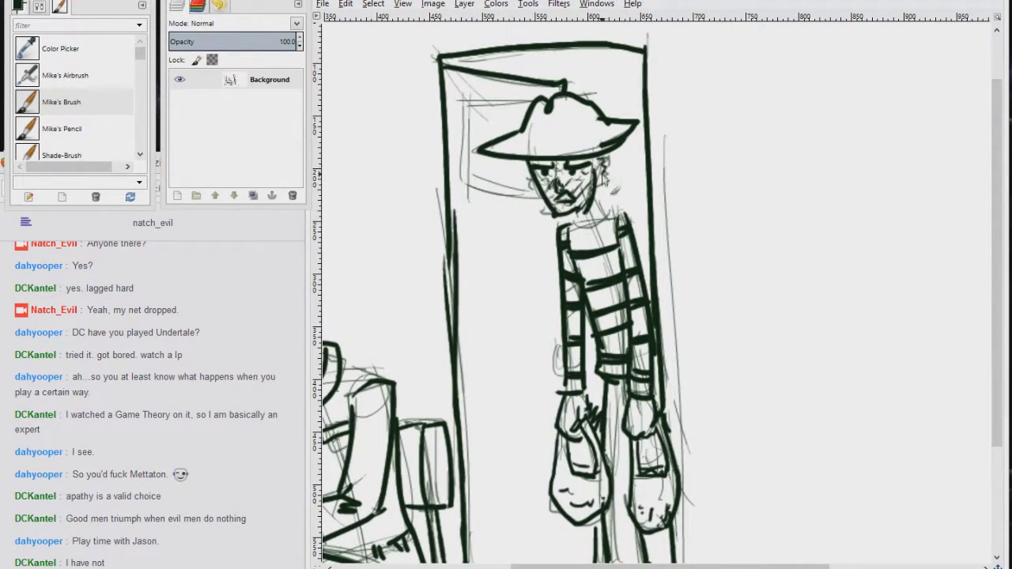
Letter "Honey. help me with the-" in the empty space above the seated figure
mouse_move(575, 211)
mouse_down()
mouse_move(617, 189)
mouse_move(879, 162)
mouse_move(877, 319)
mouse_up()
drag(463, 105, 463, 152)
drag(476, 95, 480, 148)
drag(465, 130, 479, 127)
drag(492, 127, 494, 127)
mouse_move(507, 124)
mouse_down()
mouse_move(507, 146)
mouse_move(569, 156)
mouse_up()
drag(595, 82, 685, 134)
mouse_move(483, 162)
mouse_down()
mouse_move(610, 193)
mouse_move(689, 190)
mouse_up()
Letter "What the hell are you doing?" below the first two lines of dialogue
mouse_move(496, 215)
mouse_down()
mouse_move(552, 210)
mouse_move(588, 245)
mouse_up()
drag(590, 231, 601, 237)
mouse_move(610, 229)
mouse_down()
mouse_move(663, 254)
mouse_move(694, 234)
mouse_up()
drag(489, 270, 506, 309)
drag(507, 297, 541, 305)
drag(650, 275, 668, 310)
drag(681, 281, 687, 286)
drag(698, 276, 711, 285)
mouse_move(550, 306)
mouse_down()
mouse_move(538, 348)
mouse_move(577, 340)
mouse_up()
drag(585, 326, 617, 340)
drag(625, 317, 637, 310)
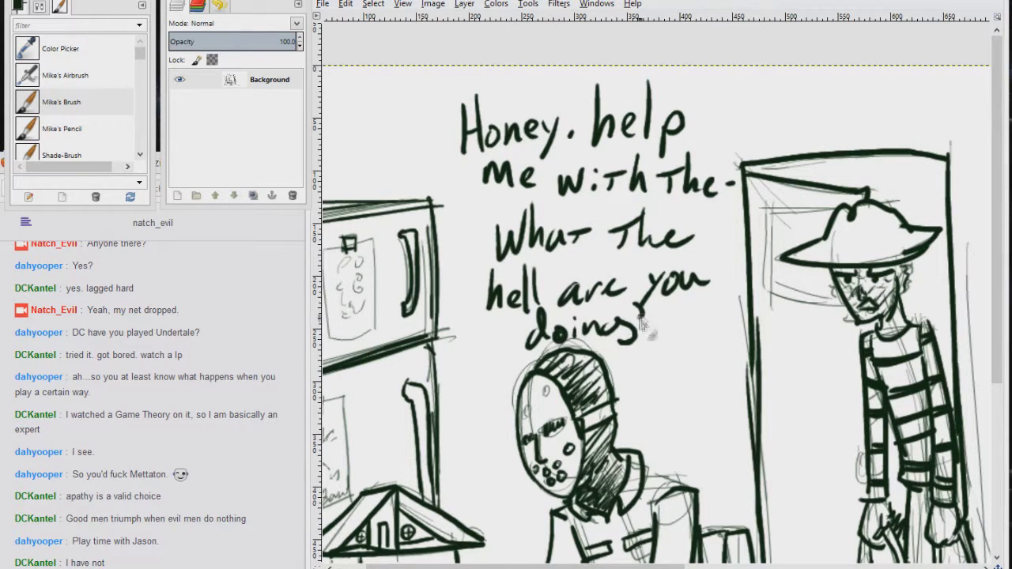
Draw a speech balloon around the dialogue with its tail pointing toward the figure in the doorway
drag(800, 345, 687, 320)
drag(782, 370, 641, 336)
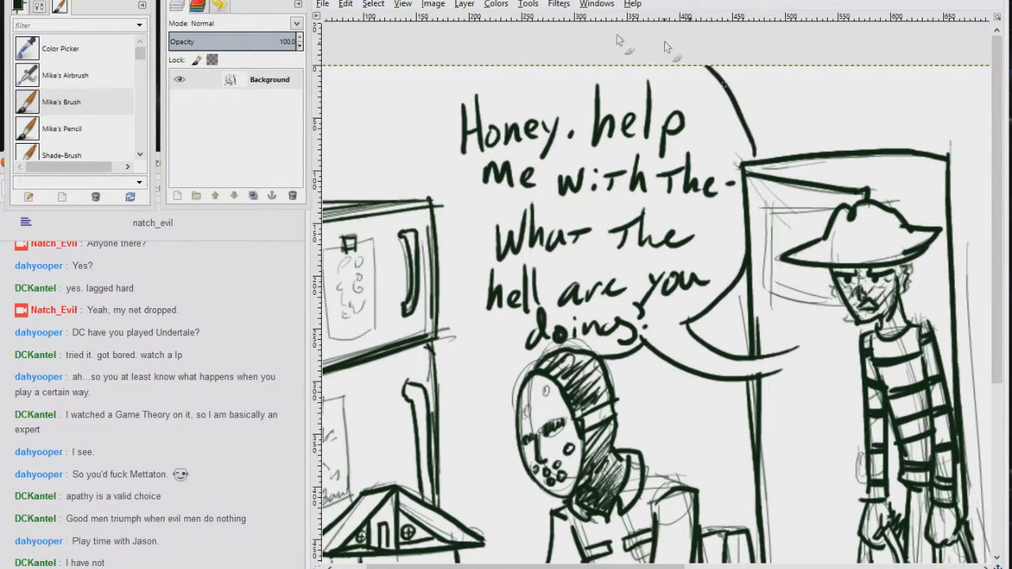
mouse_move(456, 68)
mouse_down()
mouse_move(468, 219)
mouse_move(496, 336)
mouse_up()
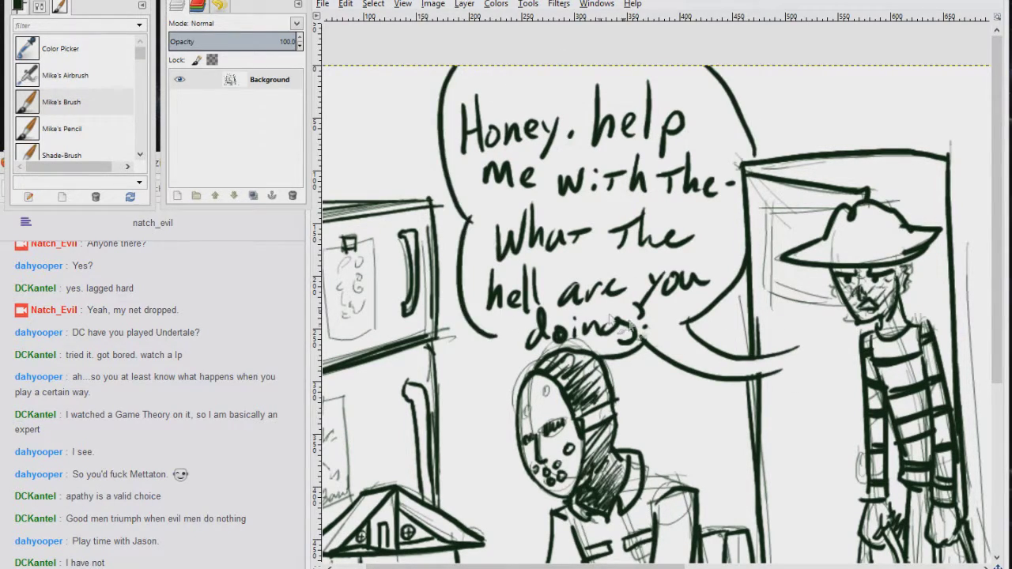
Sketch a head with swept-back hair and a neck in pencil, rising above the refrigerator beside the speech balloon
key(minus)
key(minus)
key(minus)
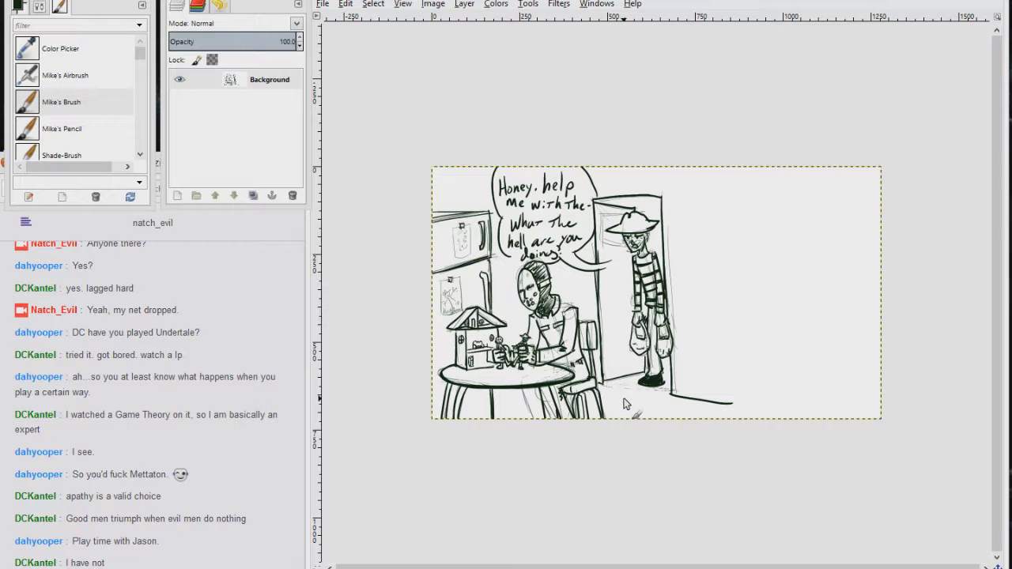
drag(427, 263, 425, 260)
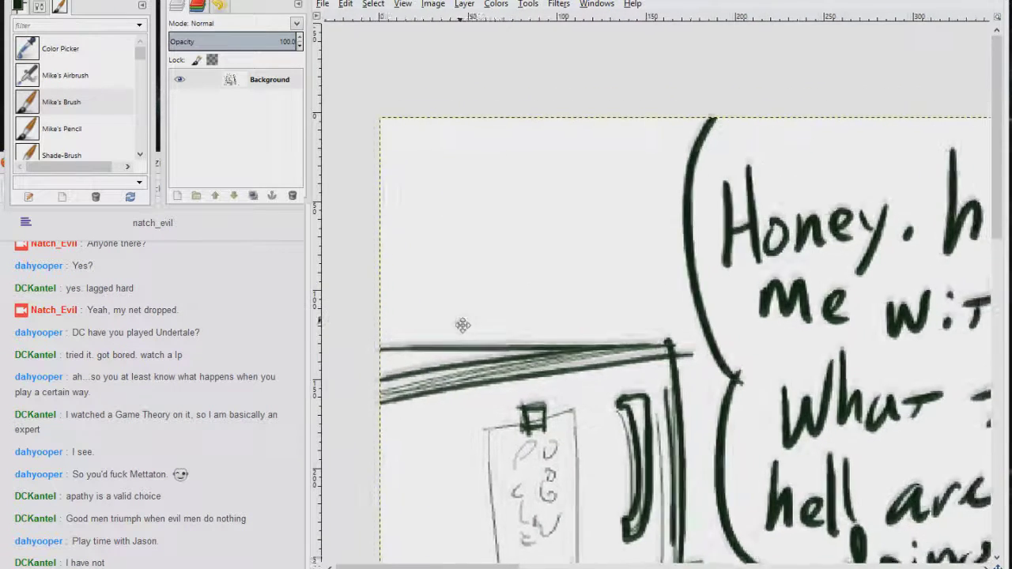
click(62, 128)
drag(531, 193, 528, 195)
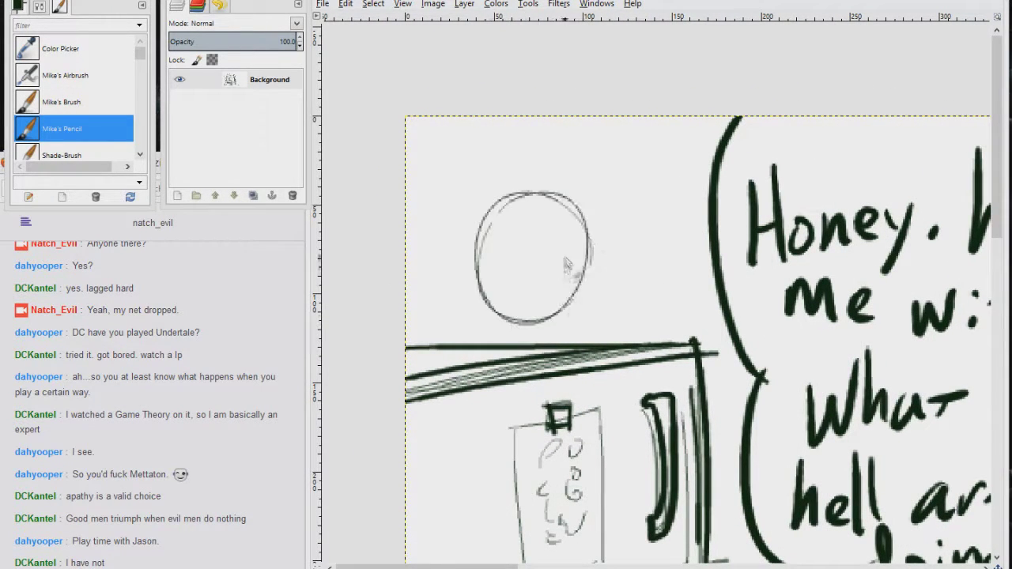
drag(571, 265, 593, 267)
mouse_move(482, 211)
mouse_down()
mouse_move(595, 249)
mouse_move(554, 242)
mouse_up()
drag(484, 206, 474, 328)
drag(478, 273, 447, 335)
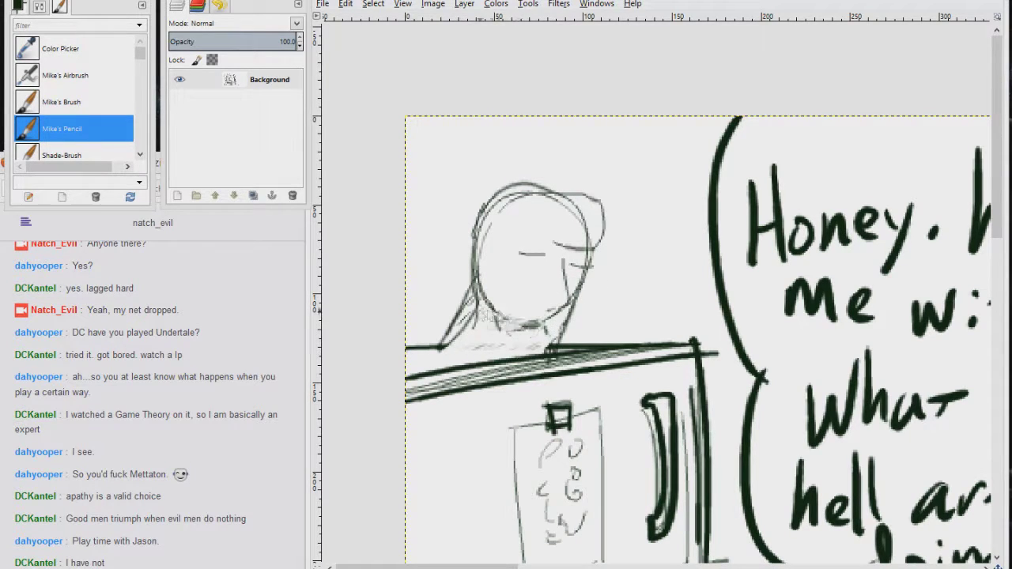
Ink the head above the refrigerator with its hair, eyes, nose, mouth and neck, plus a dark line down the refrigerator door
click(62, 102)
mouse_move(491, 357)
mouse_down()
mouse_move(431, 366)
mouse_move(488, 368)
mouse_move(498, 481)
mouse_up()
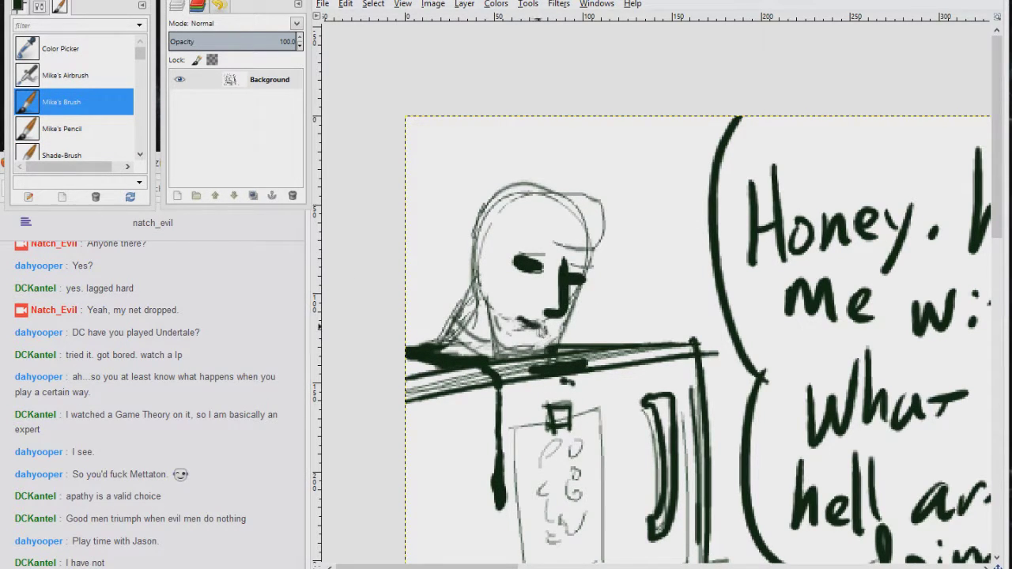
mouse_move(479, 217)
mouse_down()
mouse_move(607, 252)
mouse_move(471, 284)
mouse_up()
drag(484, 237, 440, 339)
mouse_move(586, 263)
mouse_down()
mouse_move(558, 348)
mouse_move(540, 353)
mouse_up()
scroll(543, 433, down, 4)
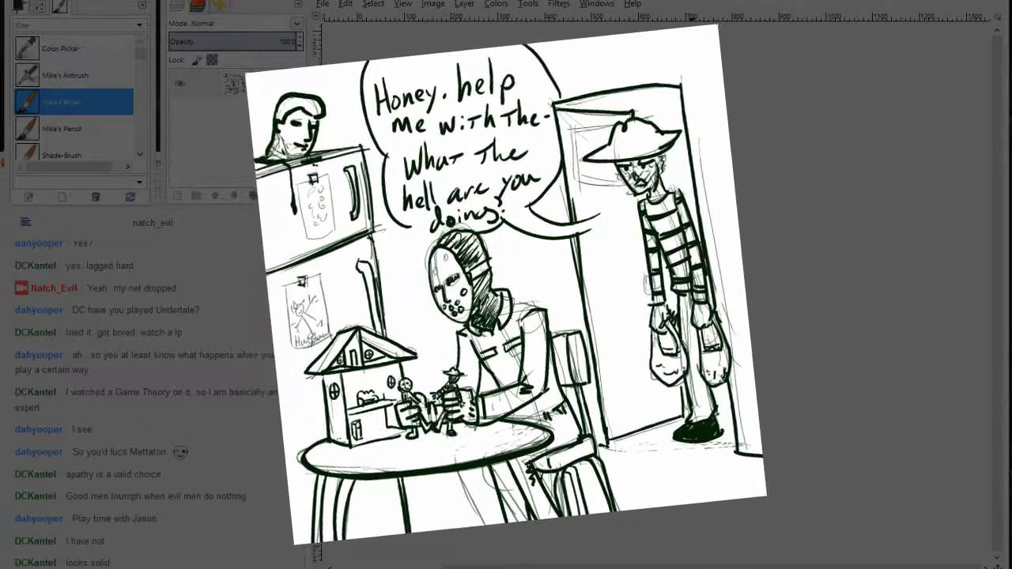
key(ctrl+shift+e)
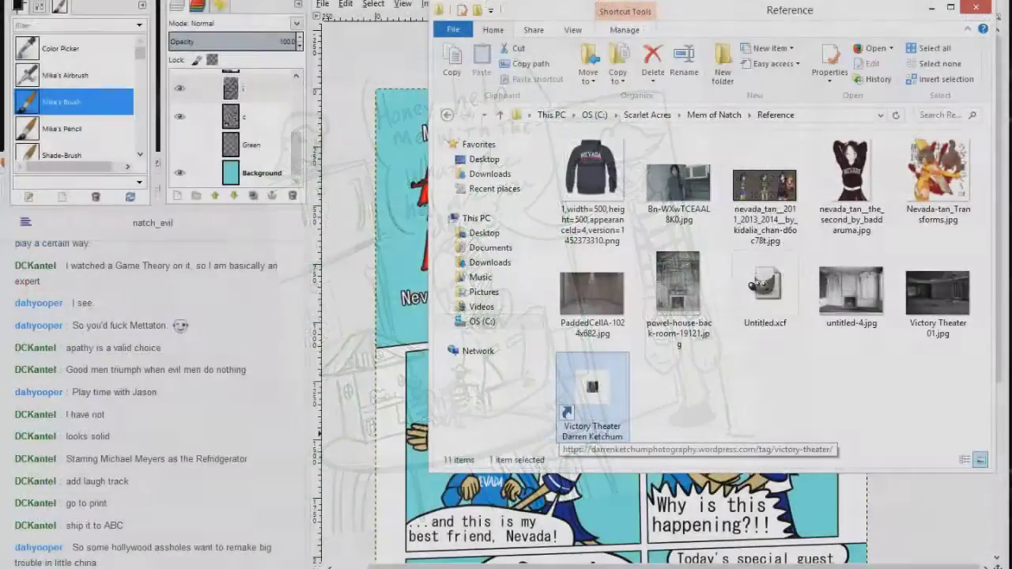
Open Victory Theater 01.jpg from the Reference folder in the photo viewer
key(Up)
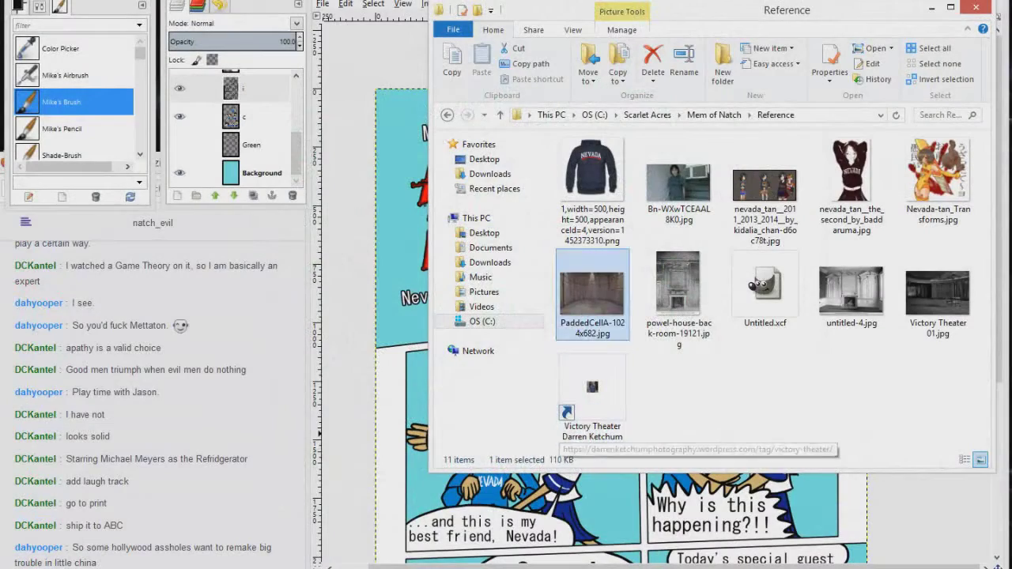
key(Right)
key(Right)
key(Right)
key(Right)
key(Return)
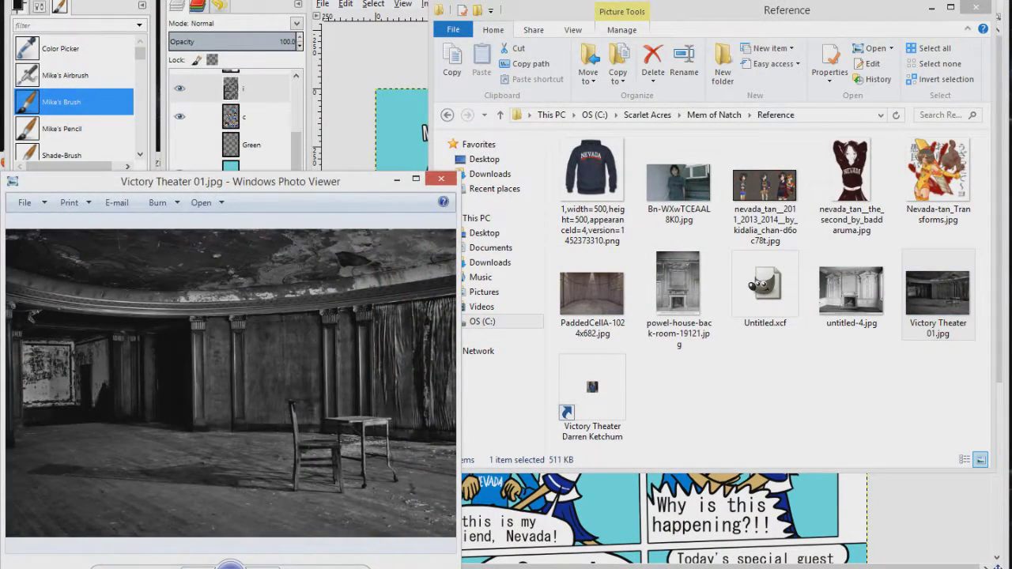
Look through the other reference pictures, return to Victory Theater 01.jpg and close the photo viewer
key(Left)
key(Left)
key(Left)
key(Left)
key(Left)
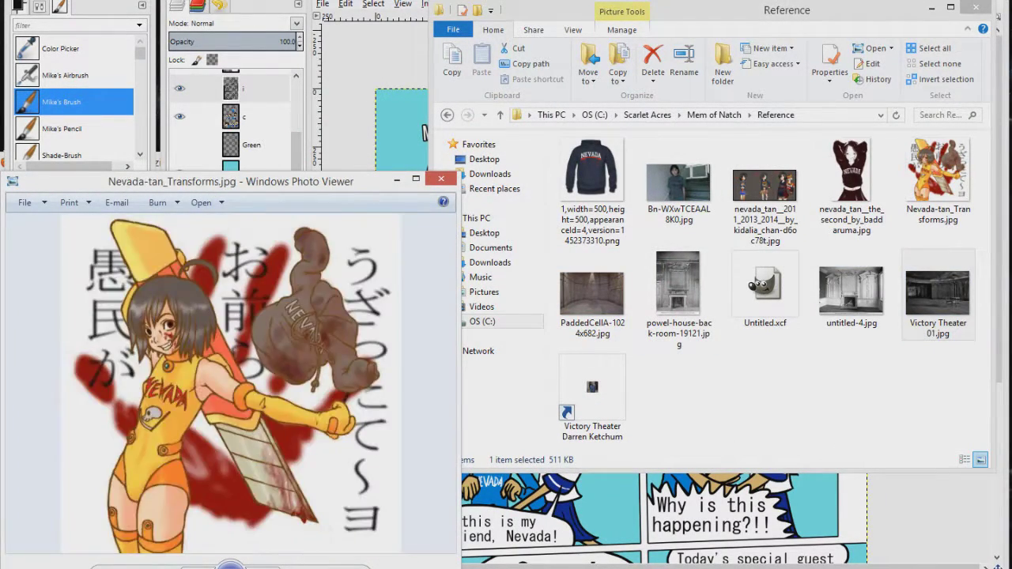
key(Left)
key(Left)
key(Left)
key(Left)
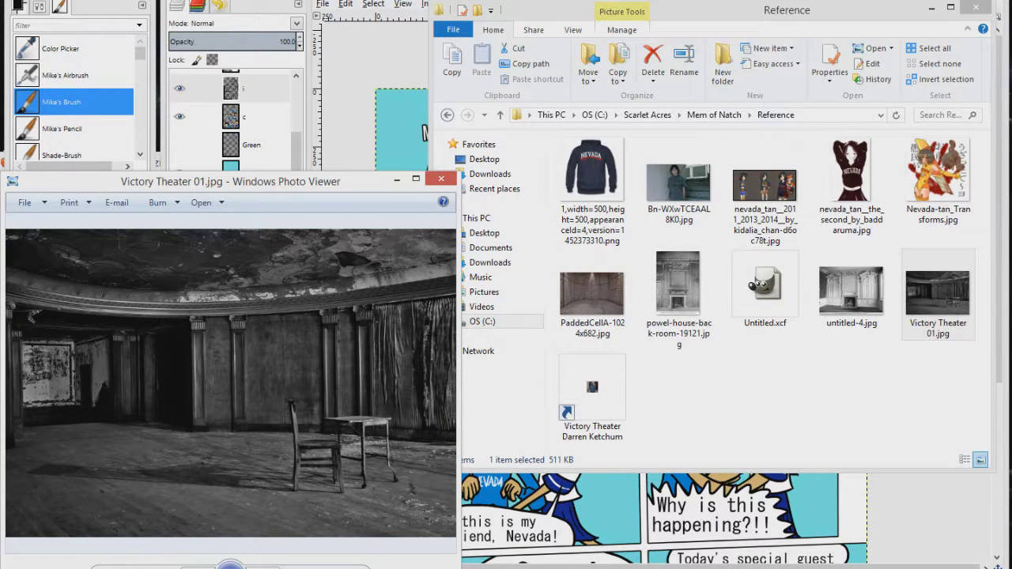
click(440, 179)
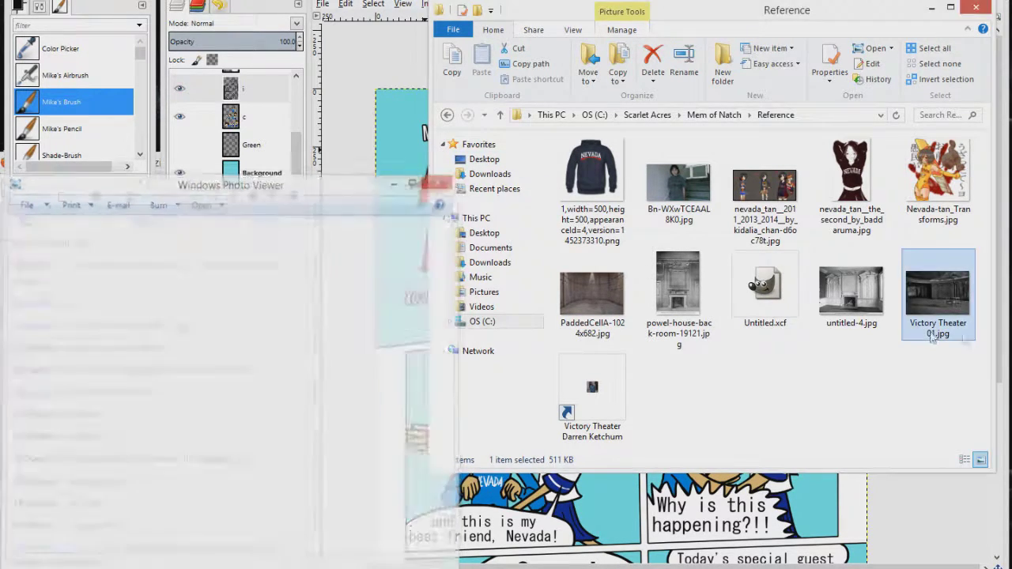
Bring Victory Theater 01.jpg from the Reference folder into the comic page and add a new layer named BG1
right_click(941, 301)
click(939, 300)
drag(939, 300, 396, 271)
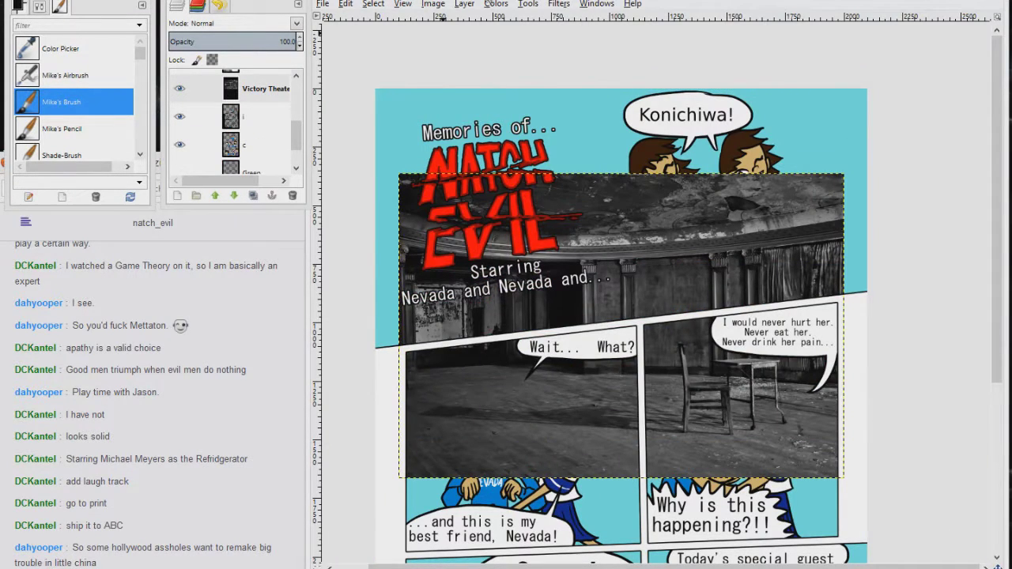
mouse_move(297, 139)
mouse_down()
mouse_move(297, 128)
mouse_move(296, 158)
mouse_move(297, 130)
mouse_up()
click(249, 131)
click(177, 196)
text(BG)
key(Return)
Hide the imported theater photo layer and paste a copy of the photo onto the BG1 layer
right_click(233, 97)
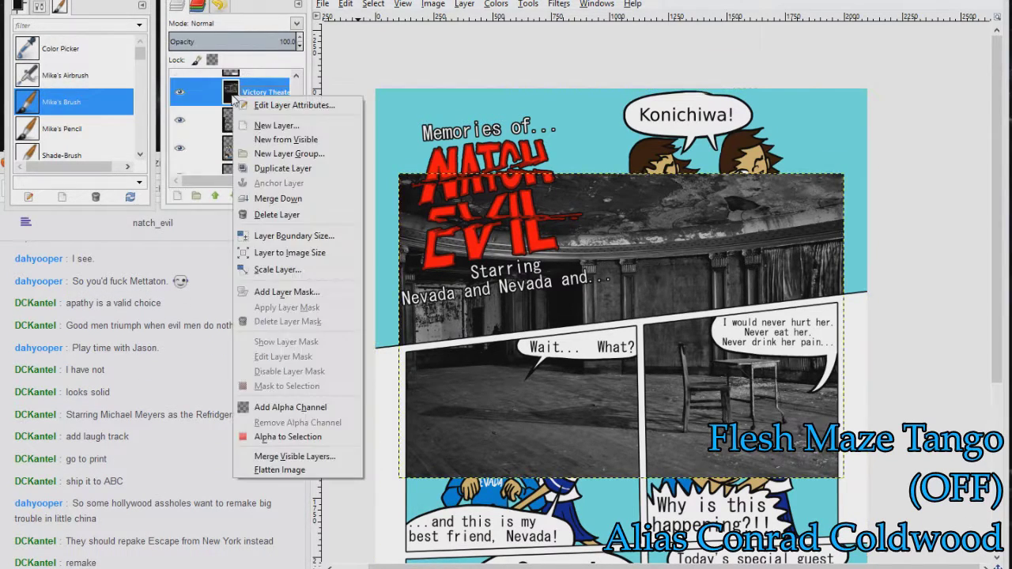
click(490, 203)
click(333, 567)
click(268, 257)
click(332, 567)
click(179, 93)
drag(297, 132, 297, 149)
click(249, 120)
key(ctrl+v)
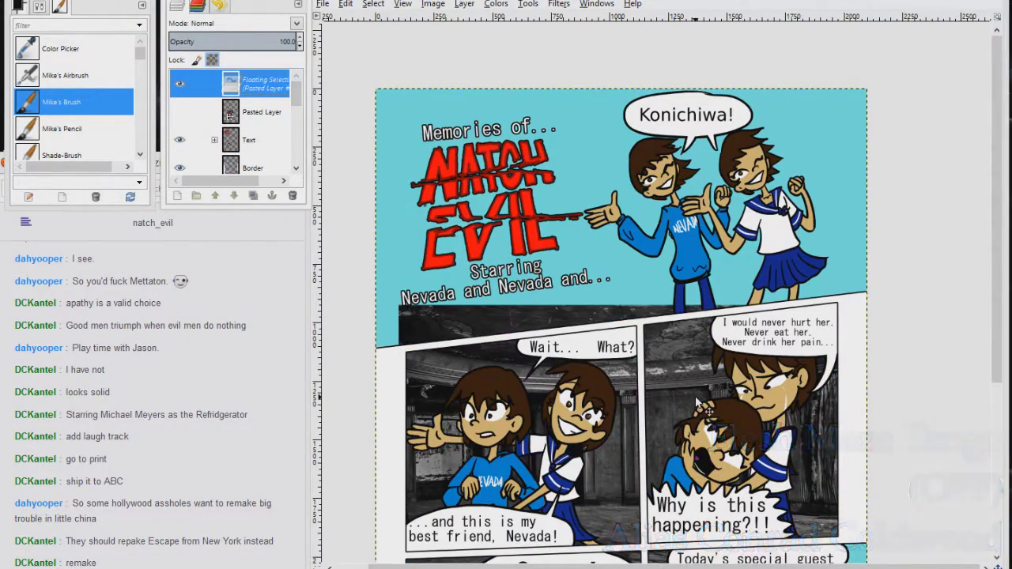
Scale the pasted theater photo to 2317 × 1585 px so it covers the title panel
key(shift+t)
click(695, 404)
drag(396, 308, 362, 284)
drag(847, 283, 912, 222)
drag(636, 409, 629, 253)
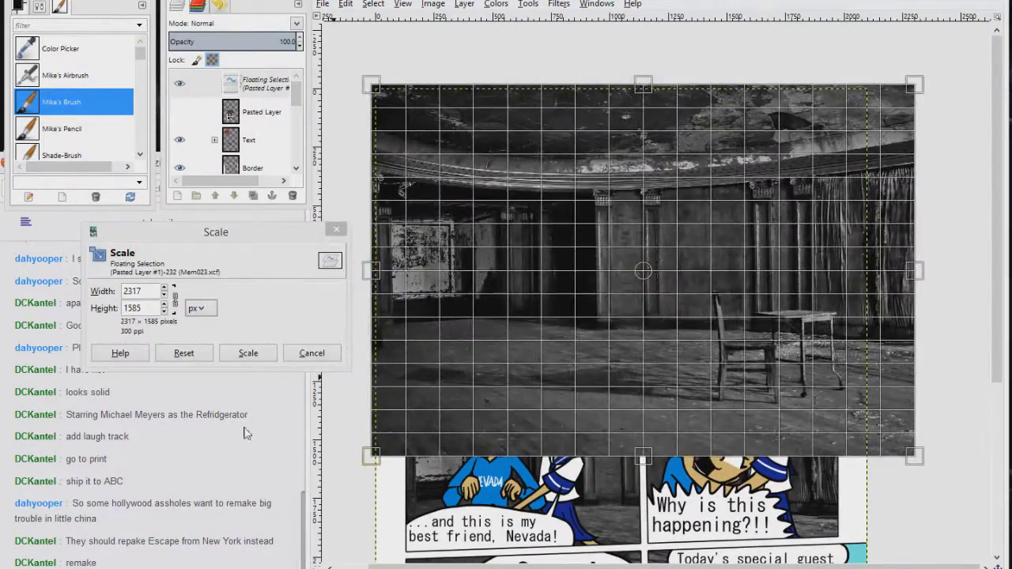
click(254, 355)
Add a layer named BG2 above BG1 and paste the theater photo onto it
scroll(229, 117, down, 5)
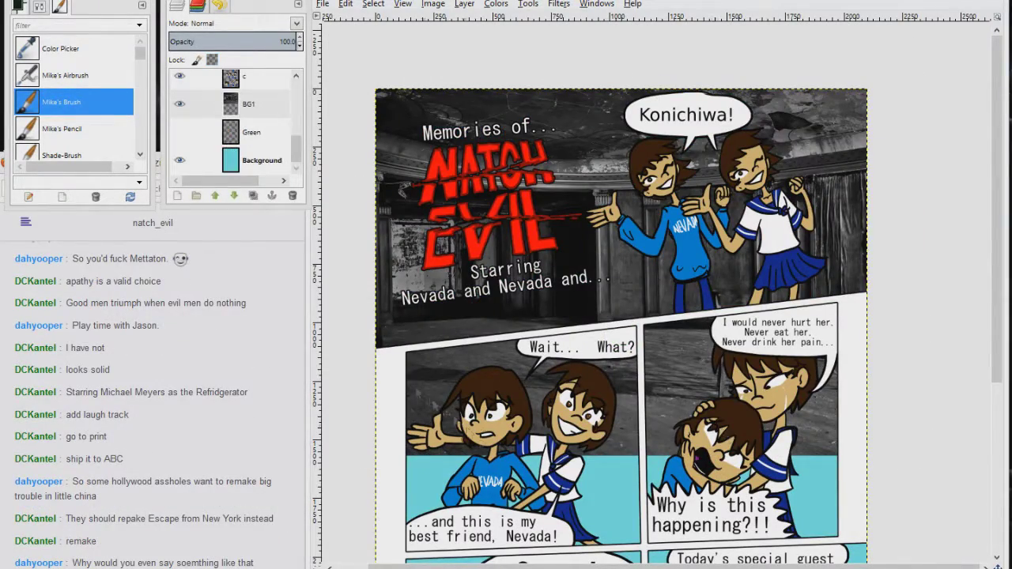
click(178, 197)
text(BG2)
key(Return)
scroll(581, 253, down, 3)
key(ctrl+v)
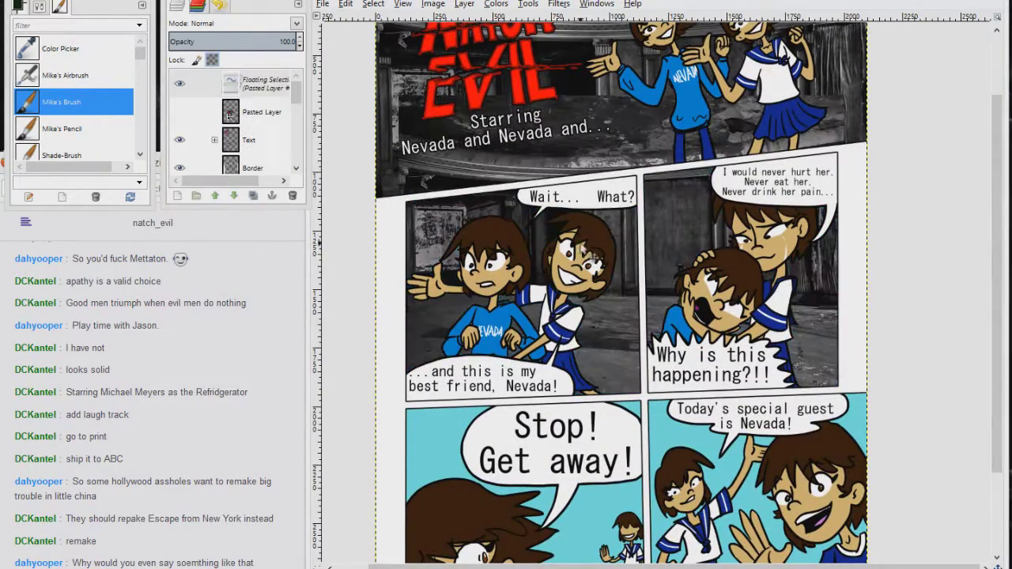
Flip the pasted theater photo horizontally and place it behind the "Wait... What?" panel on BG2
click(347, 4)
mouse_move(464, 5)
mouse_move(494, 169)
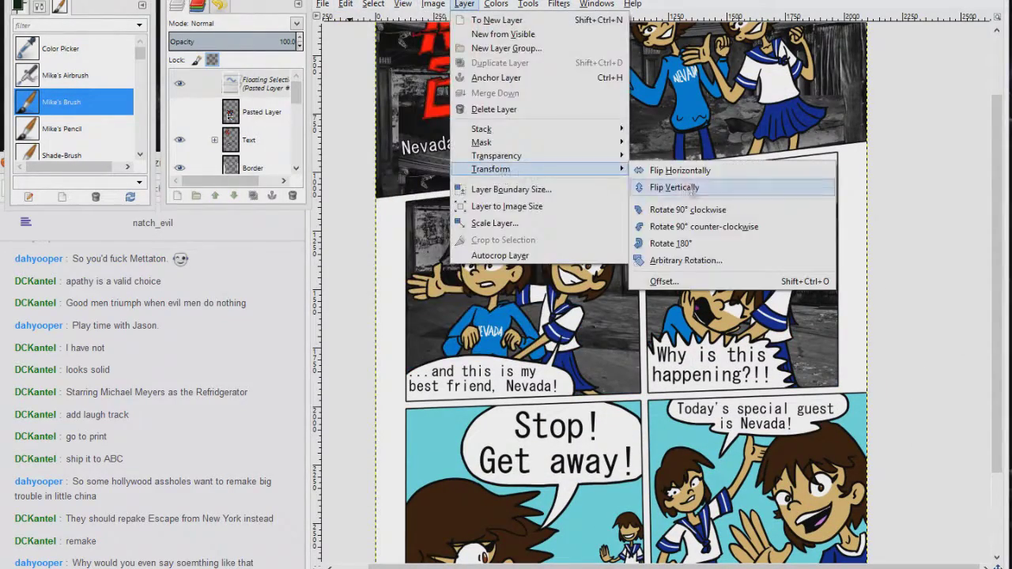
click(679, 171)
drag(668, 232, 652, 302)
click(697, 154)
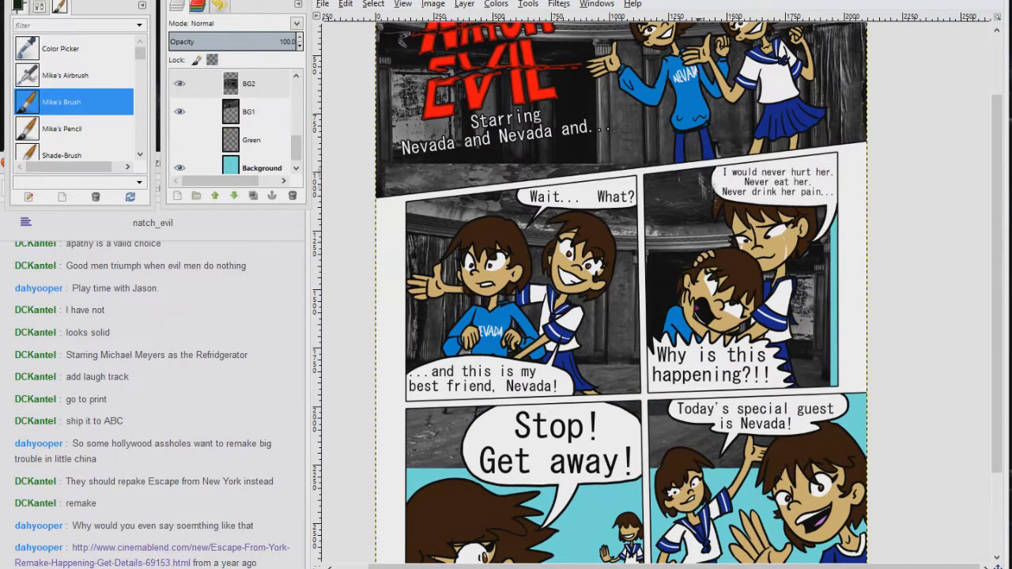
Delete the parts of the BG2 photo outside the "Wait... What?" panel and clear the selection
shift+click(372, 204)
mouse_move(652, 407)
mouse_down()
mouse_move(636, 119)
mouse_move(343, 524)
mouse_move(355, 408)
mouse_up()
key(Delete)
key(ctrl+shift+a)
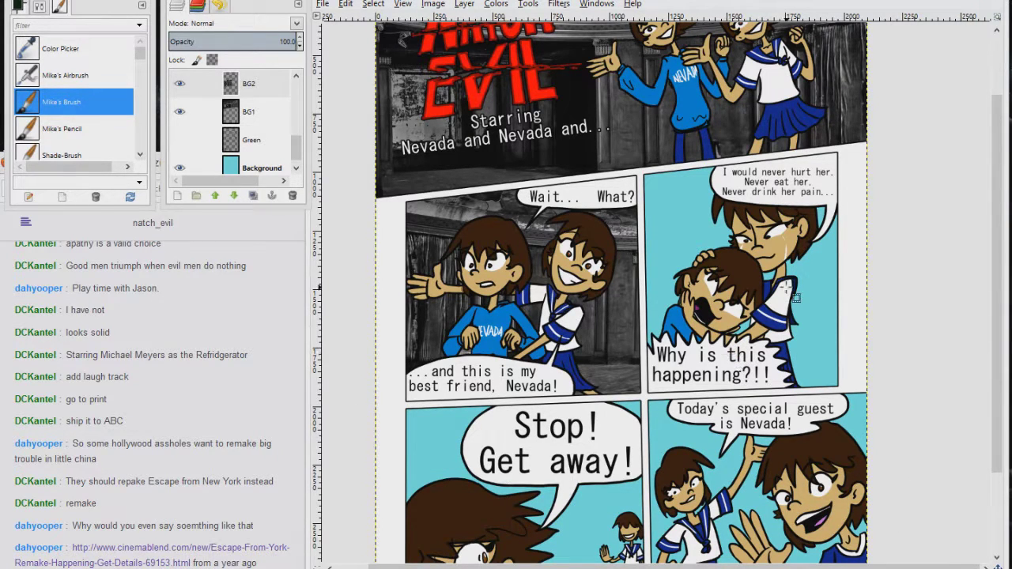
key(ctrl+v)
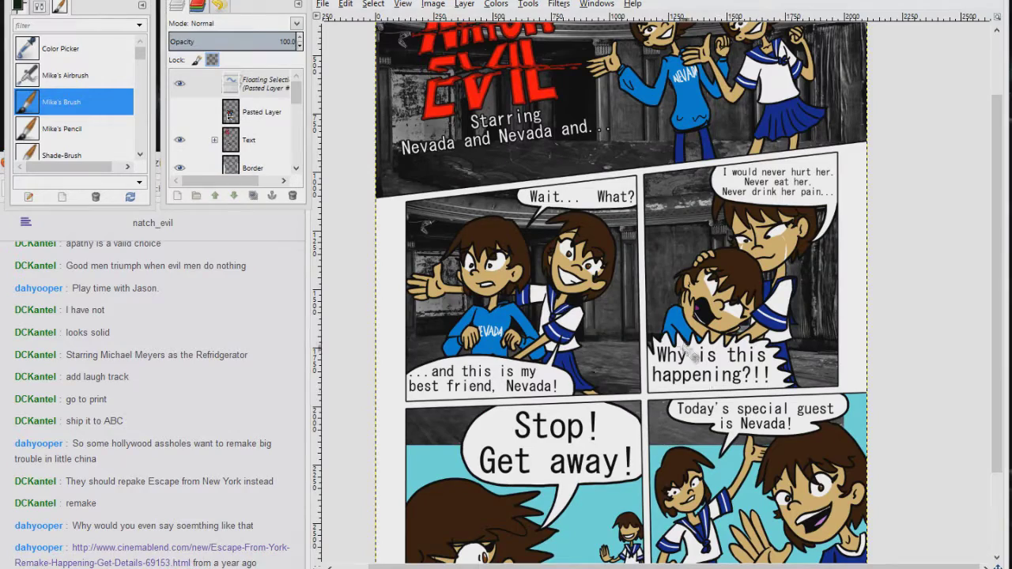
click(178, 197)
key(ctrl+z)
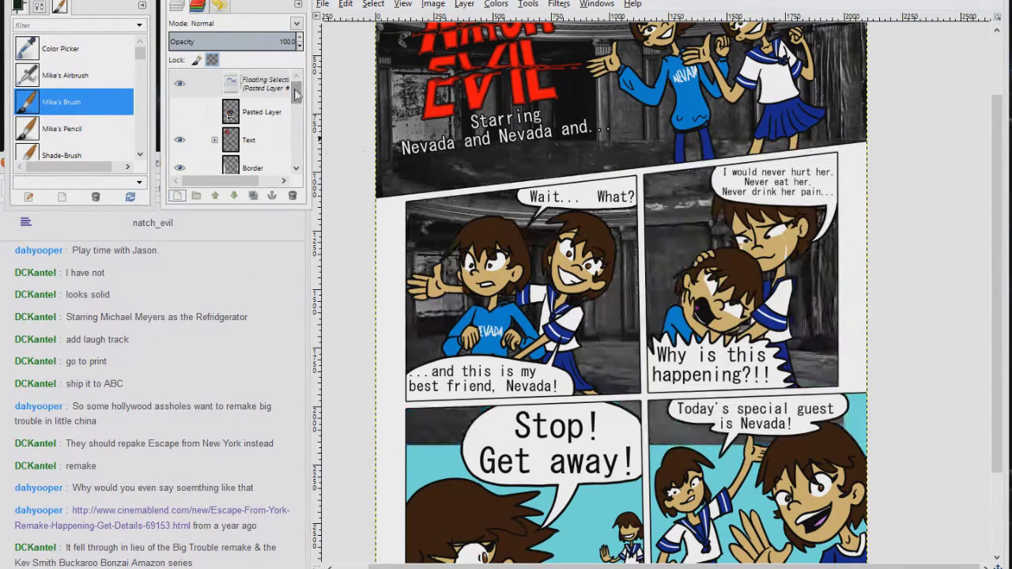
key(ctrl+z)
Add a layer named BG3 above BG2, paste the theater photo and anchor it behind the "Why is this happening?!!" panel
drag(296, 95, 297, 158)
click(253, 84)
click(178, 197)
text(BG3)
key(Return)
key(ctrl+v)
drag(668, 253, 911, 259)
key(ctrl+h)
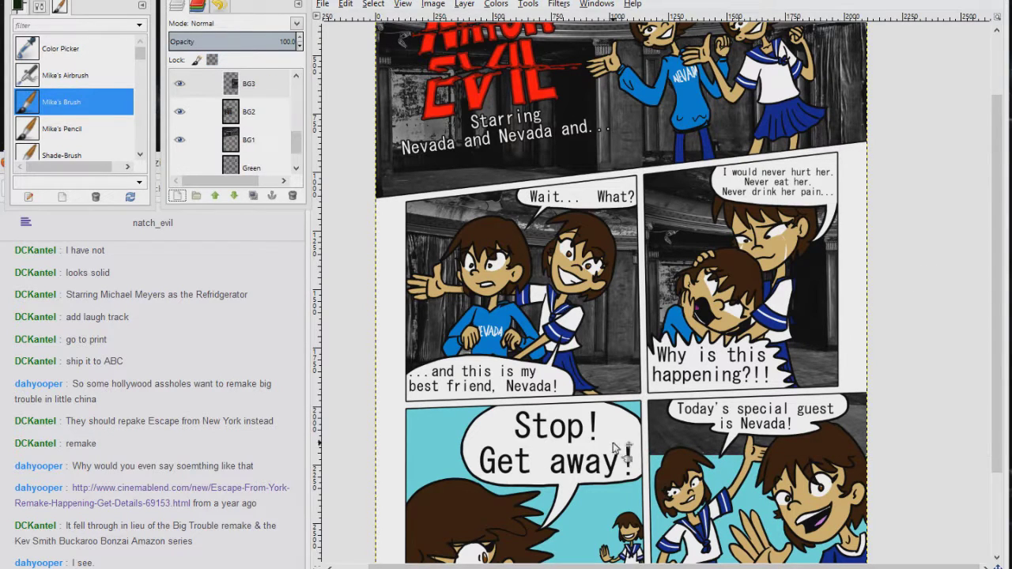
Outline and remove the parts of the BG3 photo that extend past the "Why is this happening?!!" panel
click(913, 80)
click(877, 143)
click(648, 394)
click(894, 387)
click(920, 525)
click(521, 518)
click(461, 277)
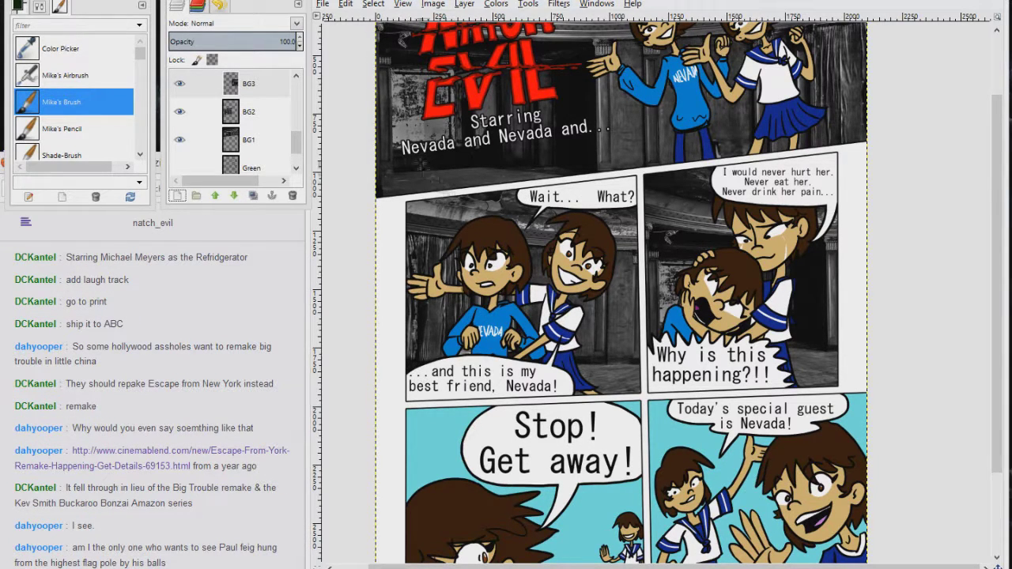
Add a layer named BG4 above BG3 and paste the theater photo onto it
click(179, 198)
text(4)
key(Return)
scroll(610, 296, down, 3)
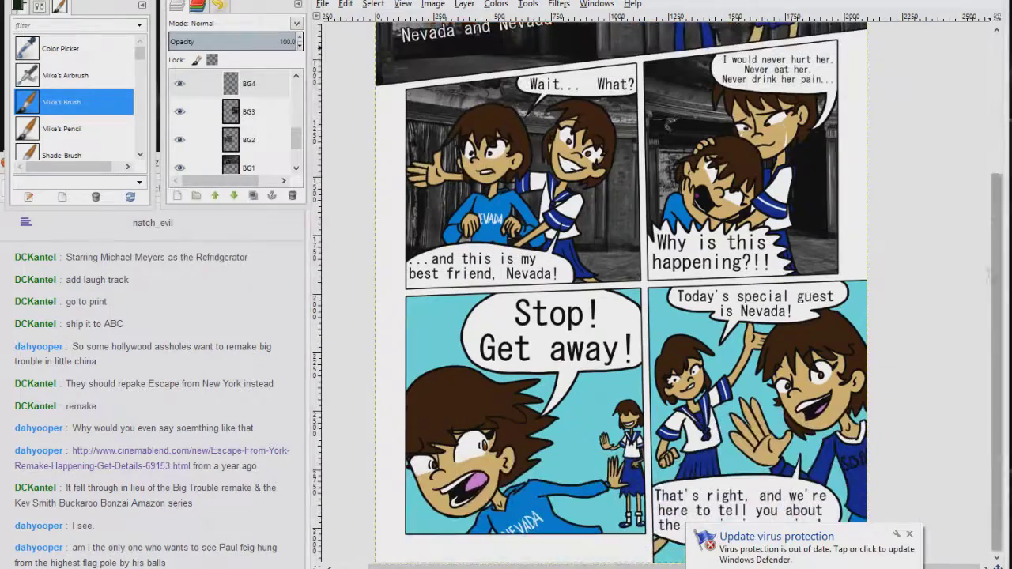
key(ctrl+v)
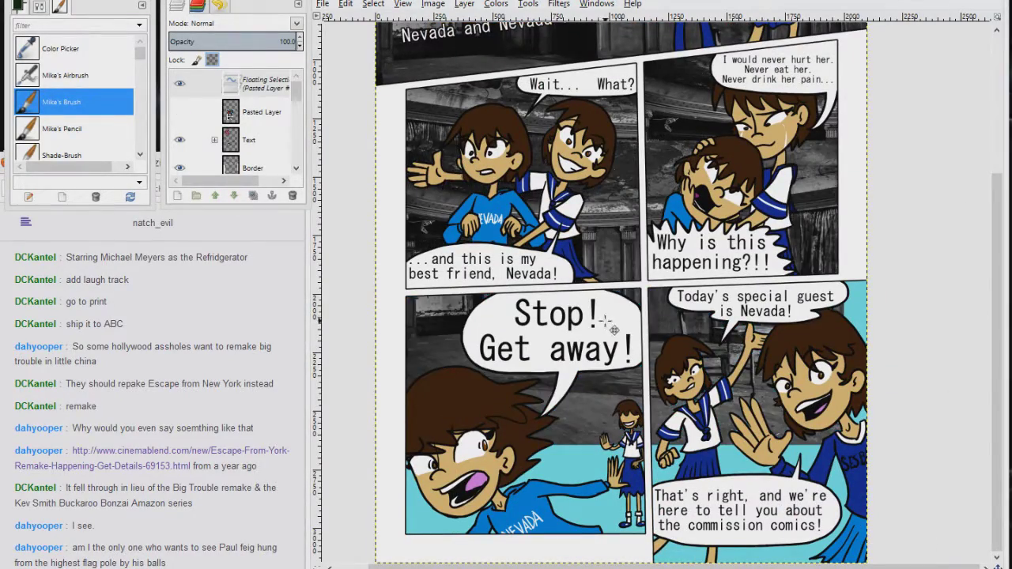
key(shift+s)
click(615, 330)
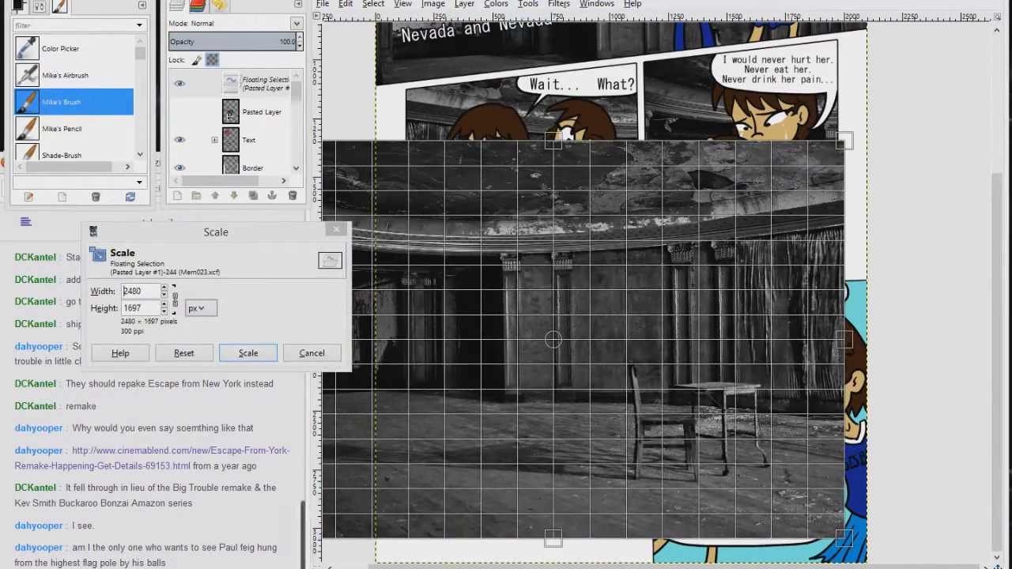
click(433, 4)
click(311, 353)
Flip the pasted photo horizontally and position it behind the "Stop! Get away!" panel
click(433, 4)
mouse_move(465, 4)
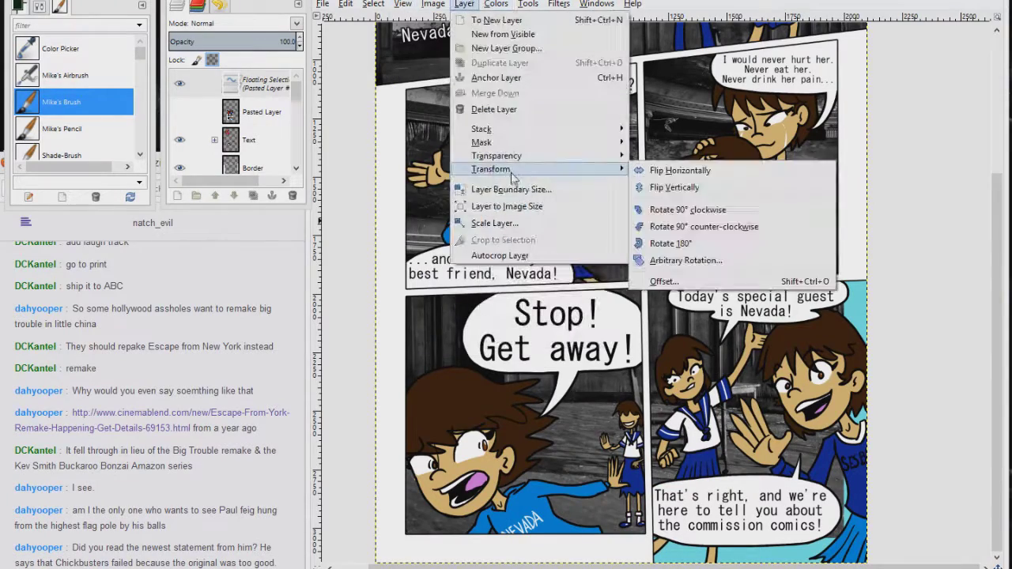
mouse_move(511, 172)
click(672, 167)
drag(650, 339, 596, 444)
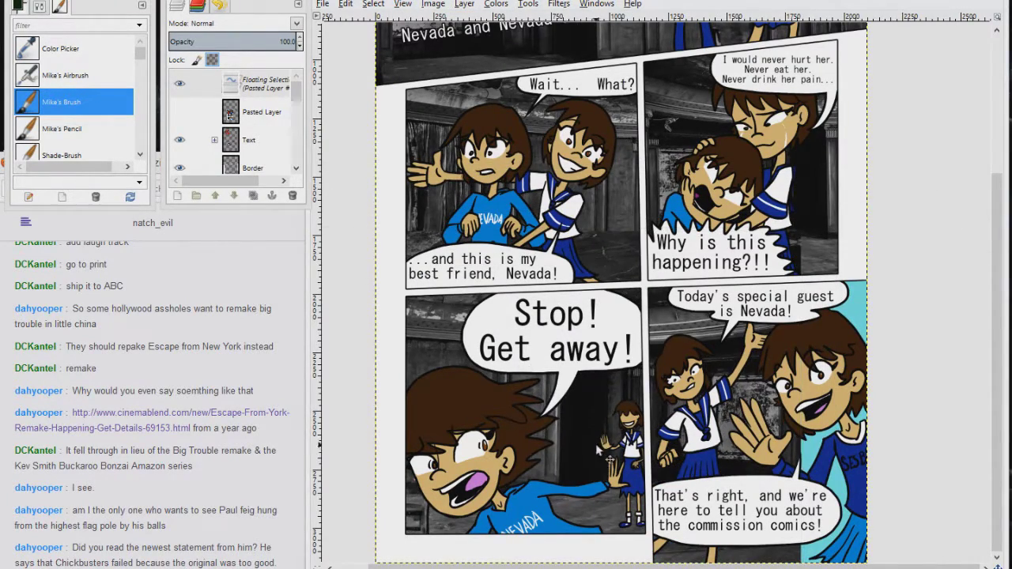
Outline and delete the parts of the BG4 photo outside the "Stop! Get away!" panel
click(853, 65)
click(340, 297)
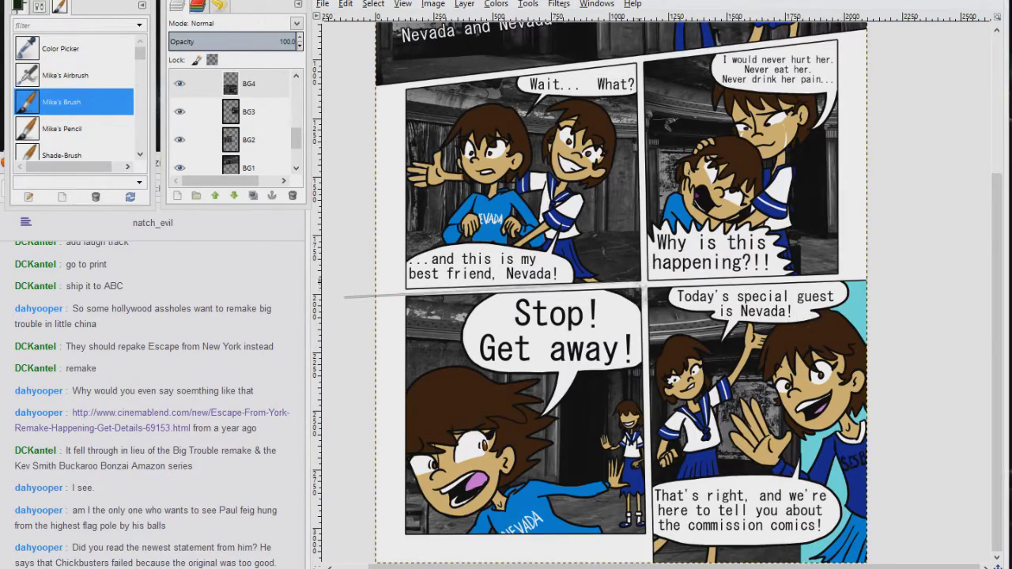
click(644, 286)
key(space)
click(581, 449)
click(874, 471)
click(838, 147)
key(space)
click(481, 127)
click(500, 419)
key(Delete)
Add a layer named BG5, paste the theater photo and anchor it behind the "Today's special guest is Nevada!" panel
click(178, 197)
text(BG5)
key(Return)
click(179, 197)
click(190, 214)
key(space)
key(ctrl+v)
drag(578, 277, 590, 377)
key(ctrl+h)
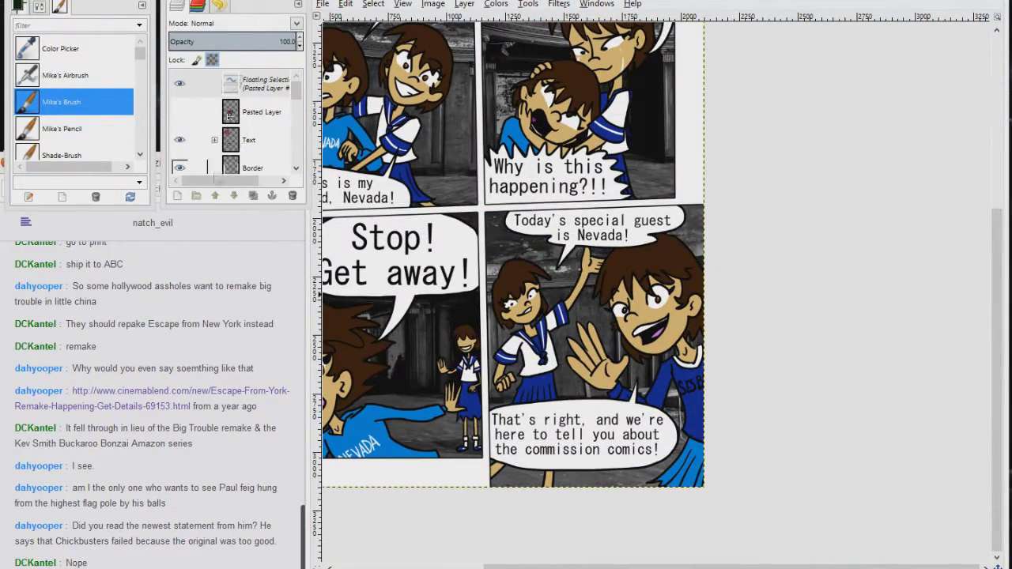
Outline and remove the parts of the BG5 photo outside the "Today's special guest is Nevada!" panel
key(space)
click(872, 36)
click(902, 154)
click(822, 175)
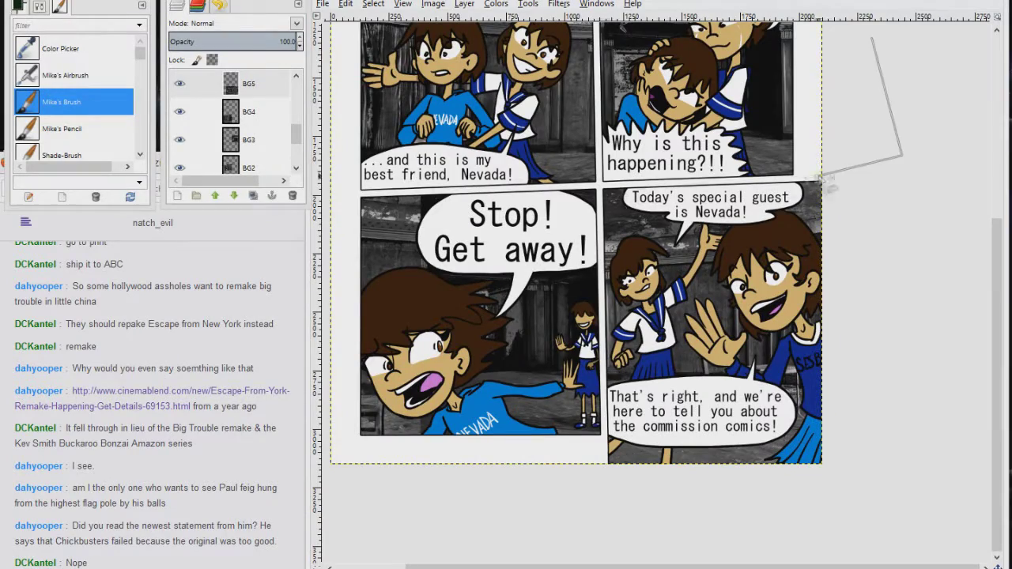
click(601, 185)
click(606, 516)
key(space)
click(388, 536)
click(354, 347)
key(Escape)
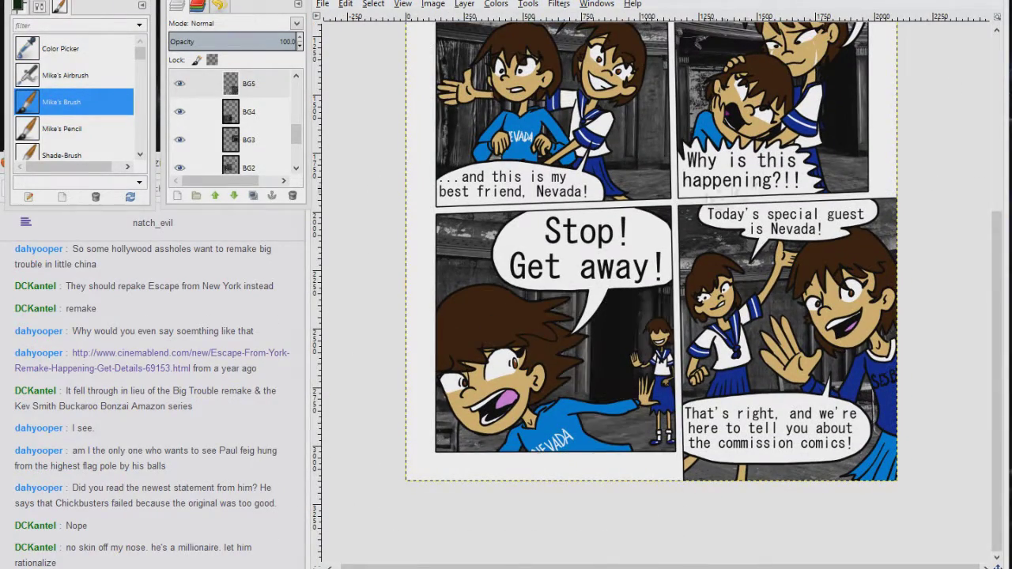
Merge the BG5 layer down into the background layer beneath it
right_click(261, 85)
click(300, 180)
key(minus)
key(minus)
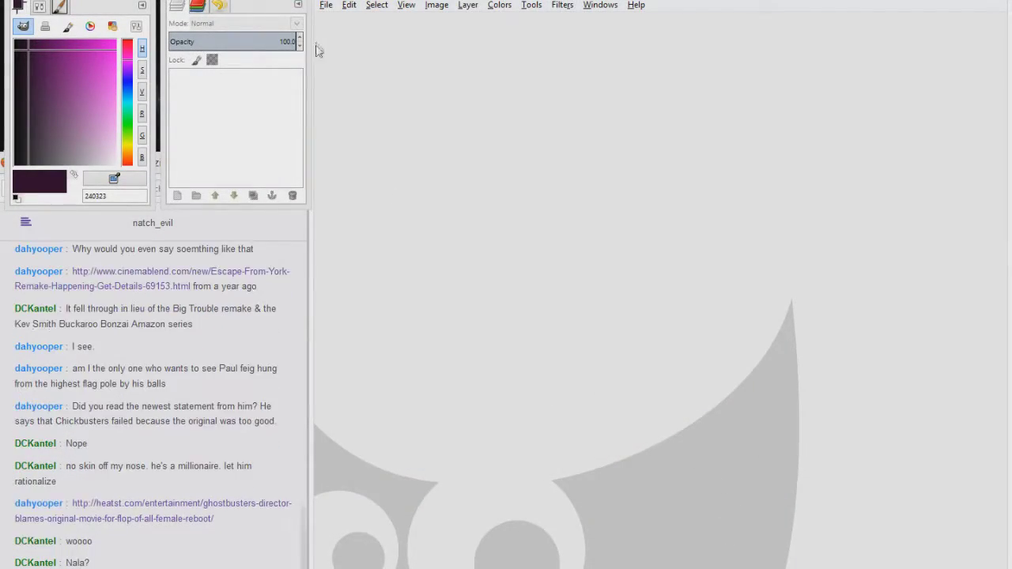
Post the message "What can I draw in 4 minutes?" in the Twitch chat
click(213, 566)
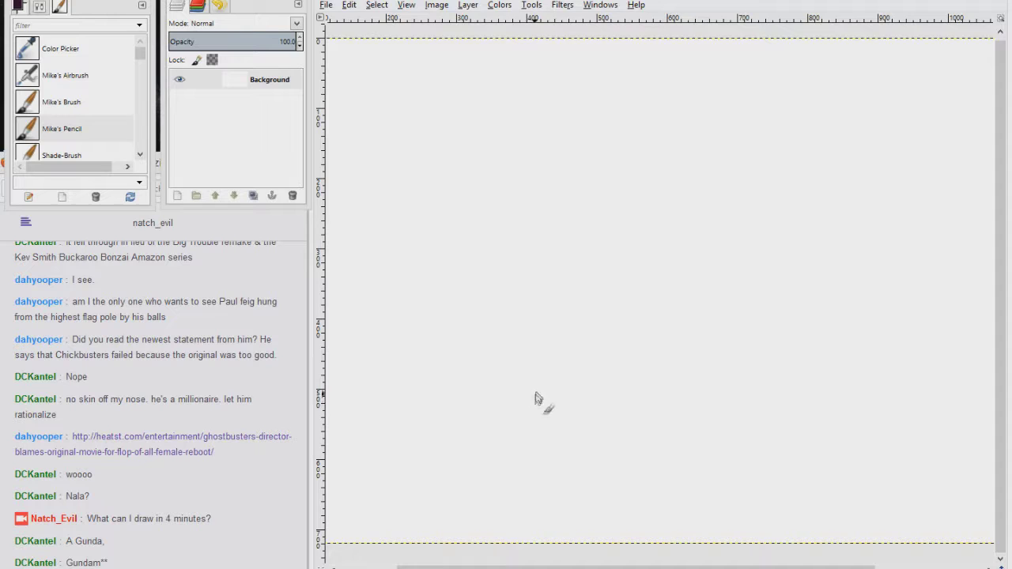
Sketch the robot's angular helmet with two round eyes and an upright antenna on each side in the blank image
drag(554, 99, 585, 144)
drag(584, 158, 574, 168)
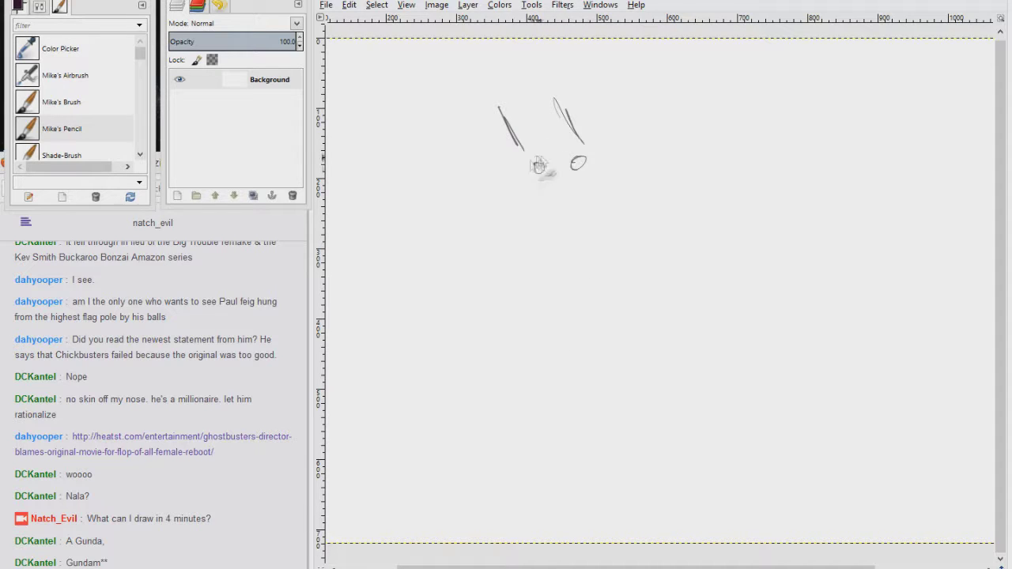
drag(498, 105, 474, 138)
drag(554, 99, 593, 127)
drag(456, 88, 468, 173)
drag(577, 110, 589, 125)
mouse_move(498, 106)
mouse_down()
mouse_move(560, 99)
mouse_move(463, 123)
mouse_up()
Draw the robot's cheeks and jaw and add a grille-like mouth
mouse_move(477, 152)
mouse_down()
mouse_move(515, 176)
mouse_move(596, 162)
mouse_move(517, 214)
mouse_up()
drag(591, 141, 598, 206)
mouse_move(553, 219)
mouse_down()
mouse_move(520, 219)
mouse_move(589, 190)
mouse_up()
drag(534, 218, 594, 212)
drag(541, 194, 545, 215)
Sketch the neck and a tapered torso with a square chest panel holding a dark round core
mouse_move(473, 194)
mouse_down()
mouse_move(528, 221)
mouse_move(526, 269)
mouse_up()
drag(591, 213, 613, 265)
drag(520, 275, 605, 267)
mouse_move(525, 277)
mouse_down()
mouse_move(621, 272)
mouse_move(554, 279)
mouse_move(538, 319)
mouse_move(581, 399)
mouse_up()
mouse_move(613, 265)
mouse_down()
mouse_move(624, 360)
mouse_move(581, 400)
mouse_up()
drag(538, 301, 604, 293)
drag(537, 302, 609, 341)
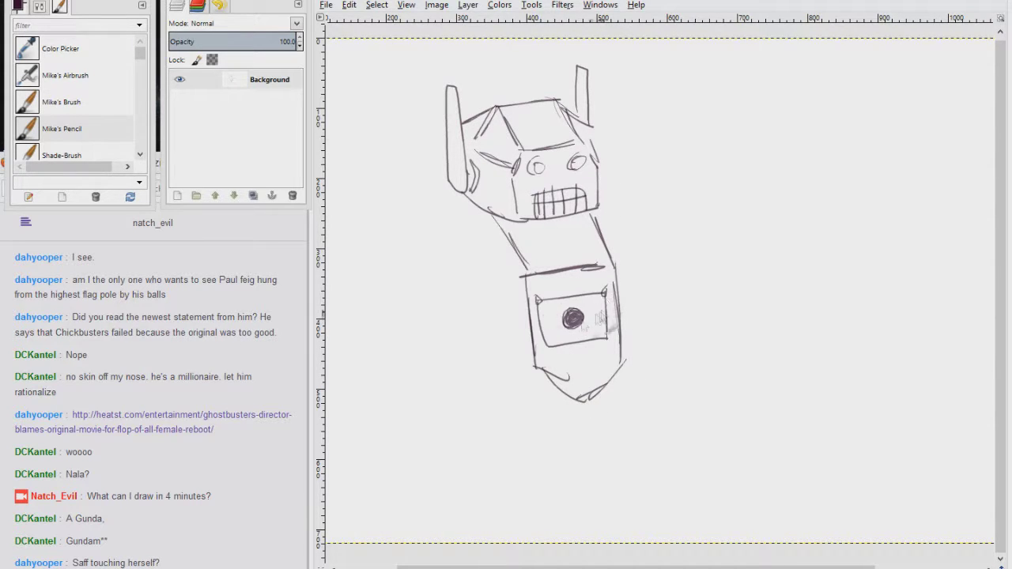
Add a large boxy shoulder on the robot's near side and a smaller one on the far side
drag(456, 210, 407, 273)
drag(419, 211, 403, 286)
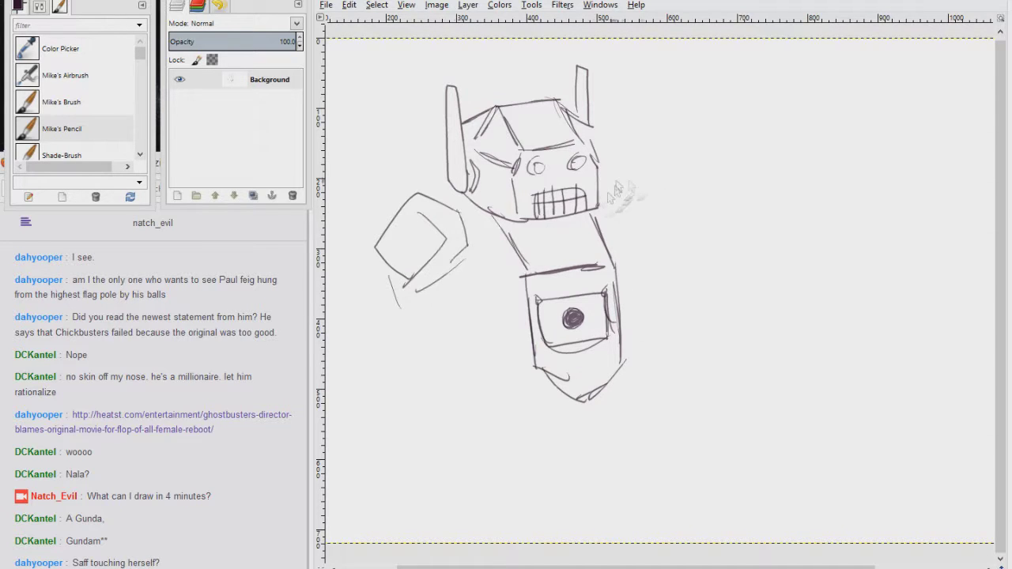
drag(597, 198, 634, 244)
drag(616, 255, 638, 239)
drag(638, 249, 727, 138)
Draw the hanging arm with its upper segment, round elbow, boxy forearm and blocky fist
drag(525, 174, 508, 253)
drag(464, 154, 487, 260)
drag(444, 242, 474, 253)
drag(449, 286, 490, 274)
mouse_move(485, 274)
mouse_down()
mouse_move(505, 330)
mouse_move(538, 332)
mouse_up()
drag(537, 332, 518, 342)
mouse_move(447, 294)
mouse_down()
mouse_move(543, 363)
mouse_move(505, 366)
mouse_move(513, 352)
mouse_move(490, 402)
mouse_move(524, 391)
mouse_up()
drag(482, 358, 485, 392)
drag(485, 393, 521, 389)
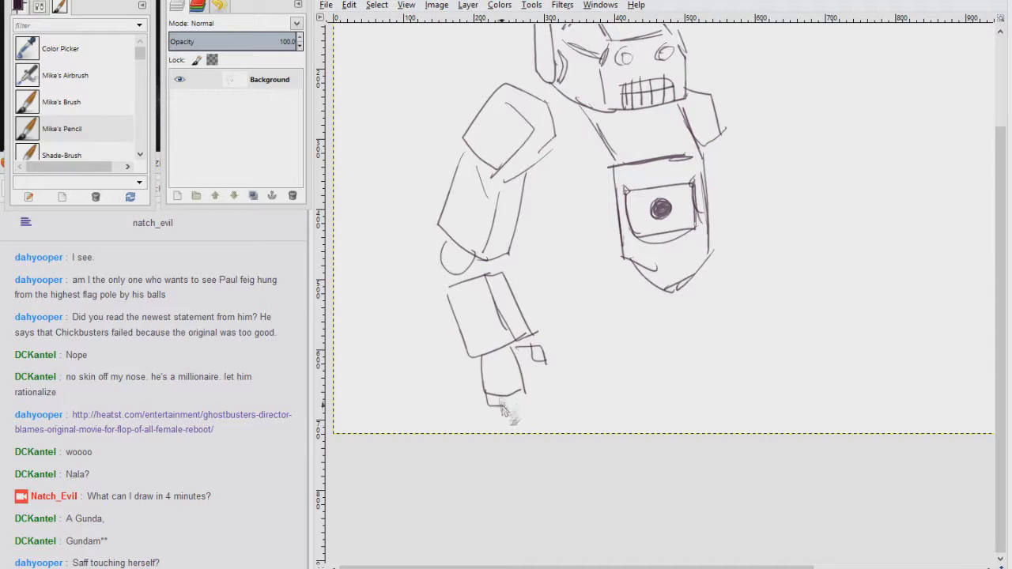
Sketch the lower edge and side of the torso, the shoulder joint and a divided panel on the flank
mouse_move(668, 292)
mouse_down()
mouse_move(598, 337)
mouse_move(516, 307)
mouse_up()
drag(553, 302, 498, 277)
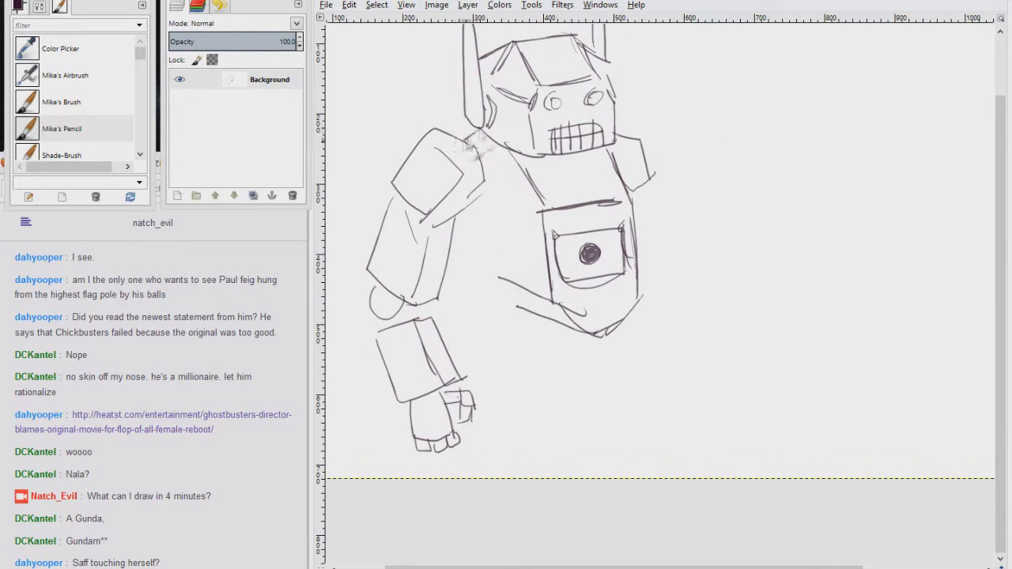
drag(479, 150, 495, 204)
mouse_move(498, 154)
mouse_down()
mouse_move(514, 207)
mouse_move(465, 257)
mouse_up()
drag(465, 258, 550, 300)
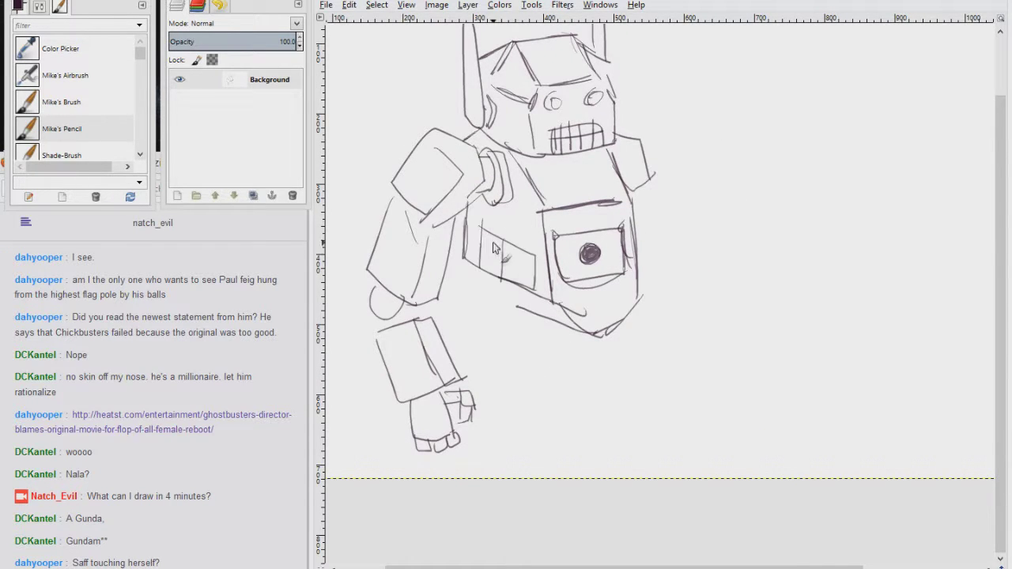
Sketch the hip details and the near leg beside the hanging hand
drag(474, 265, 424, 194)
drag(397, 199, 468, 244)
drag(424, 216, 484, 236)
mouse_move(417, 234)
mouse_down()
mouse_move(414, 277)
mouse_move(439, 264)
mouse_up()
drag(415, 278, 434, 274)
mouse_move(434, 278)
mouse_down()
mouse_move(407, 212)
mouse_move(425, 220)
mouse_up()
drag(421, 221, 451, 315)
mouse_move(395, 261)
mouse_down()
mouse_move(395, 340)
mouse_move(449, 310)
mouse_up()
drag(449, 310, 448, 340)
mouse_move(378, 330)
mouse_down()
mouse_move(455, 320)
mouse_move(446, 312)
mouse_up()
Draw the waist band, the pointed crotch plate and the second leg down to the knee
mouse_move(513, 190)
mouse_down()
mouse_move(535, 207)
mouse_move(518, 238)
mouse_move(541, 191)
mouse_up()
drag(414, 192, 512, 231)
mouse_move(406, 205)
mouse_down()
mouse_move(502, 238)
mouse_move(505, 286)
mouse_up()
drag(446, 219, 478, 291)
mouse_move(457, 301)
mouse_down()
mouse_move(482, 313)
mouse_move(515, 290)
mouse_up()
mouse_move(482, 314)
mouse_down()
mouse_move(503, 300)
mouse_move(479, 341)
mouse_up()
drag(507, 303, 500, 341)
Sketch the far arm with its upper segment, rounded elbow and raised forearm
key(space)
mouse_move(501, 153)
mouse_down()
mouse_move(528, 140)
mouse_move(546, 202)
mouse_up()
drag(525, 143, 567, 194)
drag(505, 200, 535, 232)
mouse_move(547, 203)
mouse_down()
mouse_move(535, 236)
mouse_move(571, 229)
mouse_move(621, 114)
mouse_up()
drag(567, 199, 591, 106)
Finish the raised forearm with crosswise bands, a perforated oval tip and a flame above it
key(space)
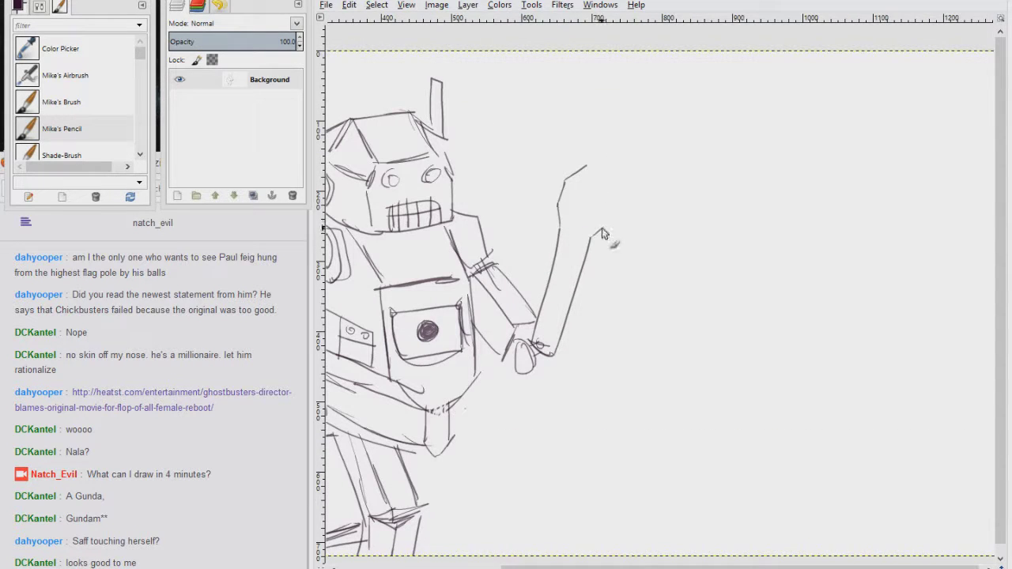
mouse_move(600, 184)
mouse_down()
mouse_move(605, 207)
mouse_move(567, 222)
mouse_up()
drag(576, 207, 581, 262)
drag(554, 269, 578, 276)
drag(550, 286, 572, 291)
key(space)
mouse_move(599, 223)
mouse_down()
mouse_move(624, 150)
mouse_move(621, 230)
mouse_up()
Handwrite the caption "Totes Gundum, Not Fake." in the empty area beside the robot's legs
key(space)
scroll(620, 356, down, 2)
scroll(628, 302, up, 2)
drag(658, 273, 674, 276)
drag(691, 263, 682, 279)
mouse_move(624, 293)
mouse_down()
mouse_move(621, 307)
mouse_move(653, 318)
mouse_up()
mouse_move(688, 274)
mouse_down()
mouse_move(688, 318)
mouse_move(742, 314)
mouse_up()
drag(596, 357, 608, 355)
drag(631, 339, 632, 354)
drag(691, 341, 713, 358)
click(720, 361)
Crop the image to the robot sketch with its caption and export it
scroll(728, 263, down, 2)
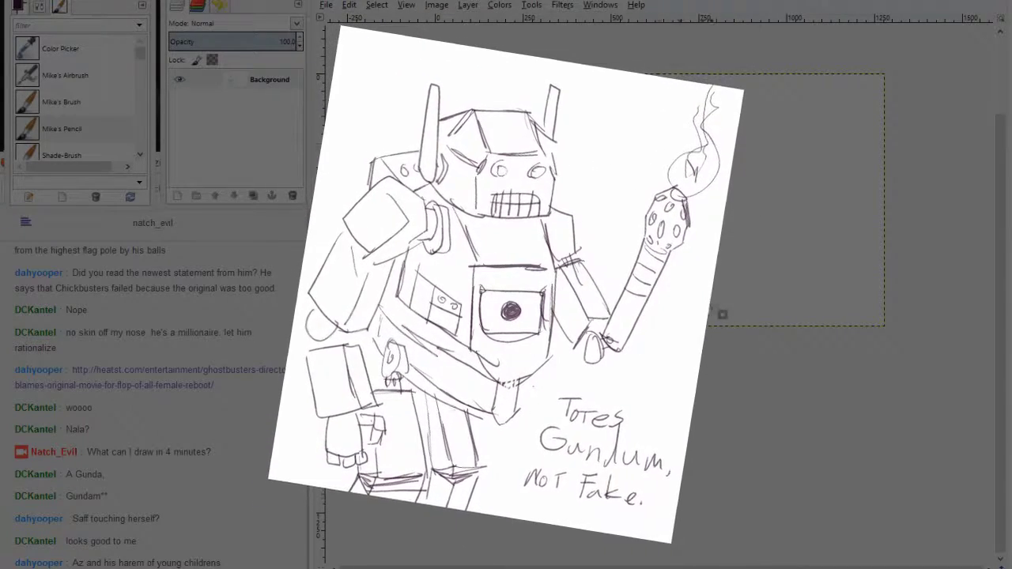
drag(699, 326, 705, 336)
key(alt+i)
key(c)
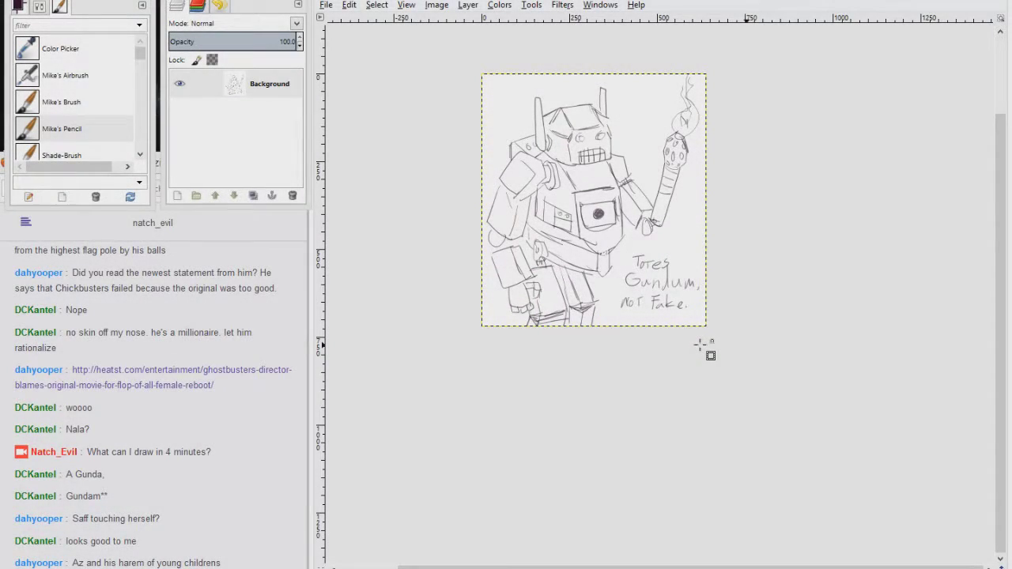
key(ctrl+shift+e)
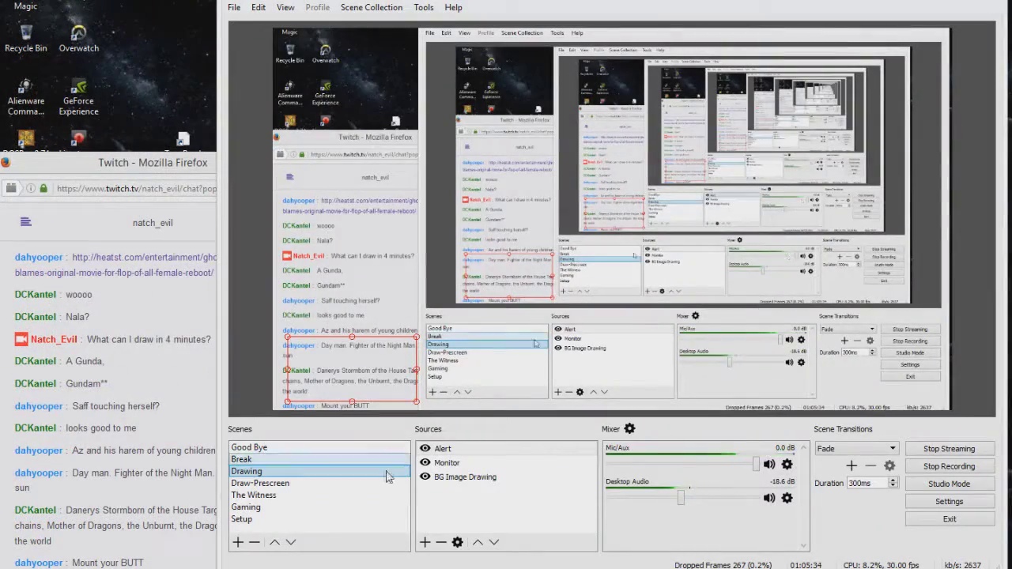
Switch to OBS and show the Good Bye scene on the stream
click(248, 448)
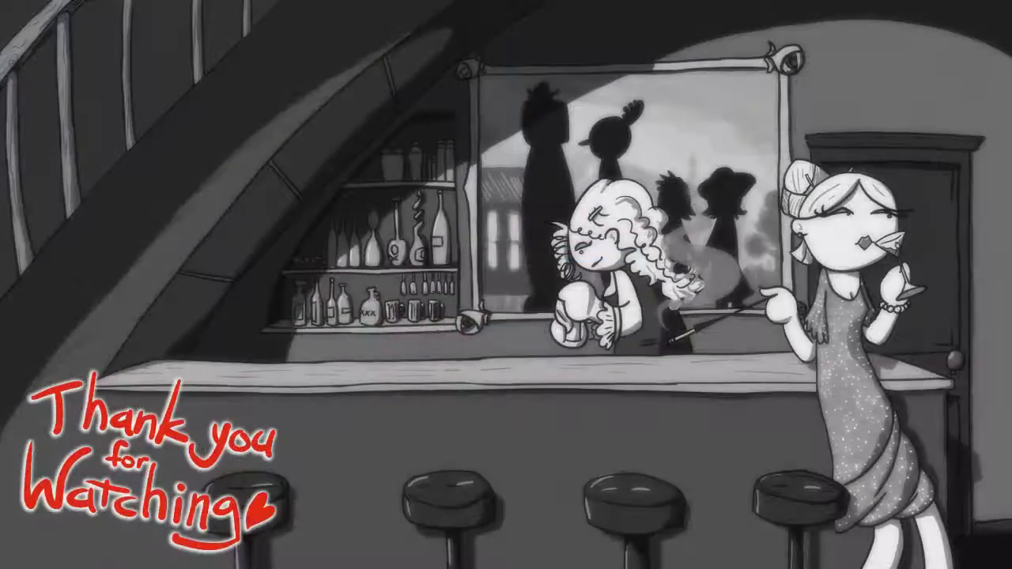